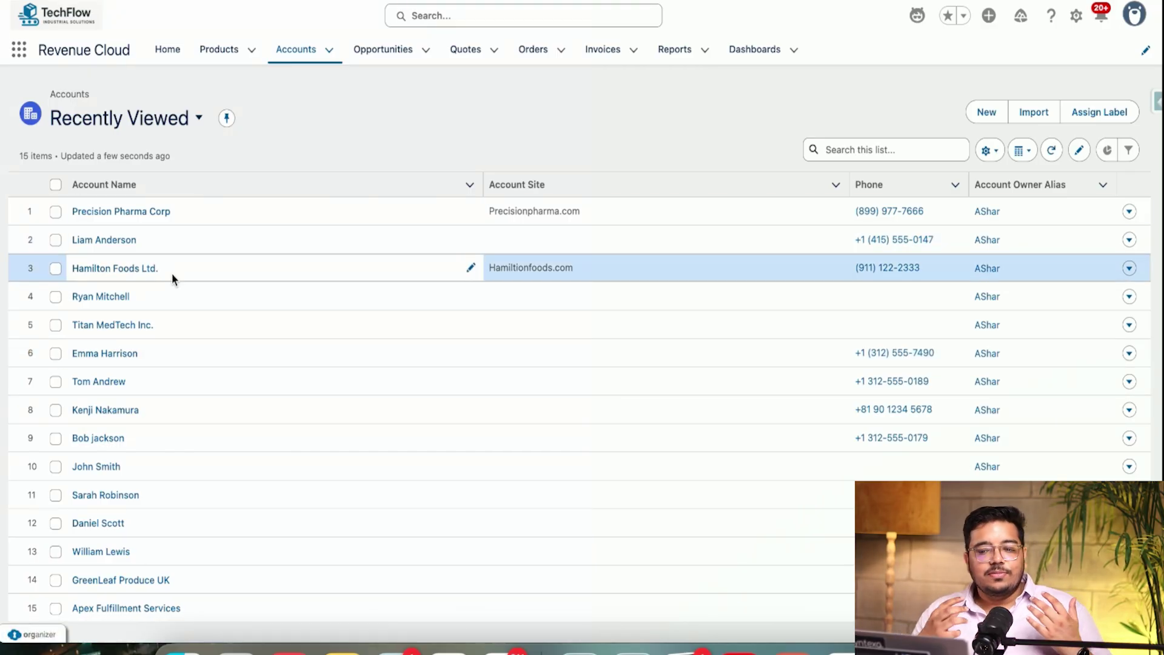
Open the Hamilton Foods Ltd. account from the Recently Viewed accounts list
click(79, 270)
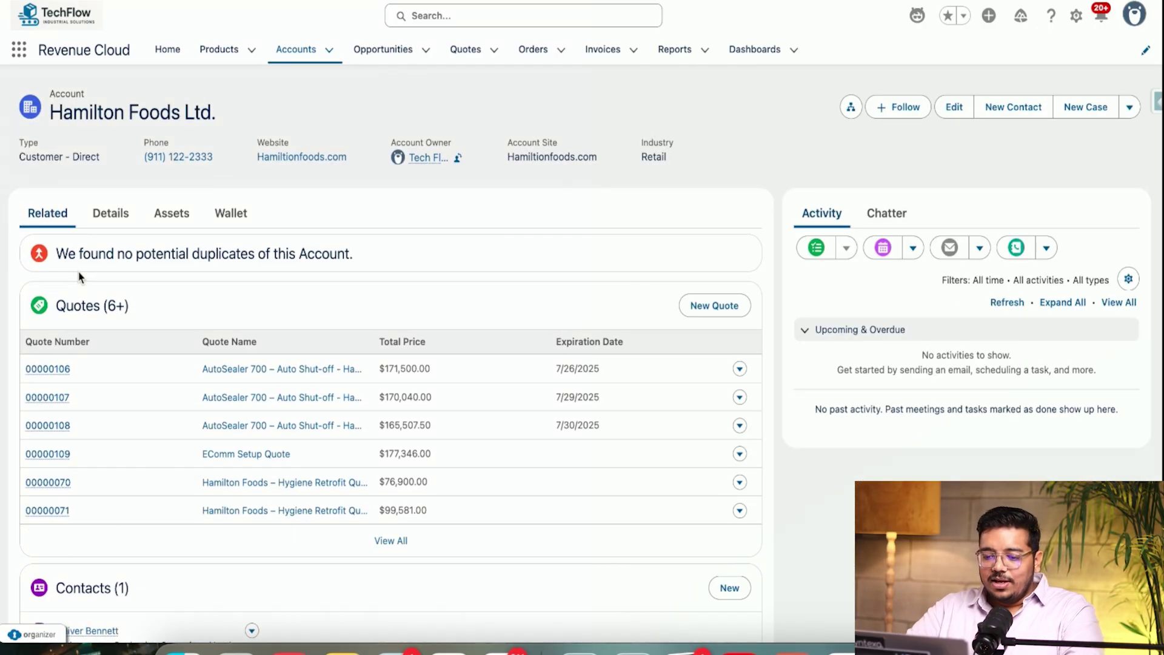
Start a new opportunity on the account named 'PharmaSetup - q3 2025'
scroll(327, 337, down, 10)
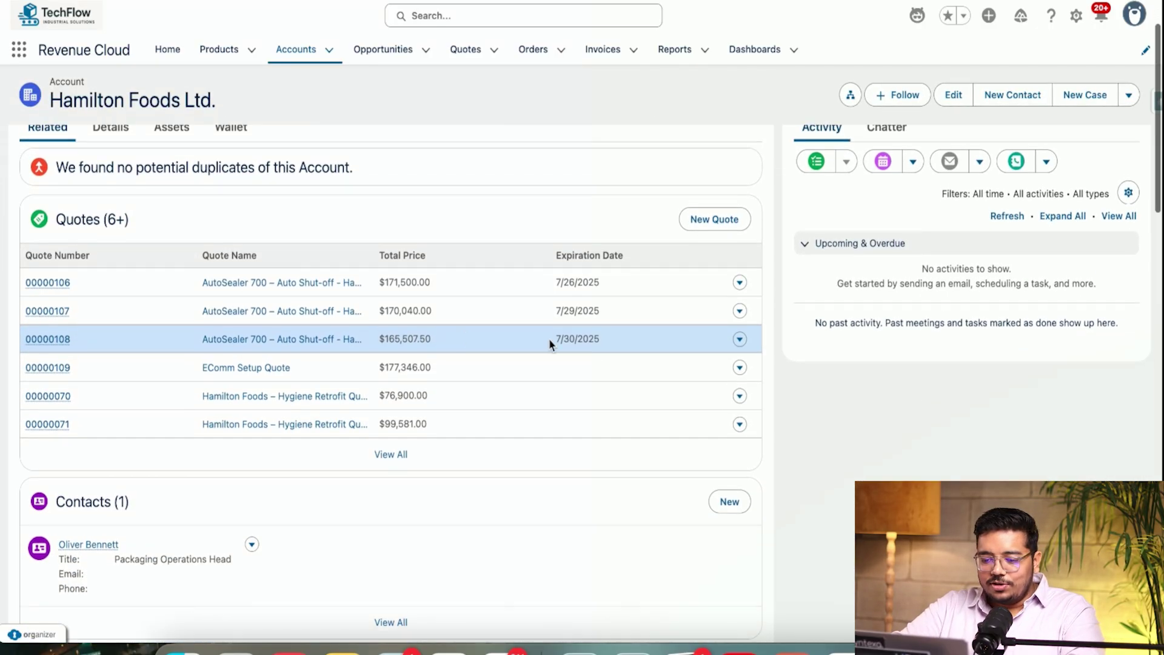
scroll(558, 345, down, 2)
scroll(559, 342, up, 4)
click(727, 292)
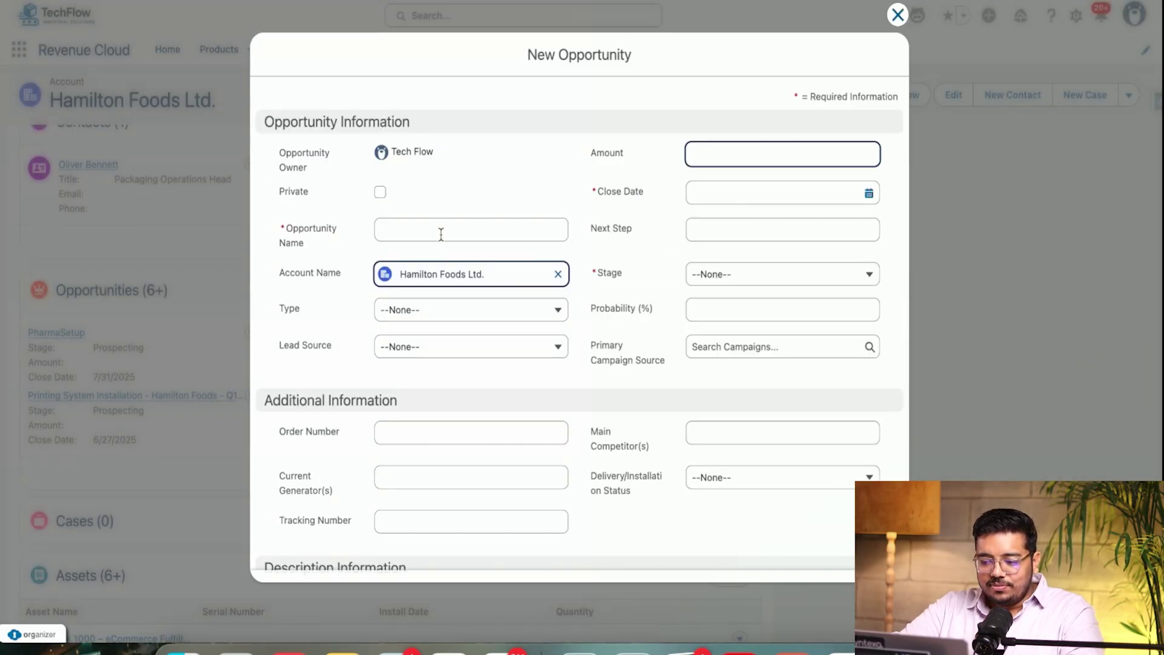
click(436, 230)
text(P)
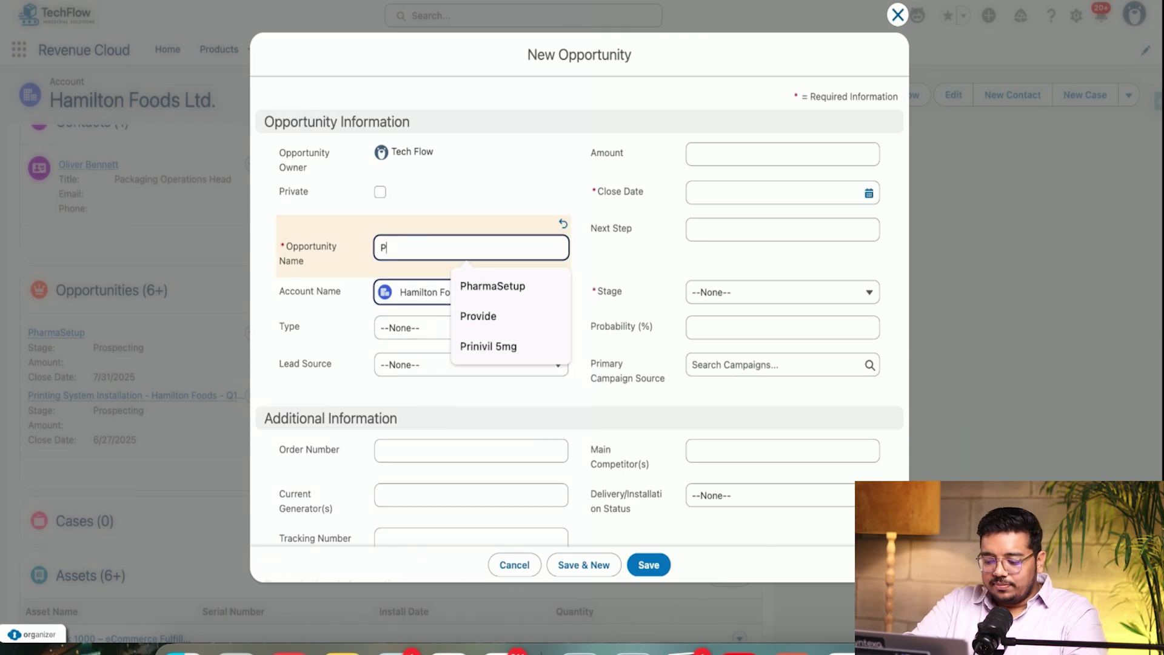
text(harmaSe)
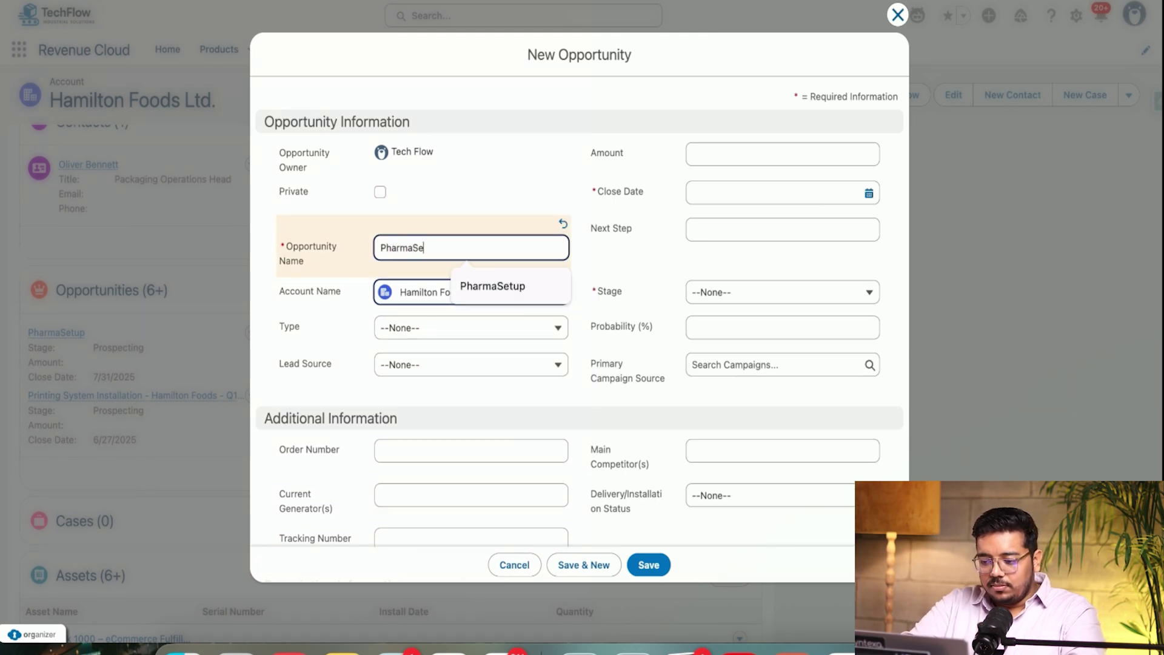
text(tup - q3 )
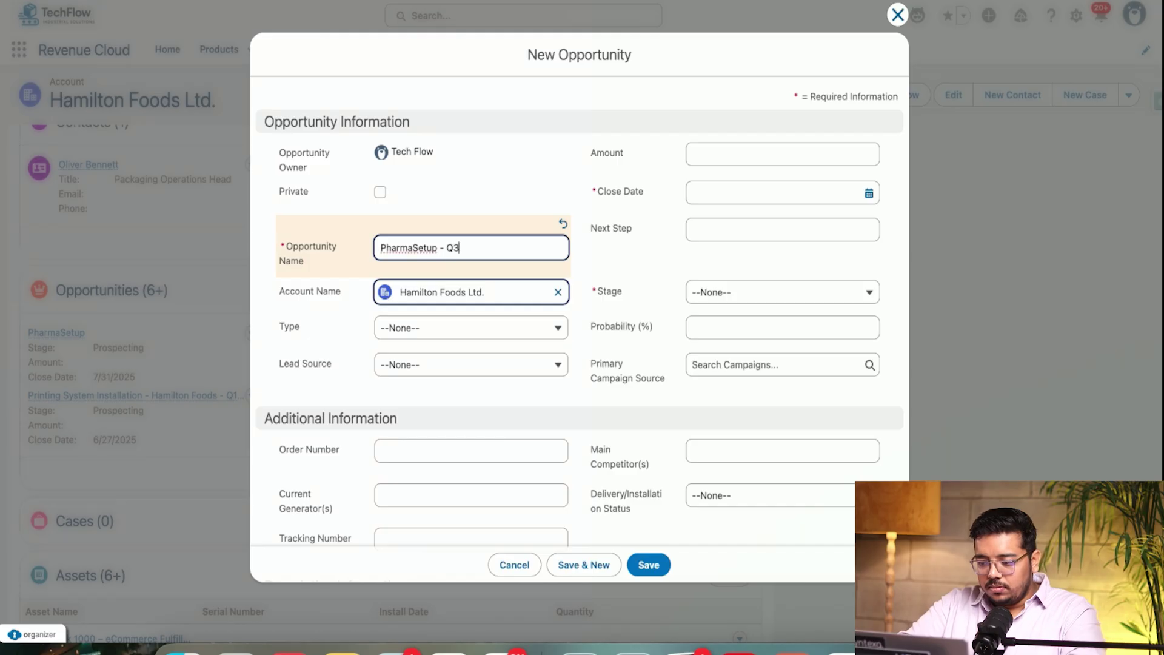
text(2025)
Set the close date to 7/31/2025 and stage to Prospecting, then save the opportunity
click(714, 193)
click(822, 219)
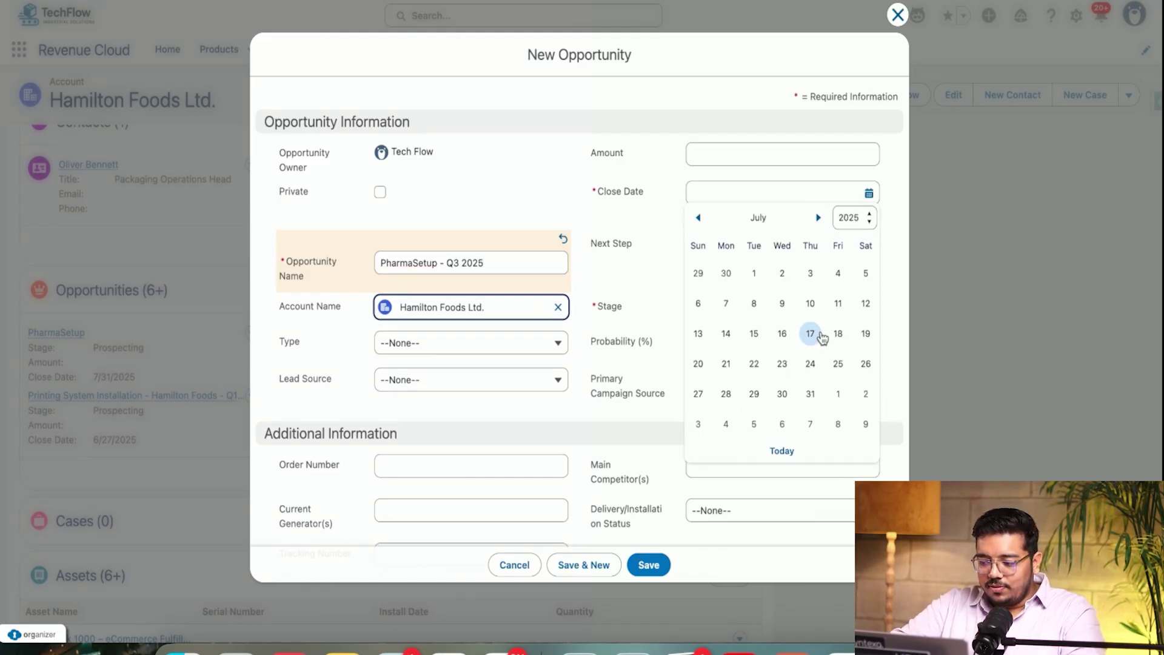
click(810, 397)
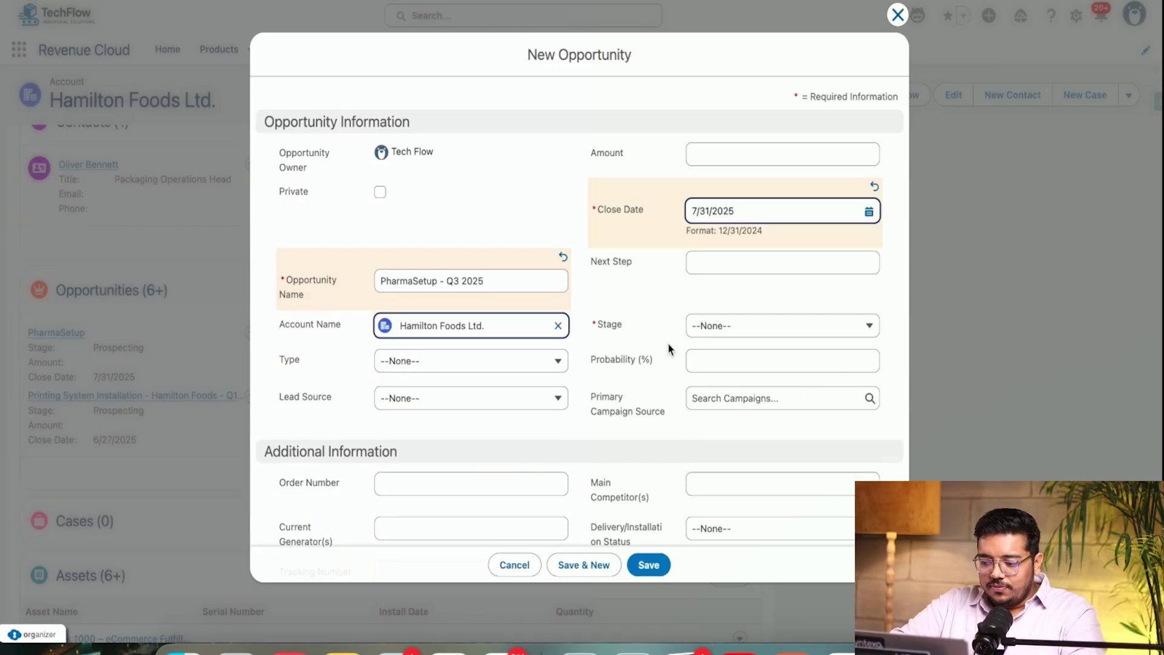
click(736, 309)
click(741, 365)
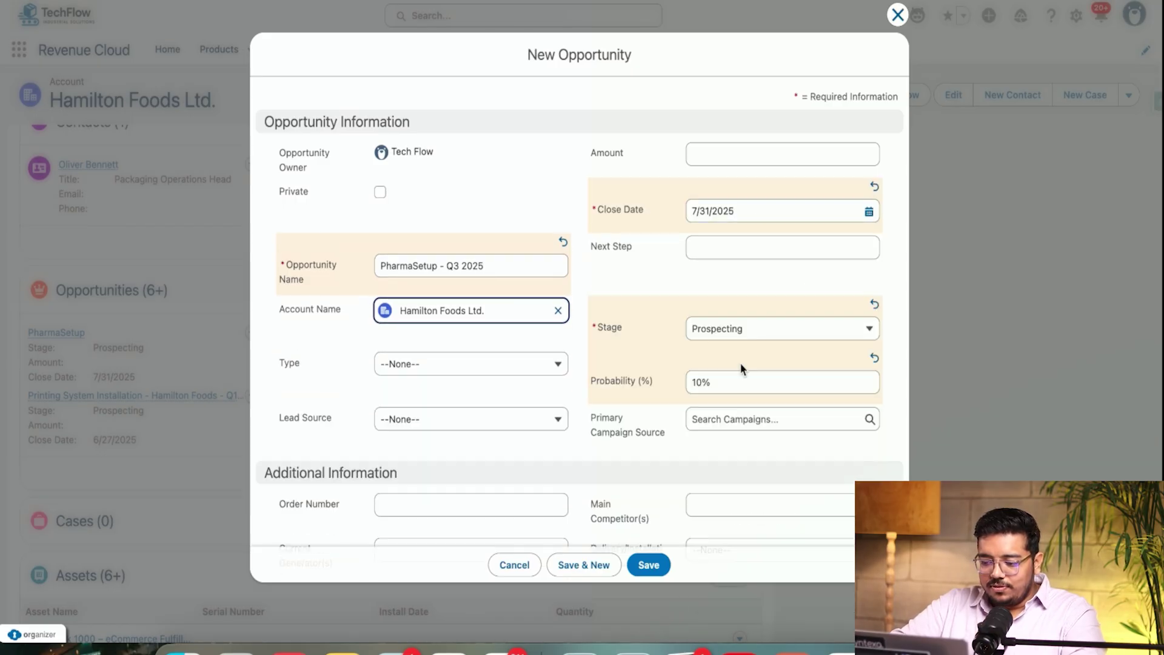
scroll(562, 418, down, 3)
click(648, 564)
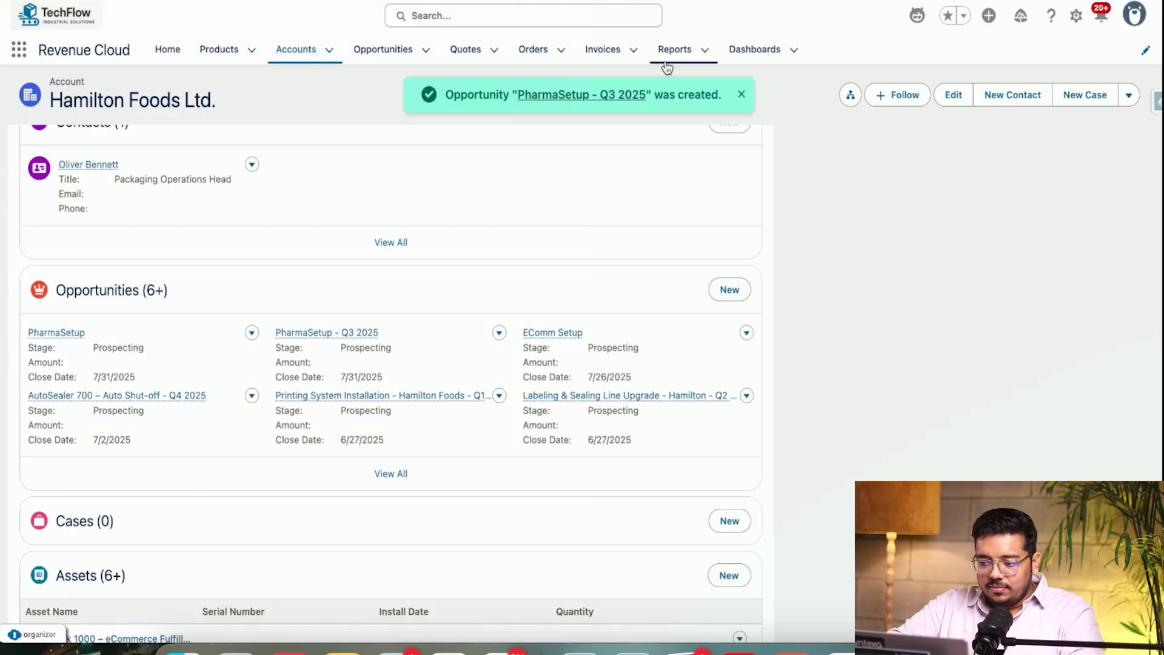
Open the PharmaSetup - Q3 2025 opportunity and save a new quote named Q3 Pharma Setup
click(622, 97)
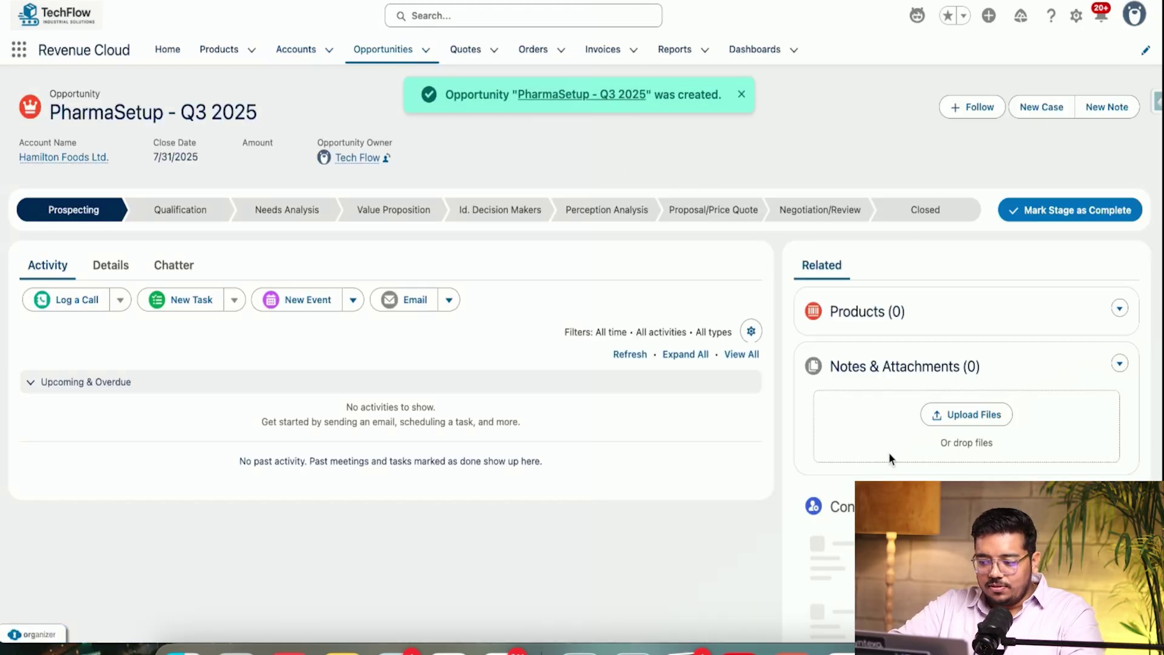
scroll(873, 438, down, 4)
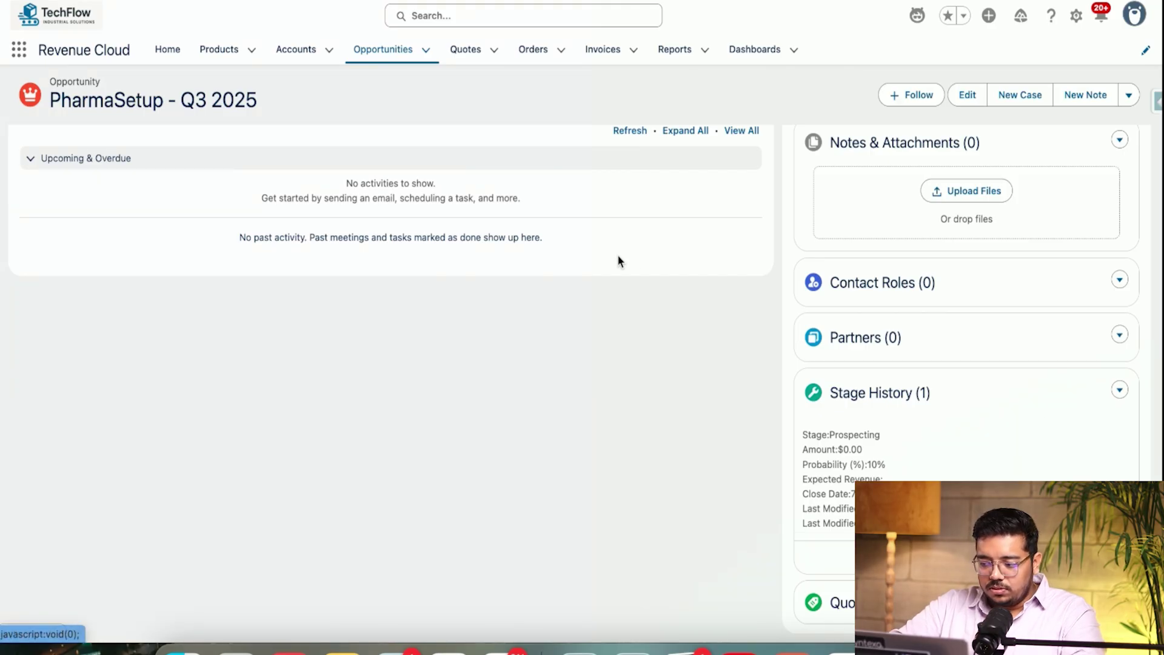
key(e)
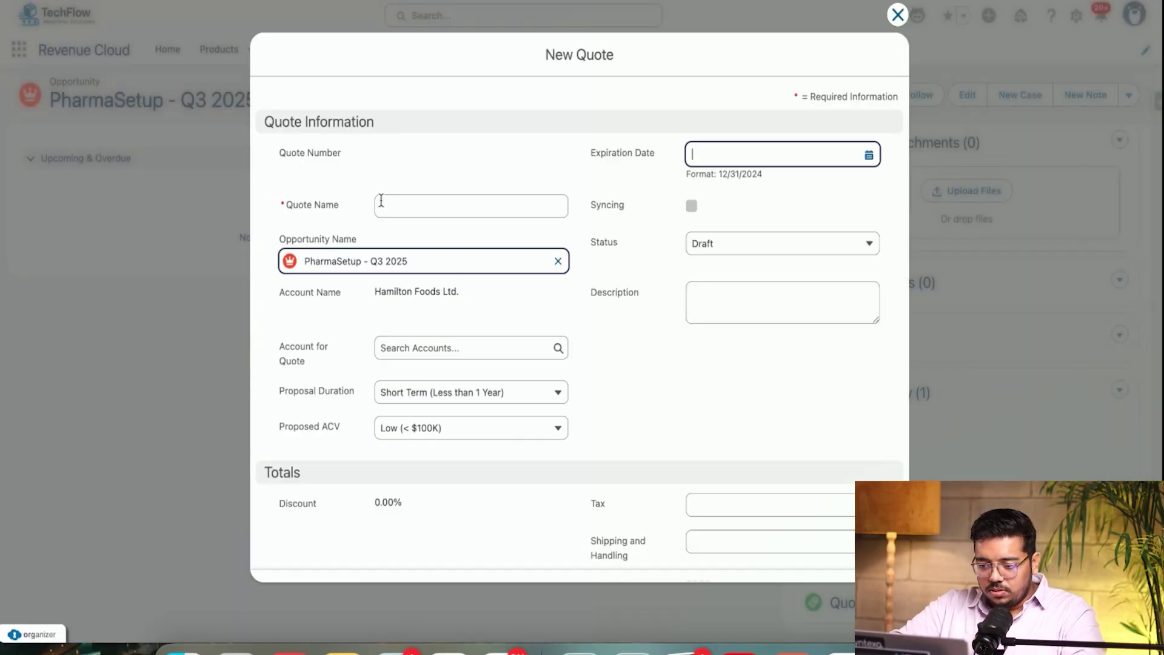
click(381, 193)
text(Q3 Pharma Setup)
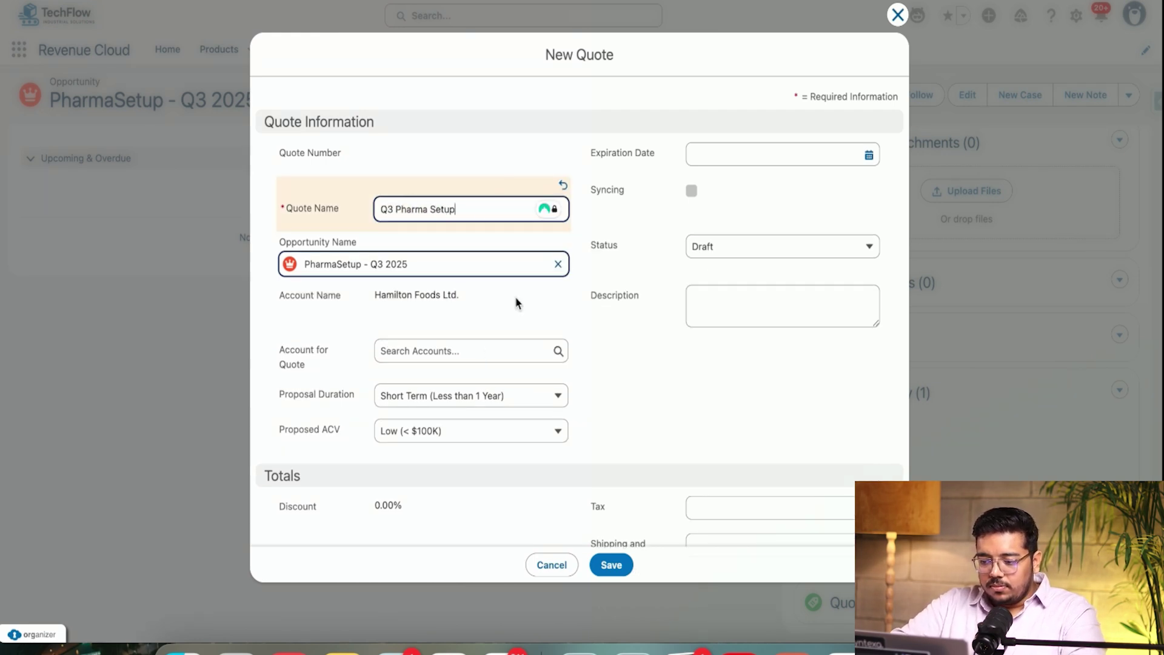
click(610, 564)
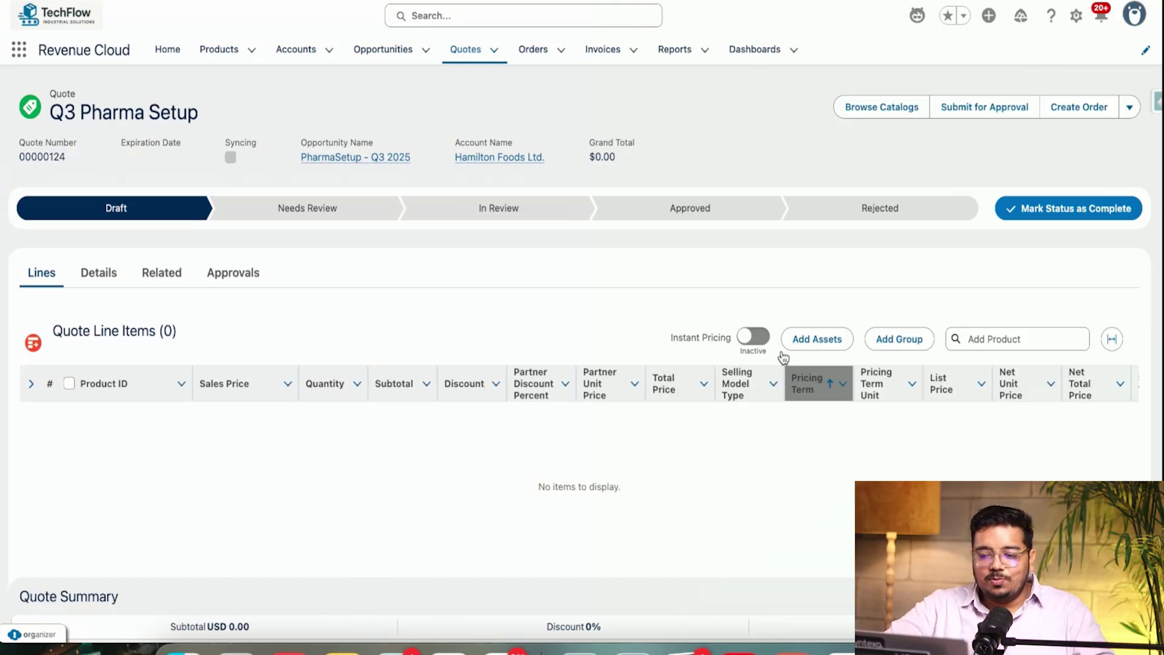
click(856, 114)
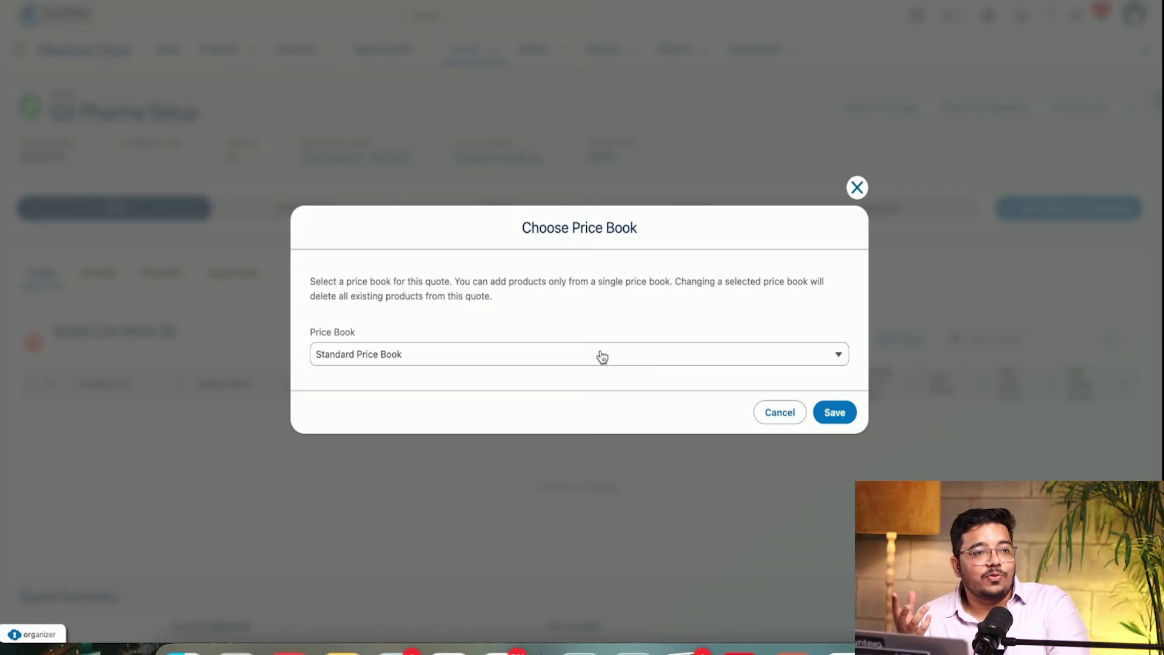
Keep Standard Price Book for the quote and open the Industry Specific Catalog's products
click(602, 357)
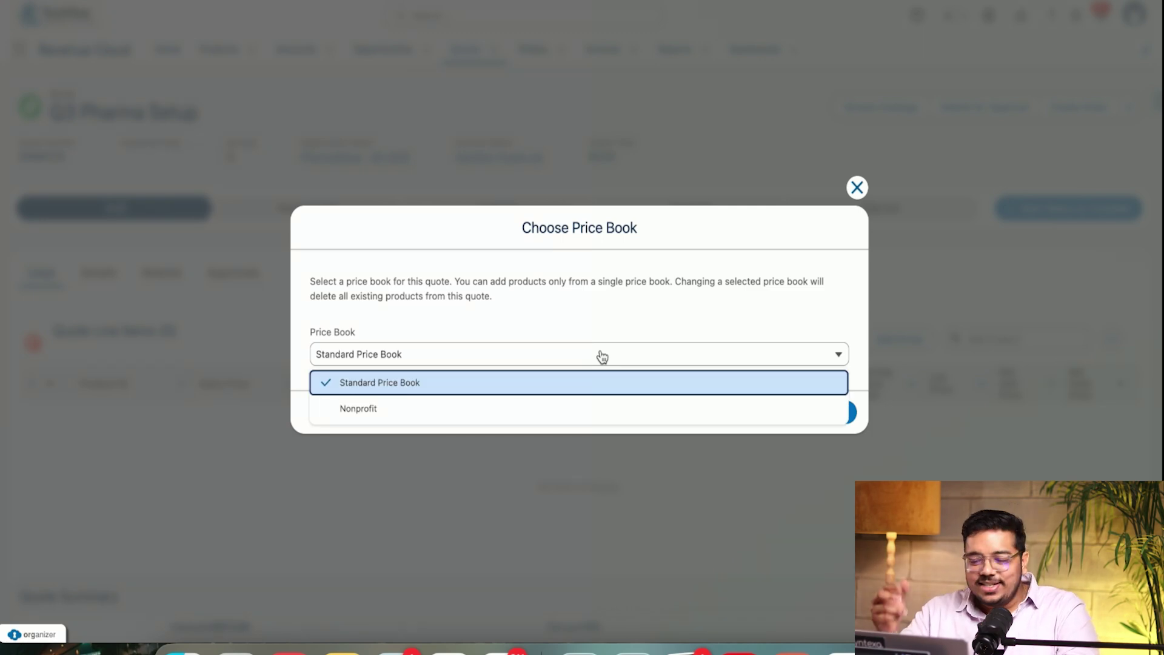
click(570, 391)
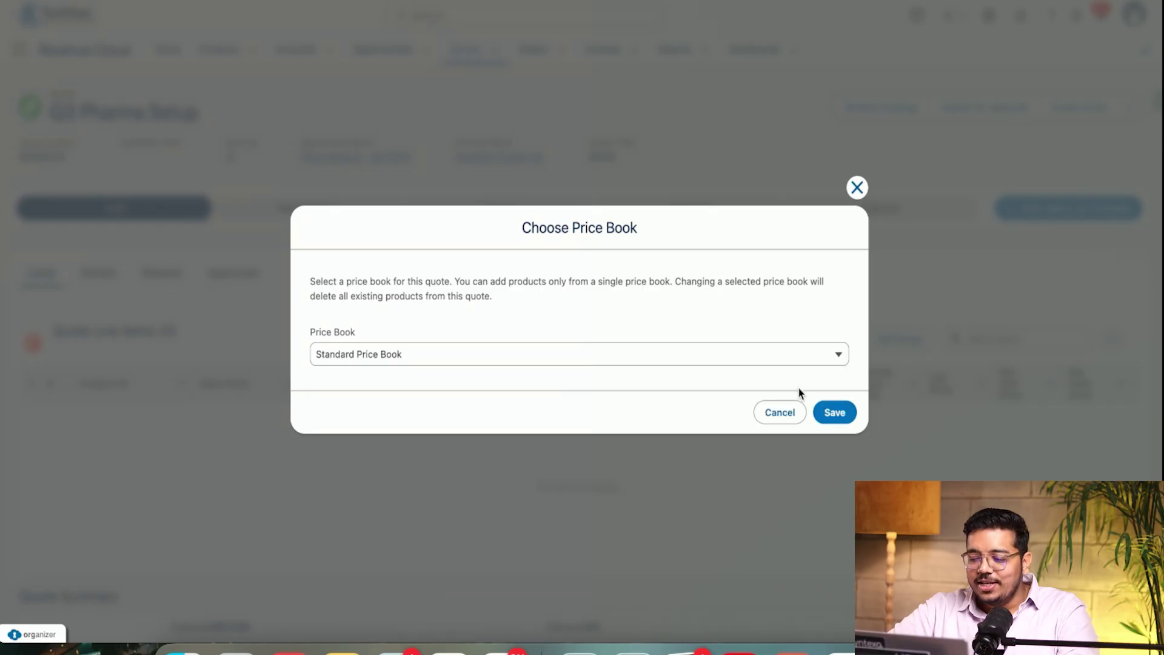
click(832, 412)
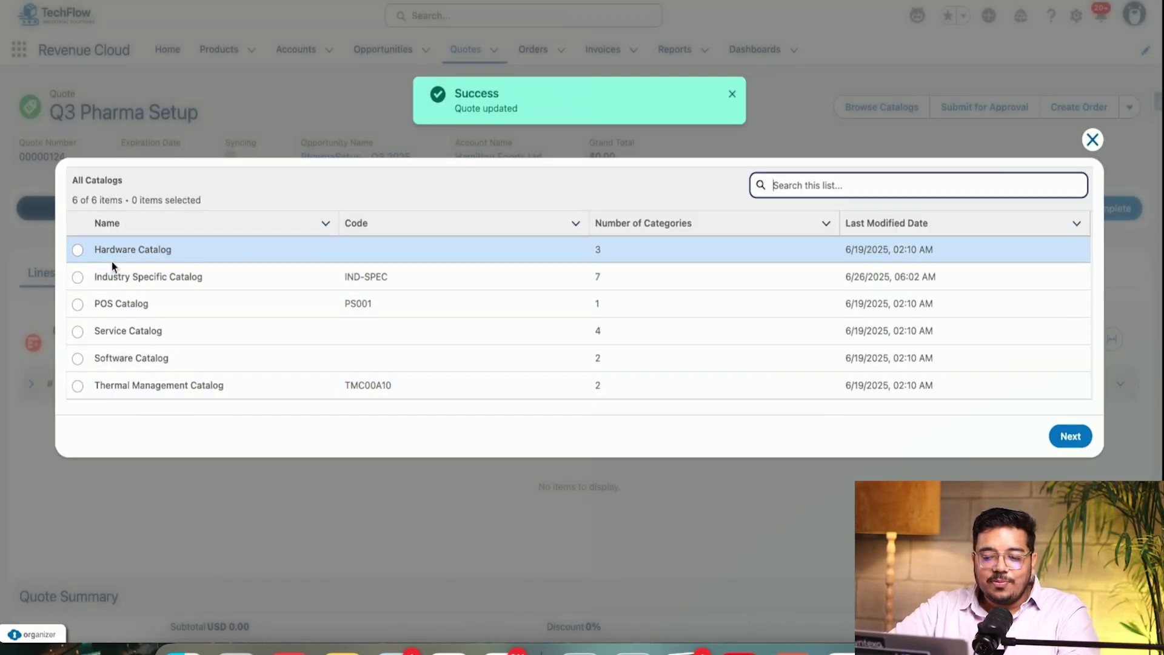
click(78, 277)
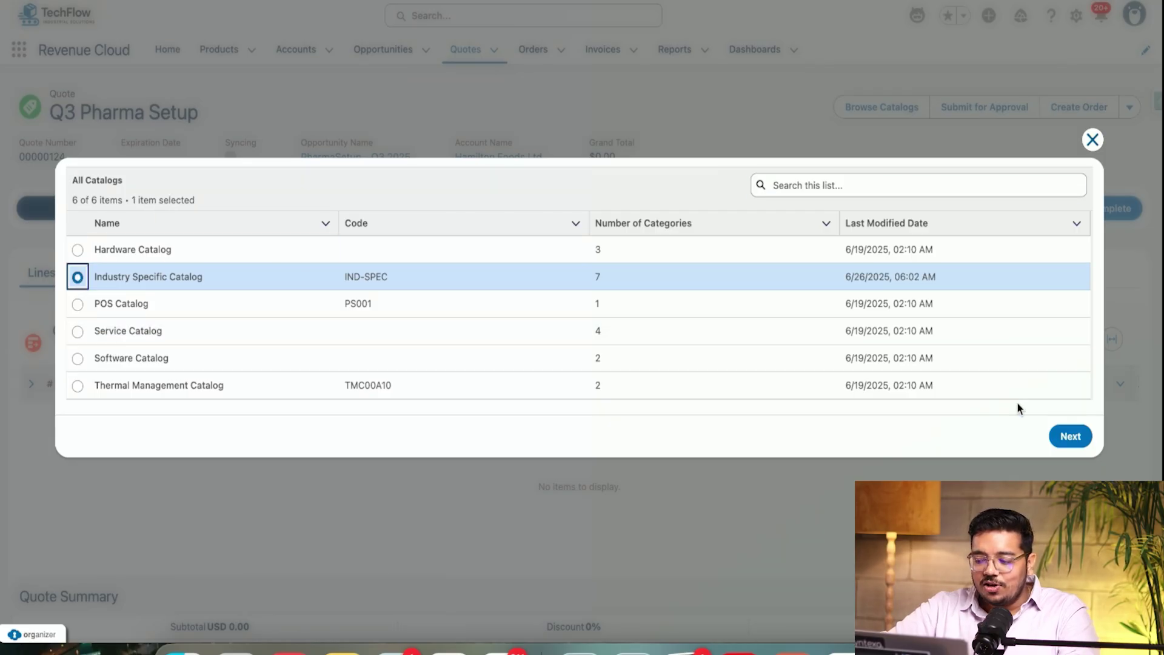
click(1057, 436)
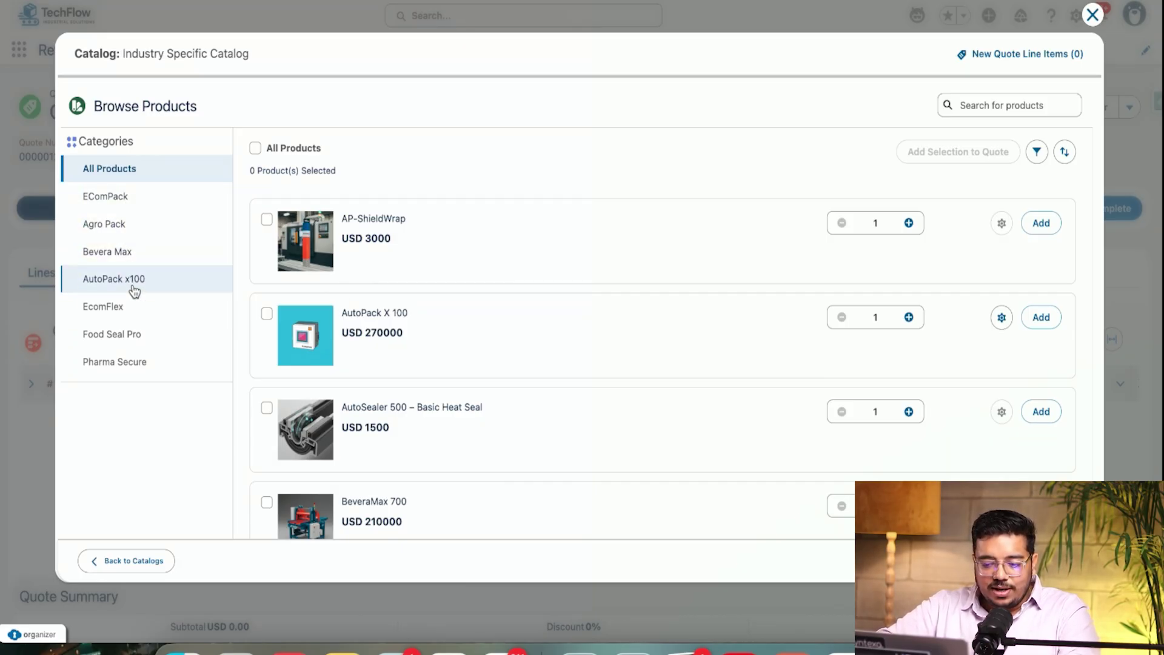
Queue PharmaSecure 800 and EComPack 1000 from their categories and add them to the quote
click(134, 366)
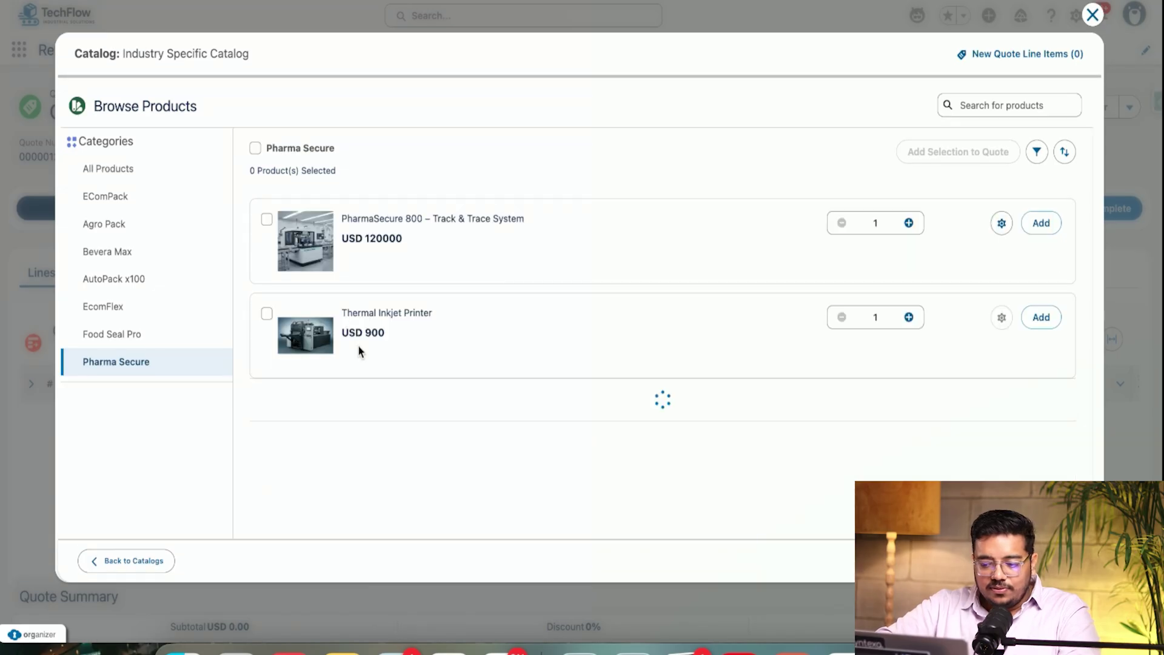
click(267, 221)
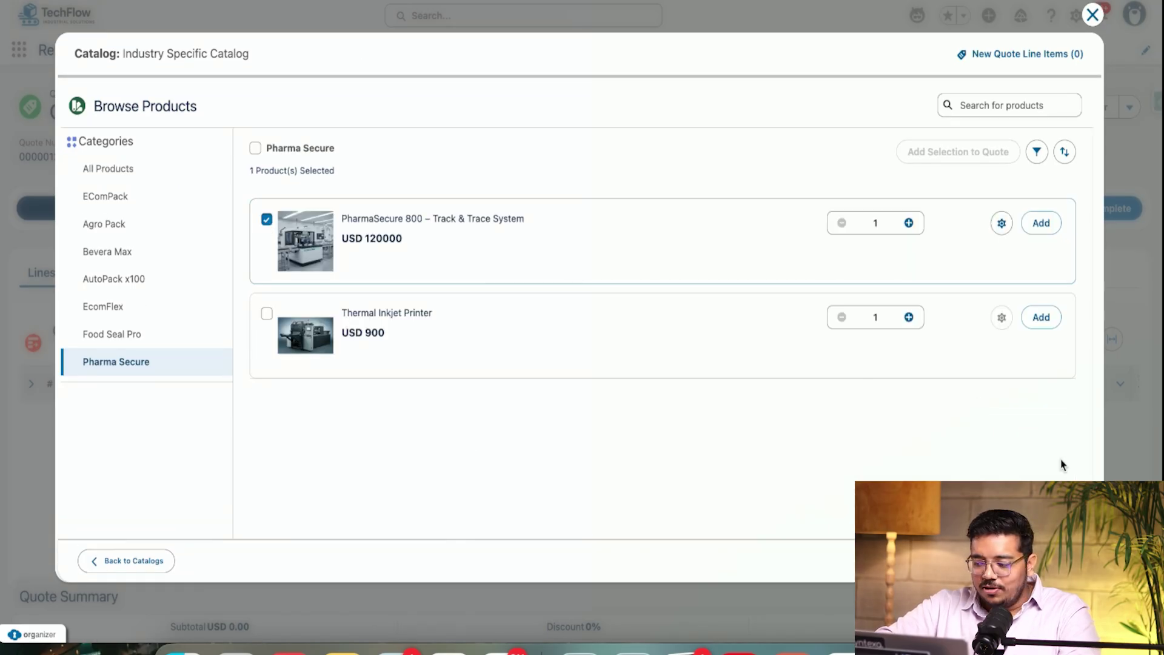
click(1053, 224)
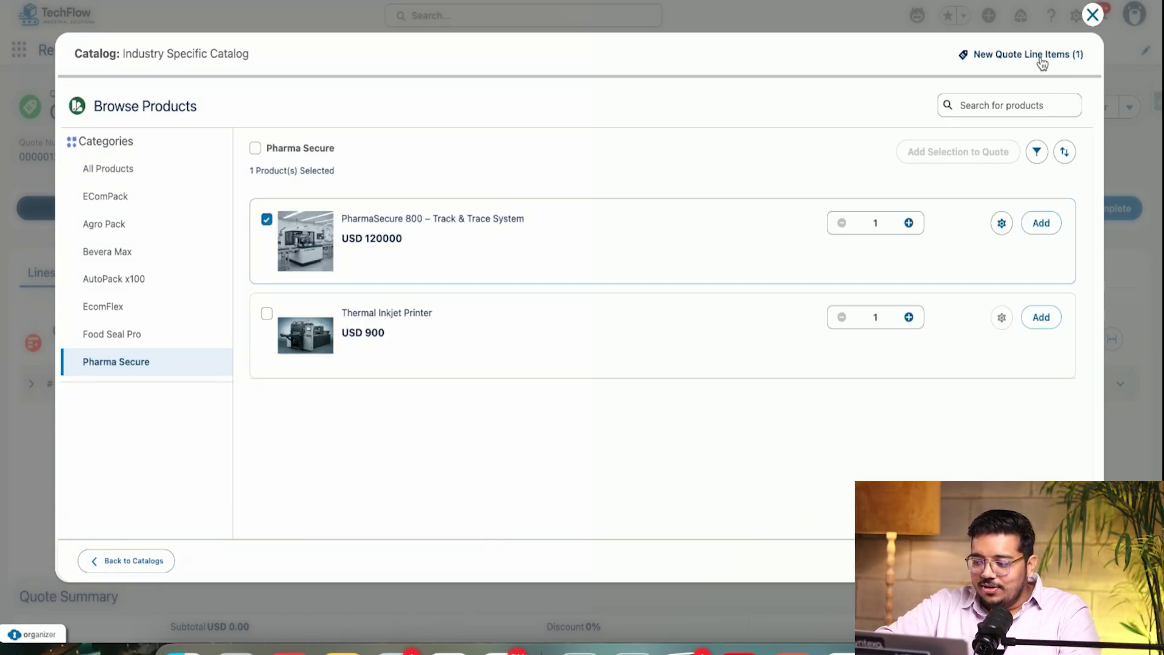
click(1010, 56)
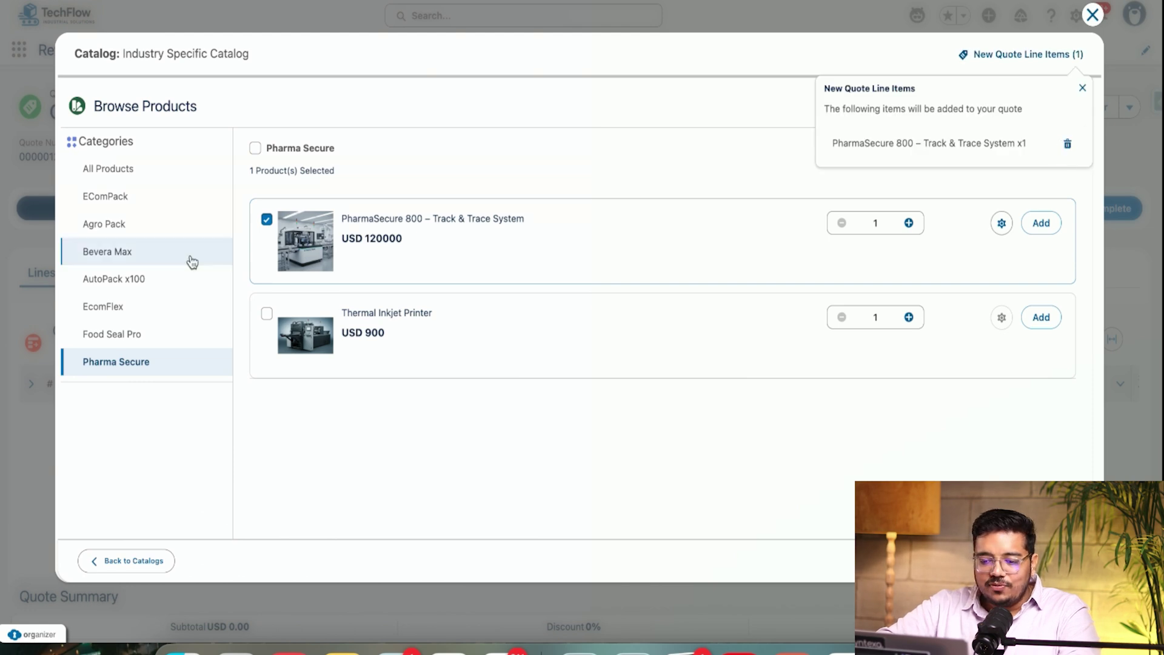
click(115, 196)
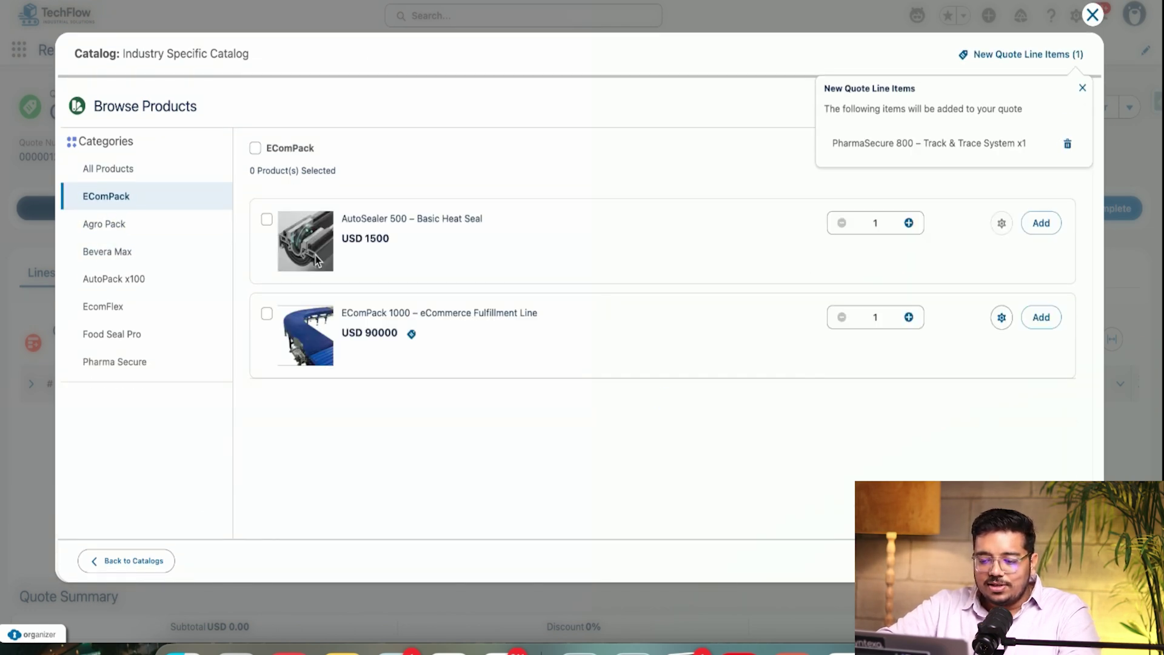
click(1042, 318)
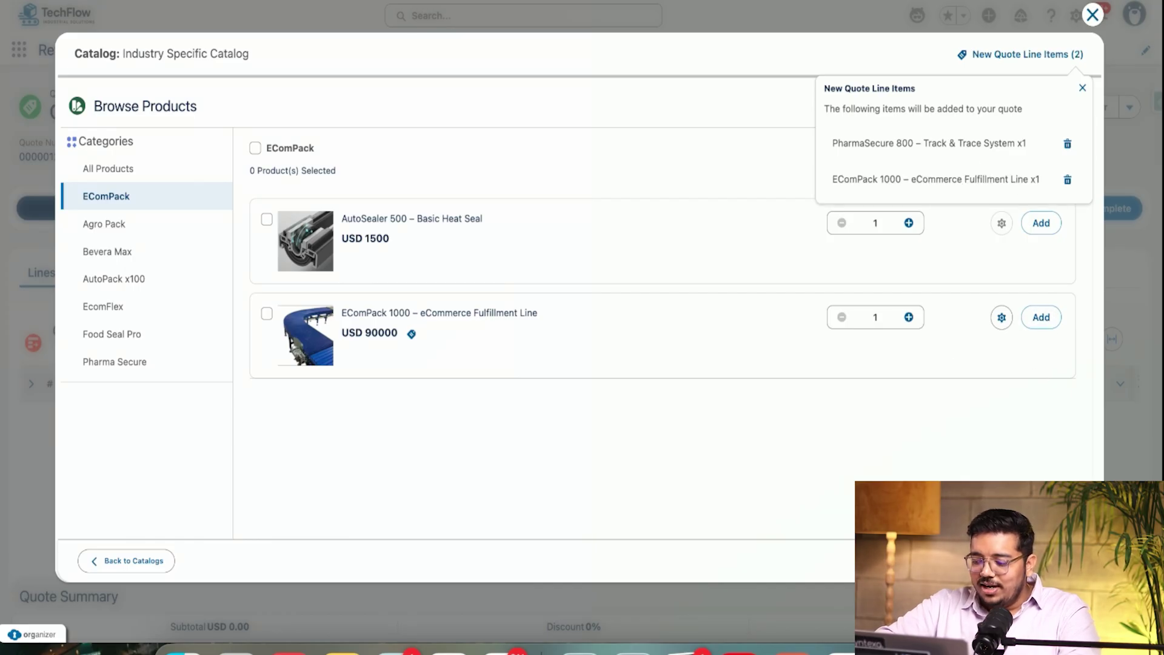
click(1092, 14)
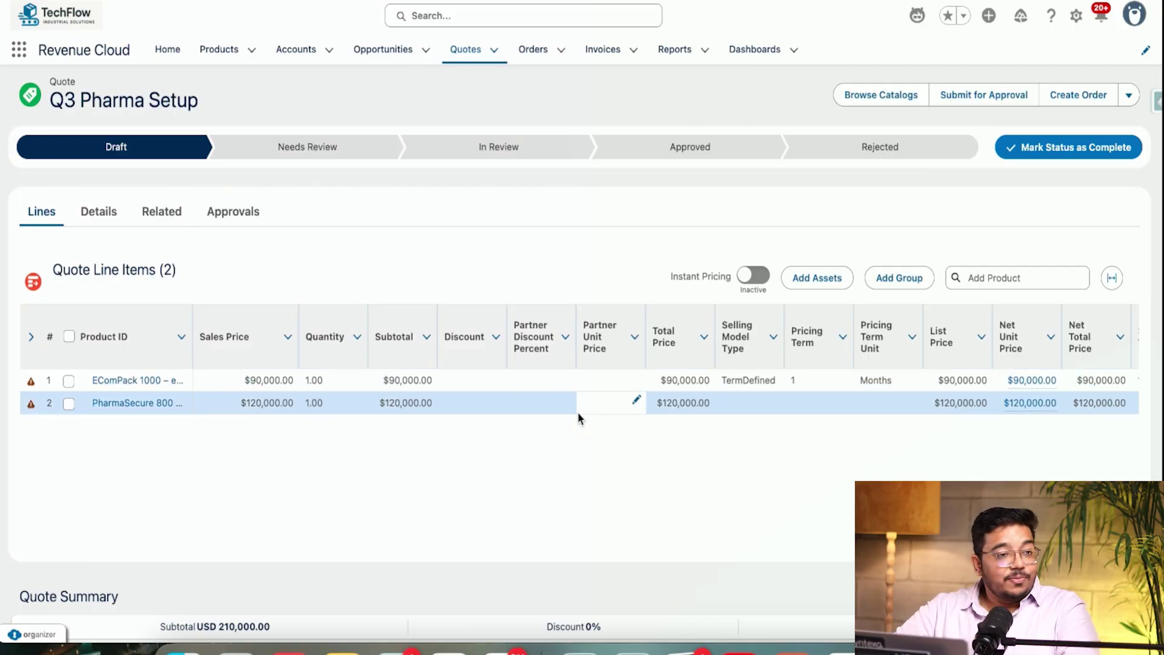
Turn on instant pricing, show column search filters, and freeze the table up to Product ID
click(751, 279)
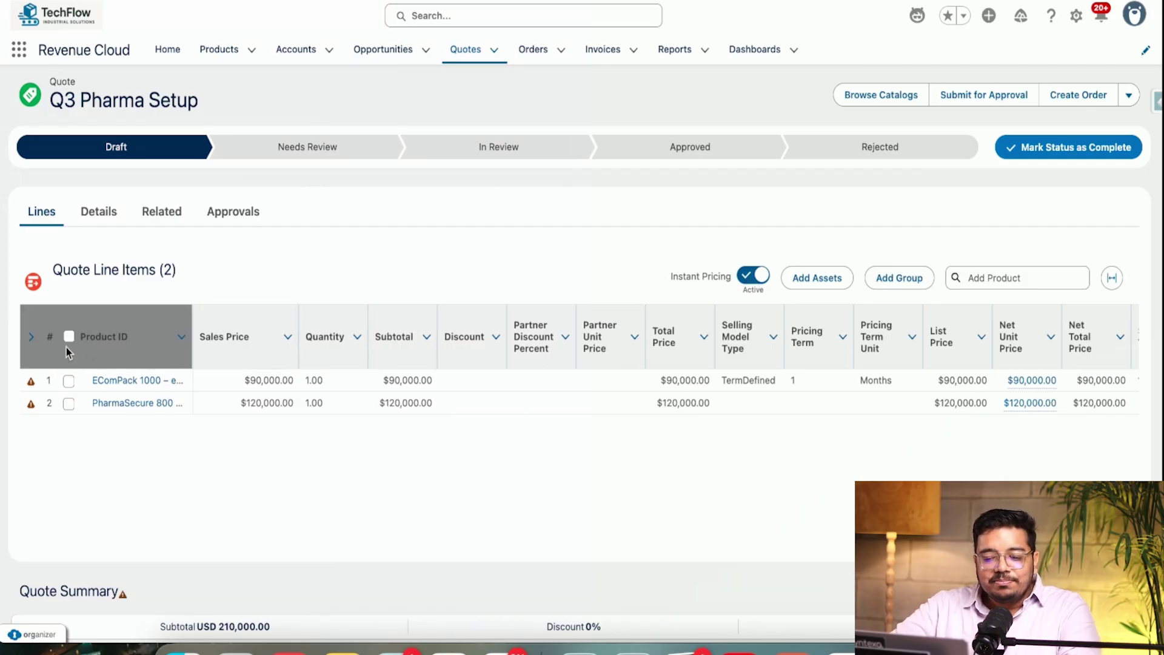
click(31, 337)
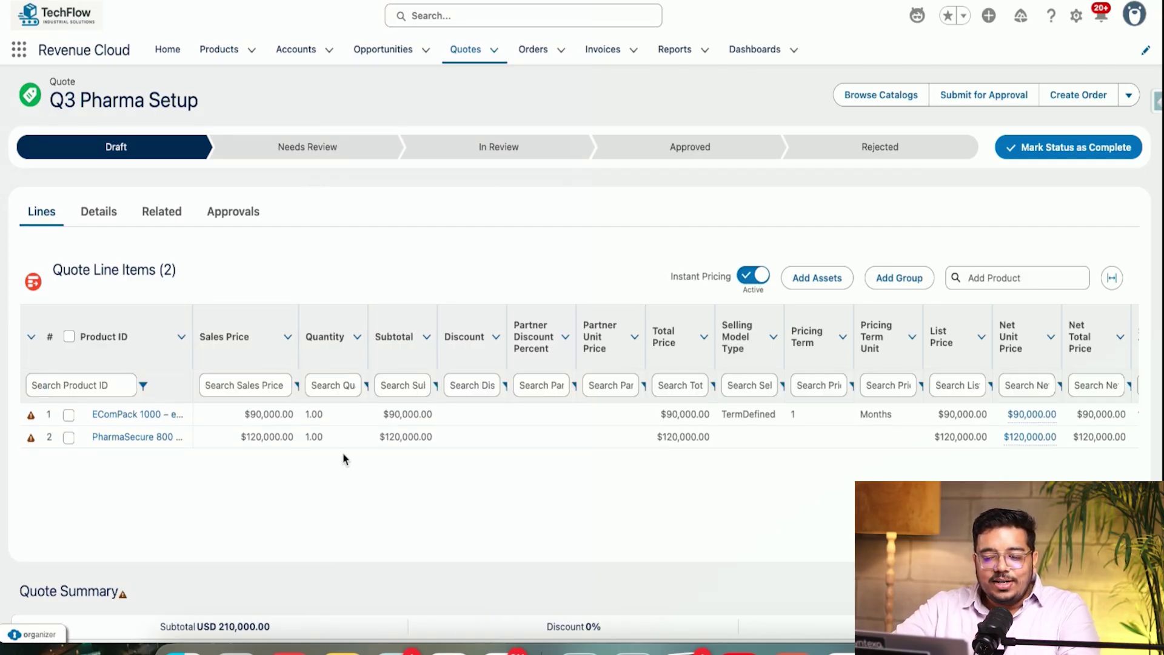
scroll(337, 448, right, 2)
scroll(339, 436, left, 2)
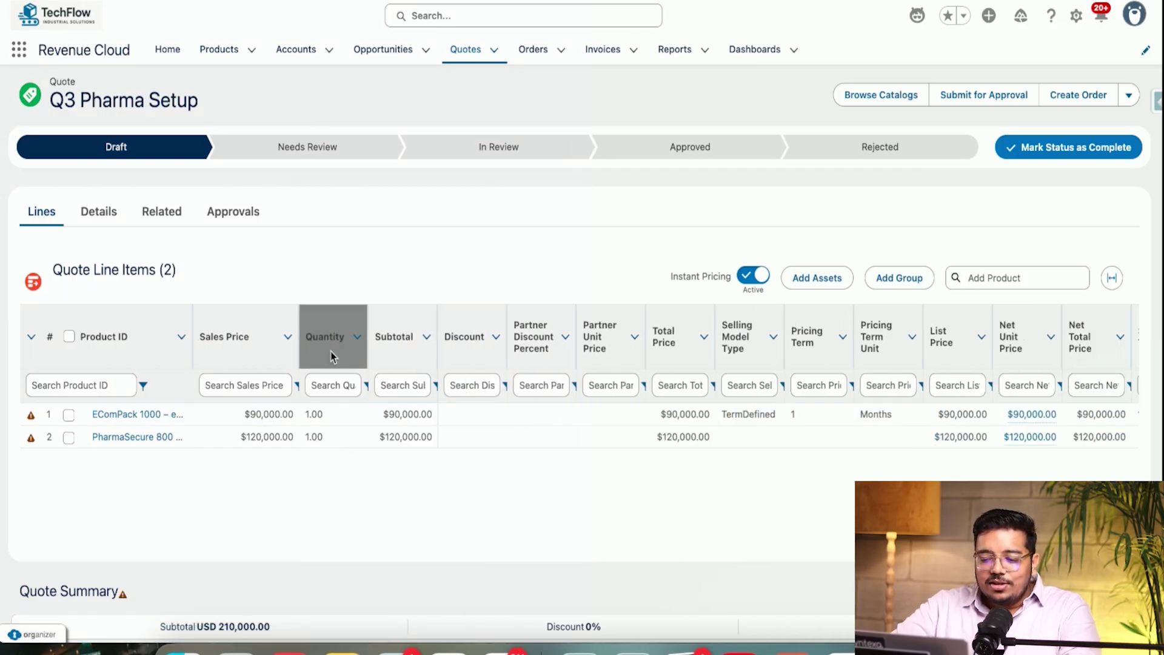
click(182, 338)
click(158, 364)
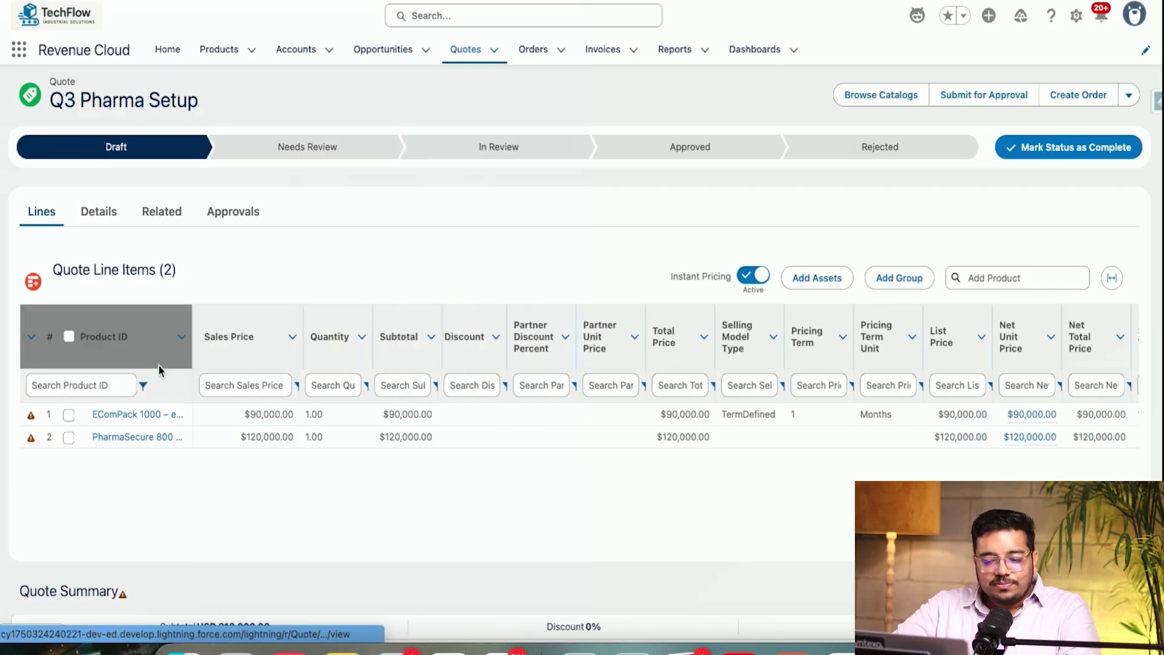
Apply a Product ID filter of 'P' to the quote lines, then clear it
click(68, 336)
click(68, 337)
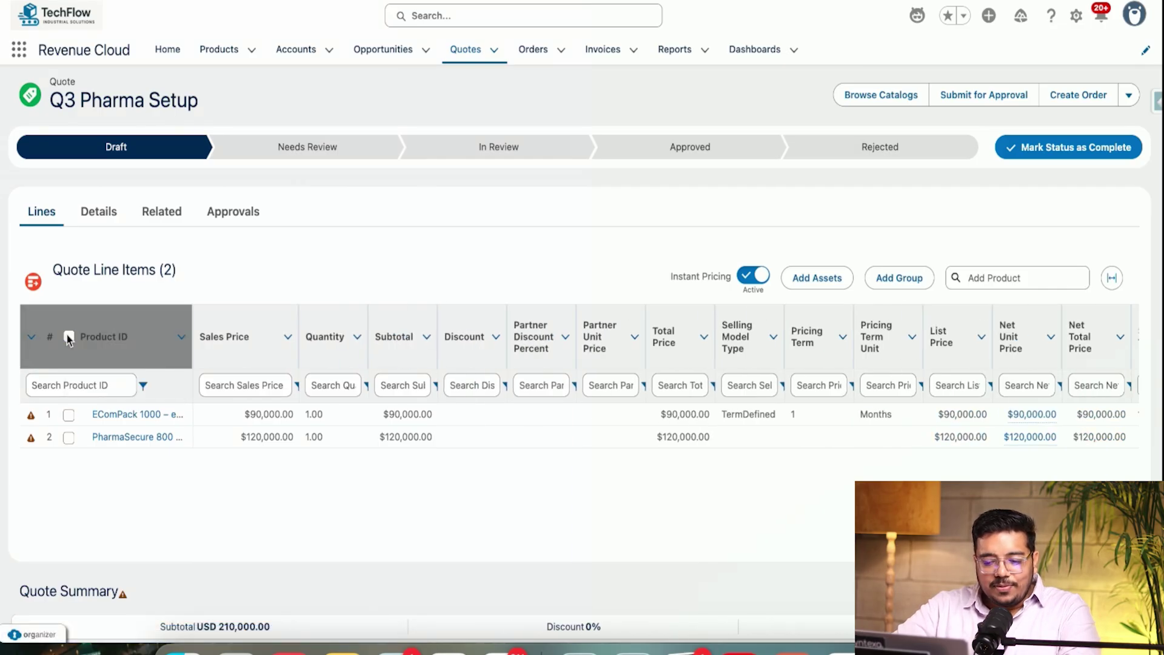
click(30, 337)
click(32, 339)
click(79, 383)
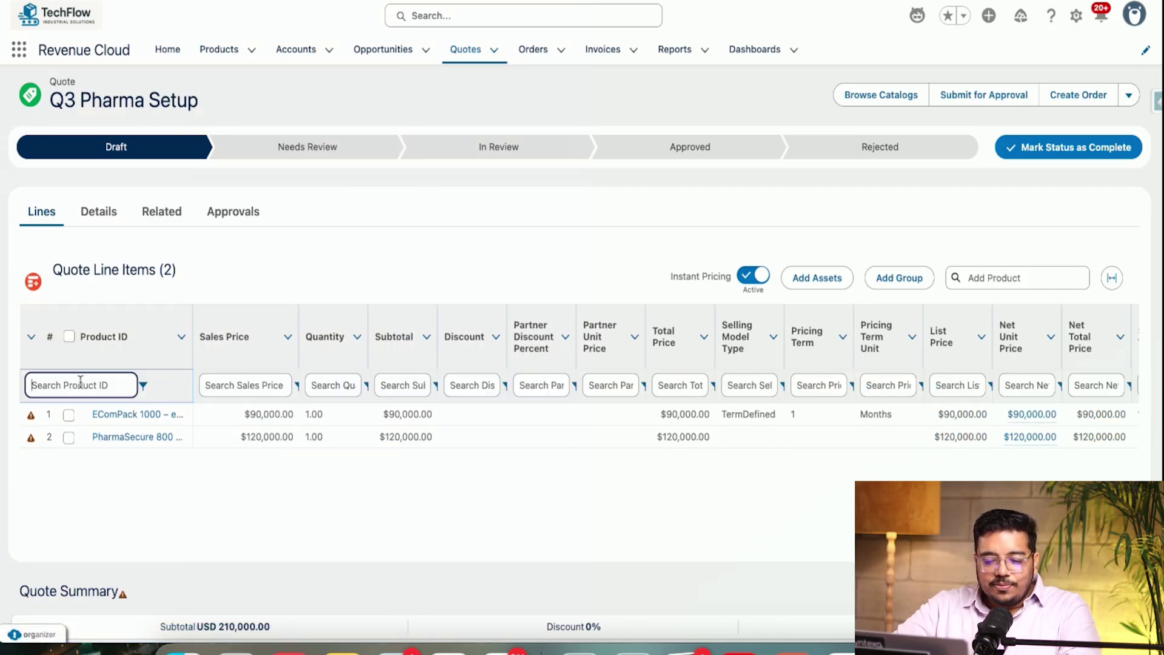
text(Pharma)
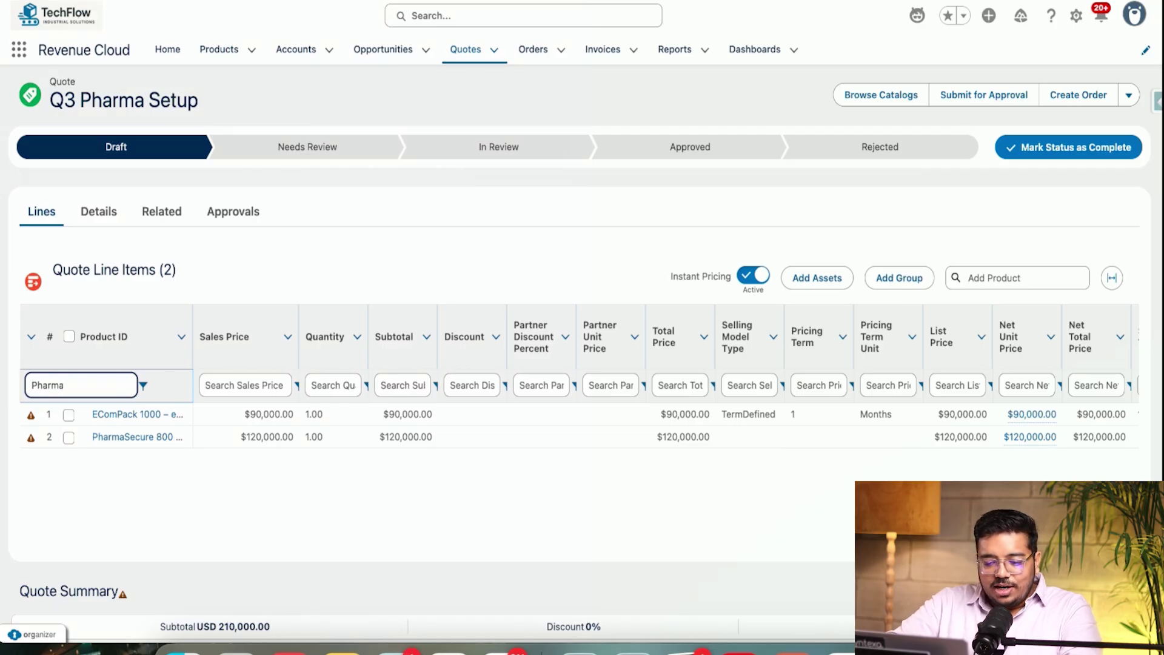
key(Return)
double_click(46, 359)
key(BackSpace)
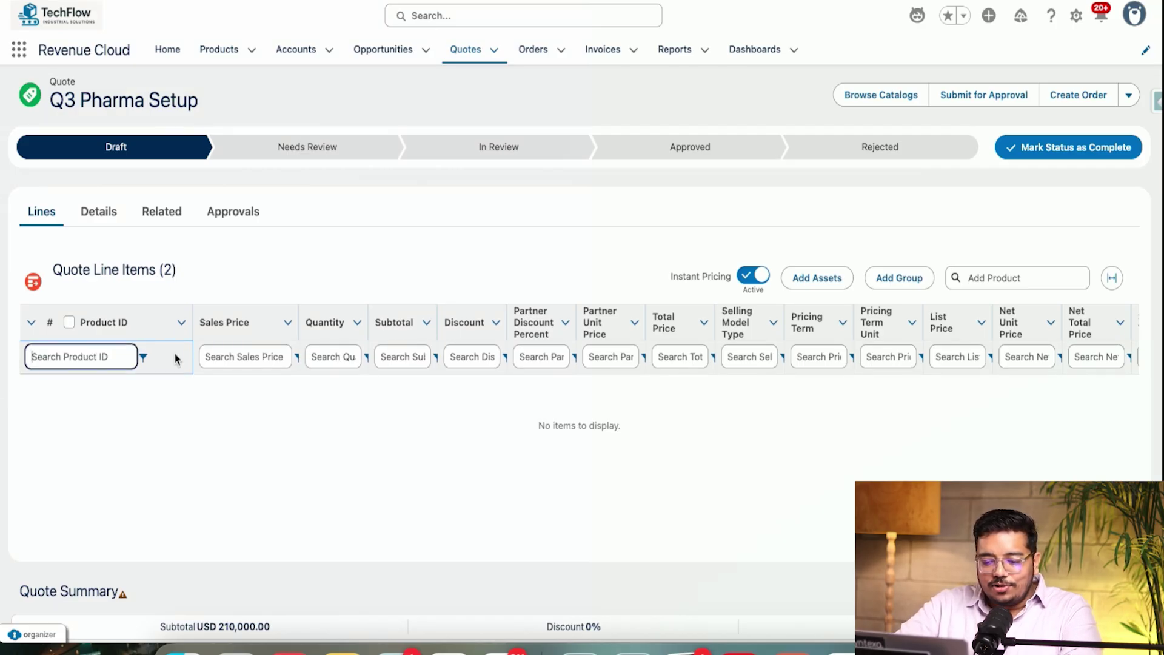
Try a Subtotal filter of 90000, clear it, and check the PharmaSecure net unit price breakdown
click(404, 365)
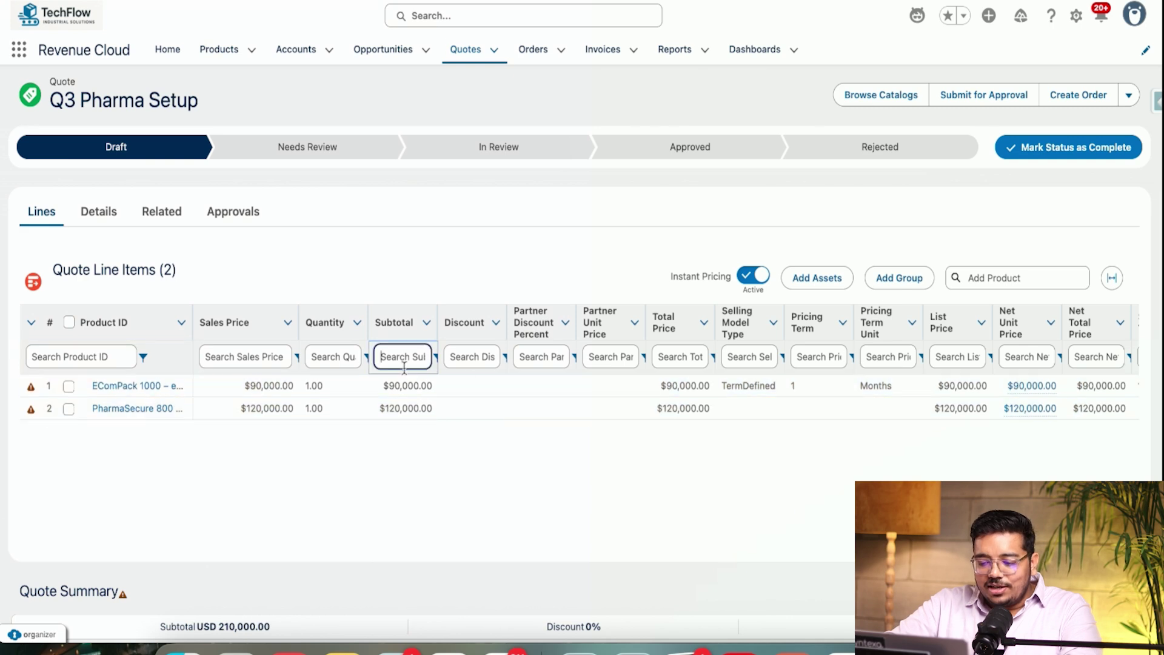
text(90000)
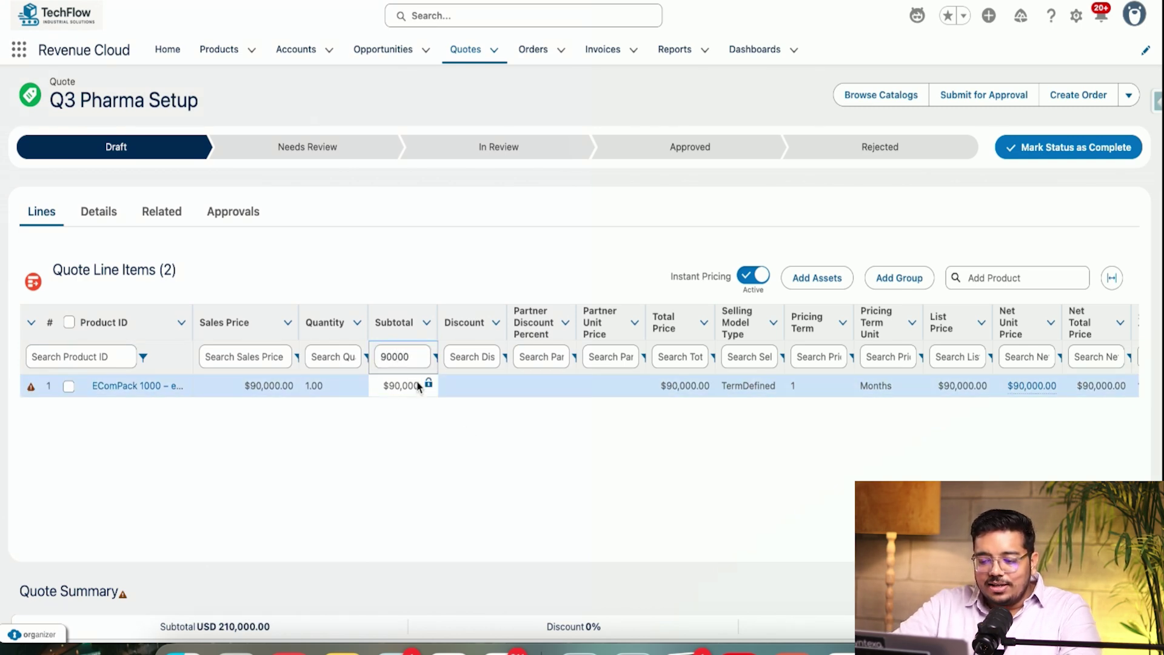
double_click(412, 356)
key(BackSpace)
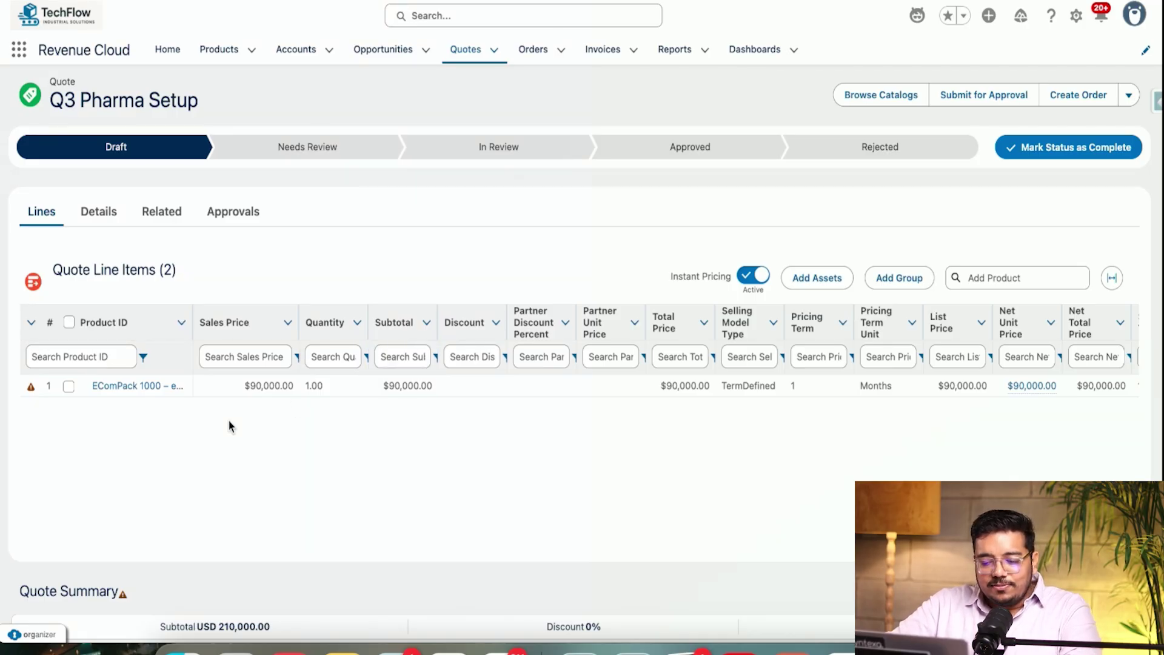
click(30, 325)
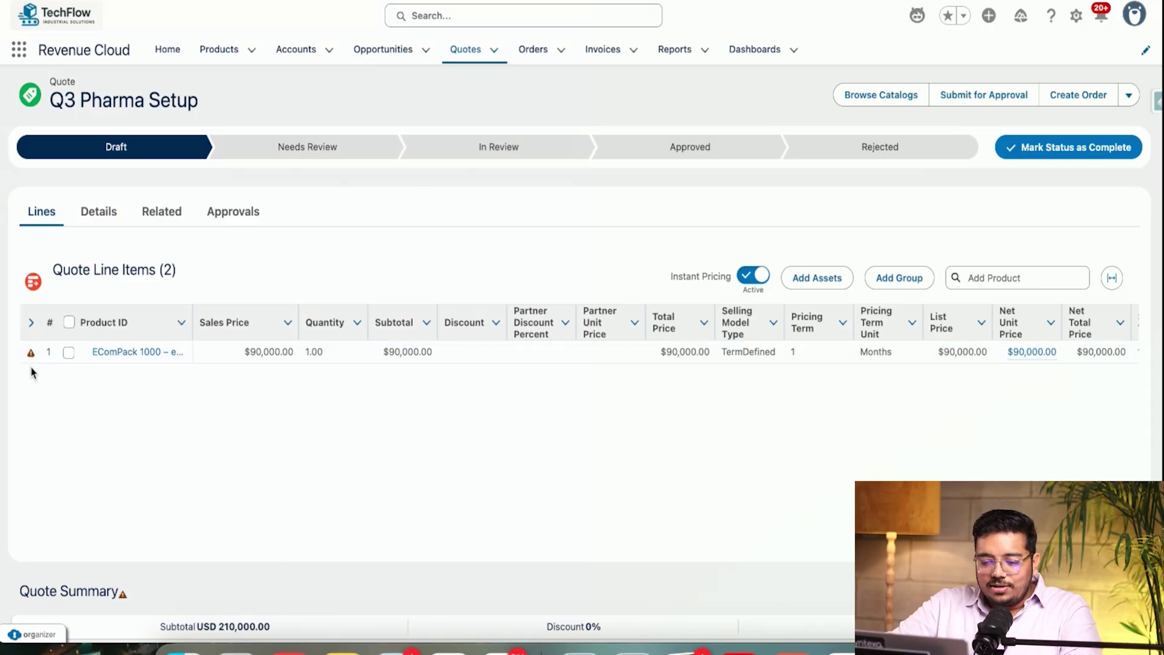
click(30, 322)
click(318, 357)
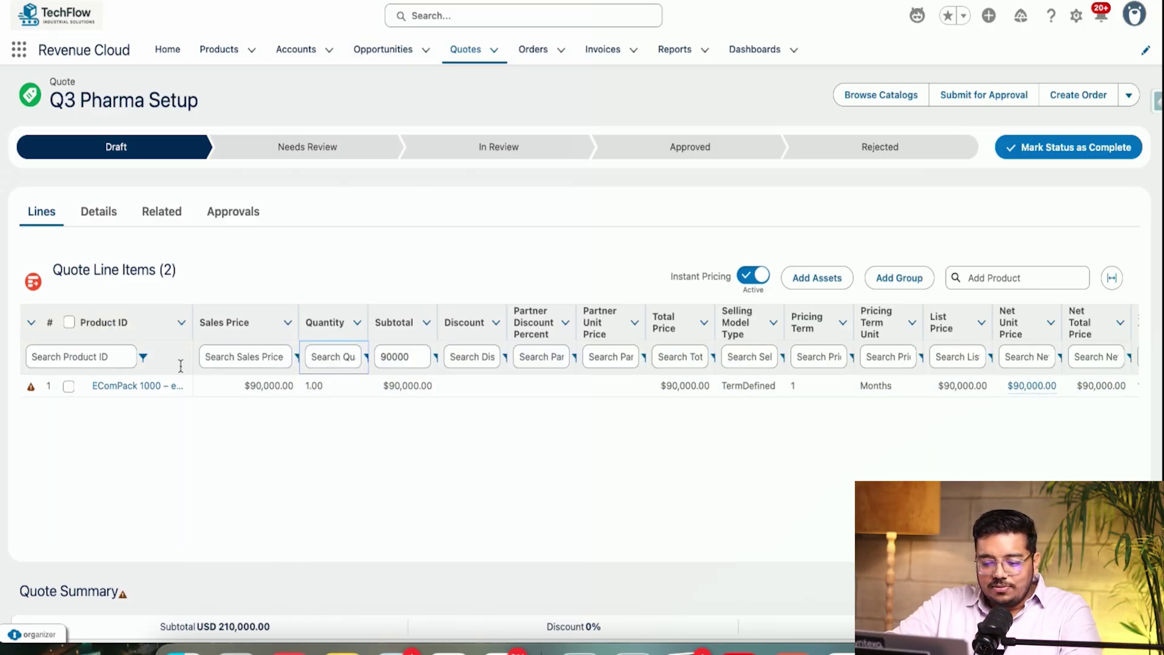
click(408, 358)
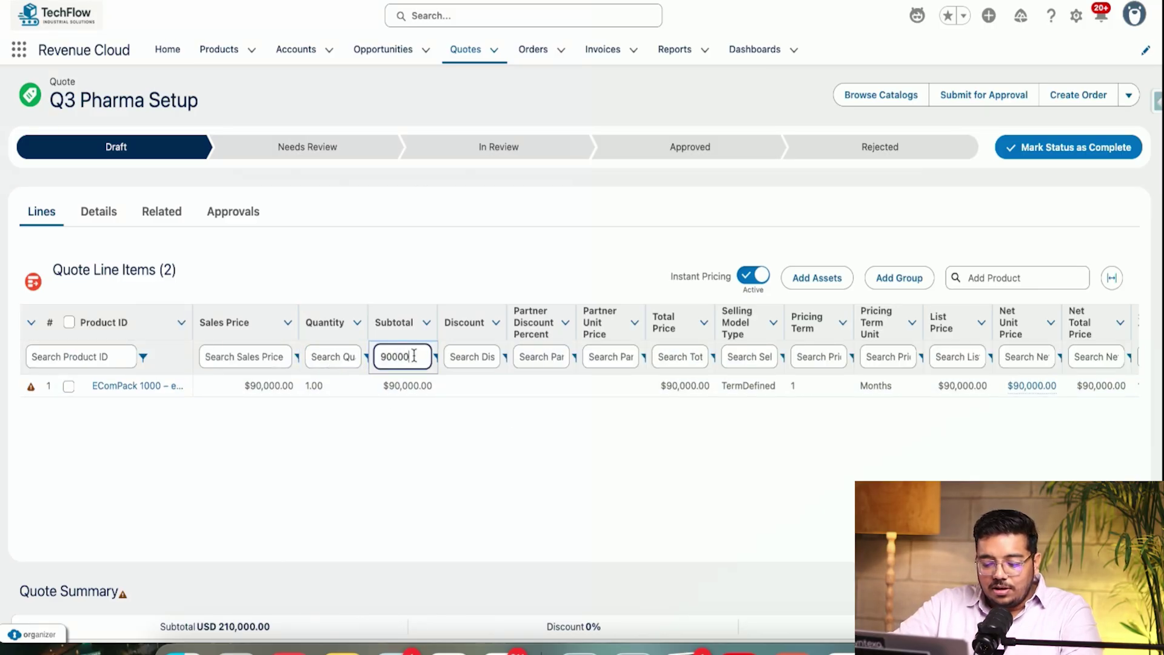
key(super+a)
key(BackSpace)
click(1030, 408)
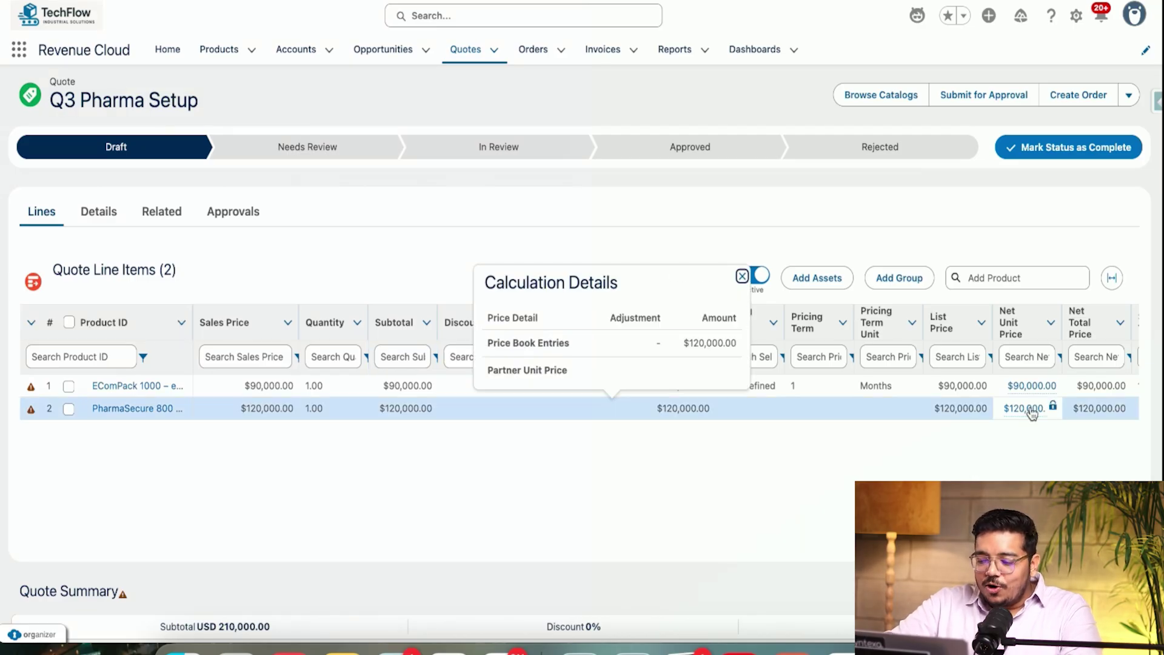
scroll(1109, 388, right, 3)
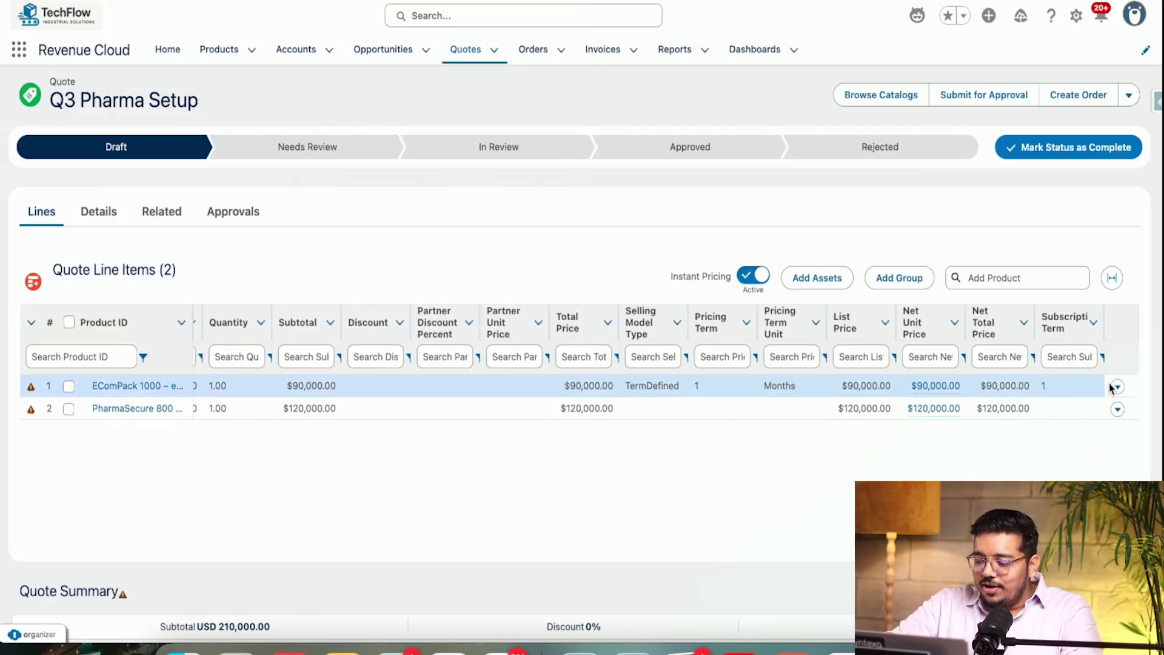
click(1117, 386)
Open the EComPack 1000 configurator with Instant Pricing turned on
click(1103, 434)
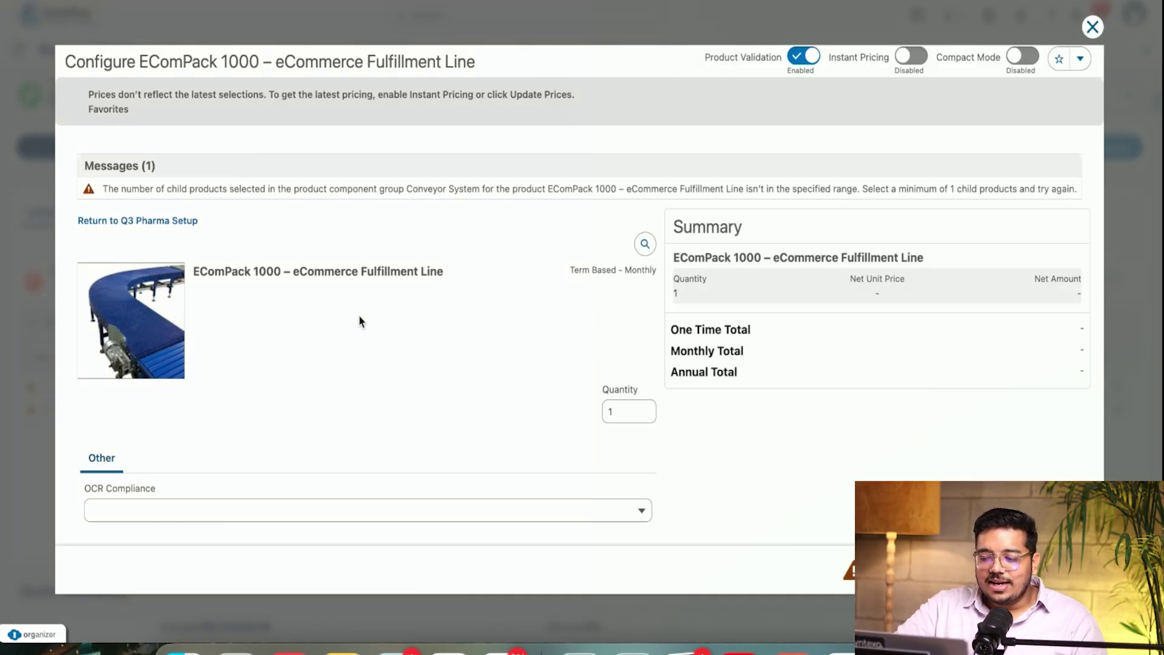
scroll(347, 329, down, 1)
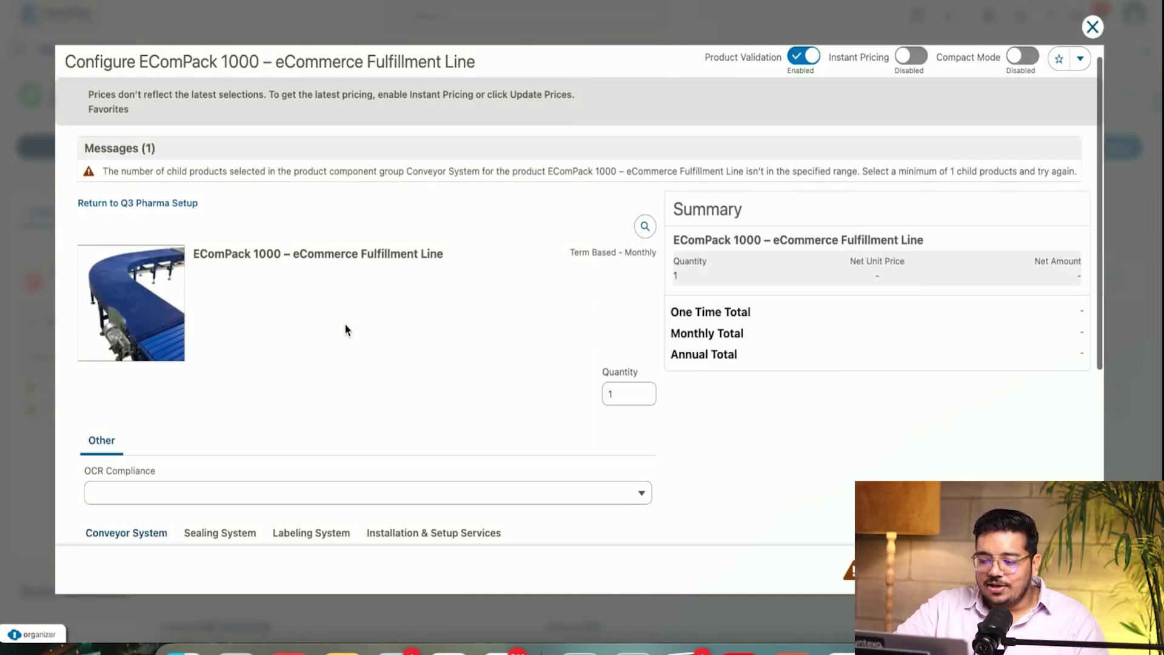
click(911, 56)
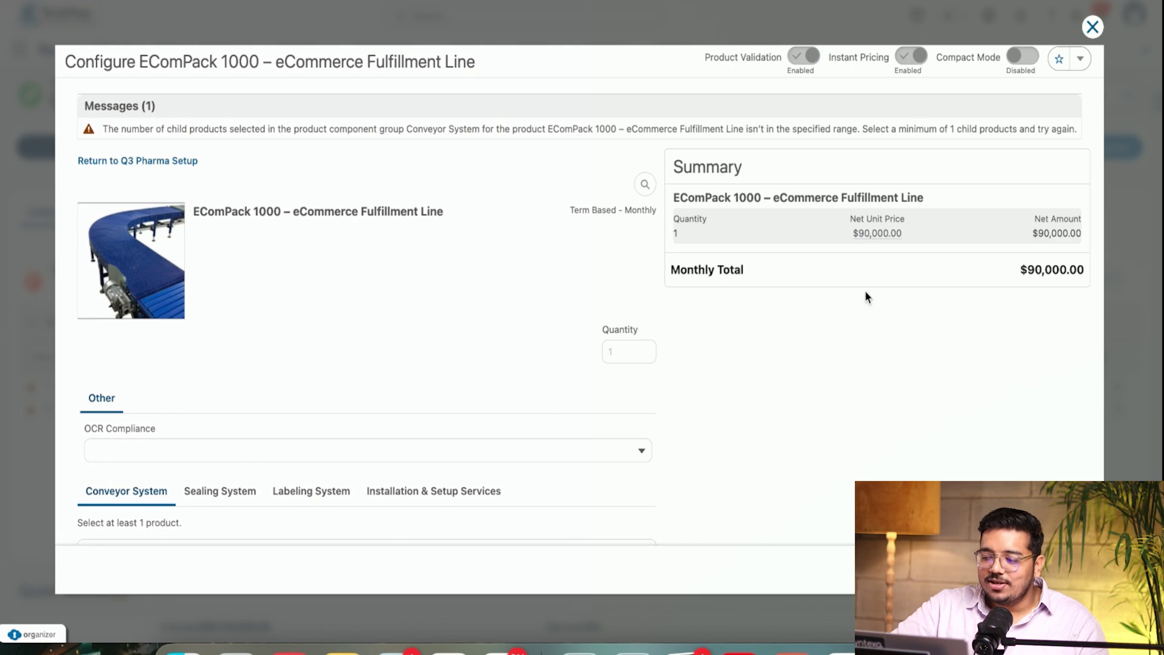
scroll(520, 442, down, 5)
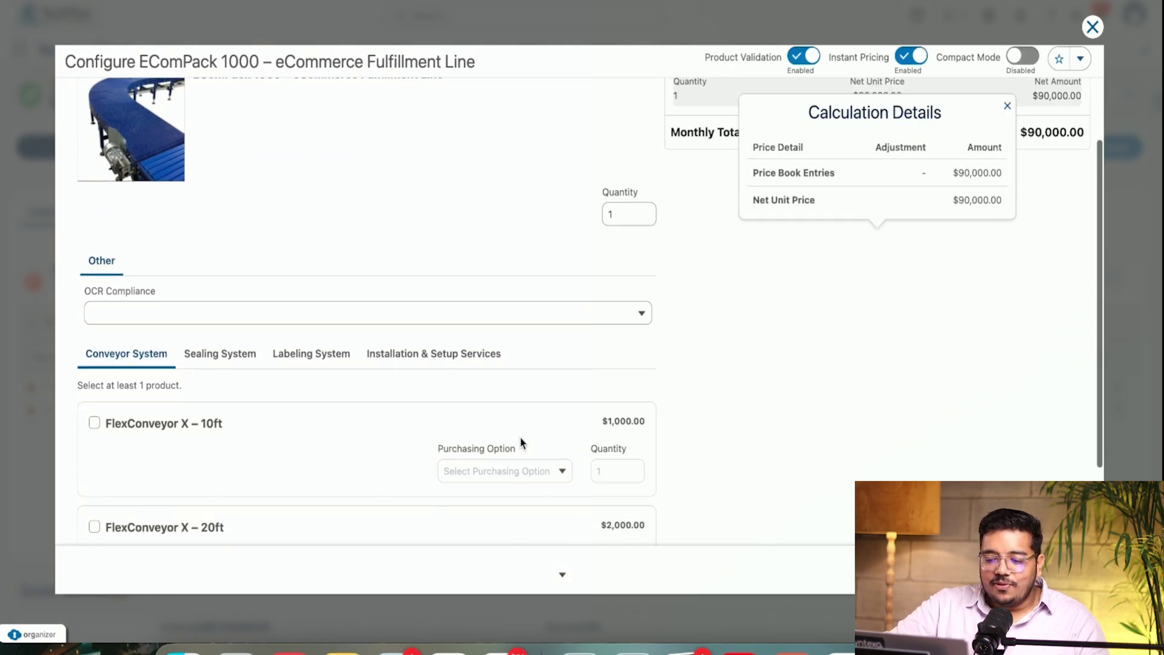
Set OCR Compliance to EU, add FlexConveyor X – 10ft, and save the configuration
click(474, 322)
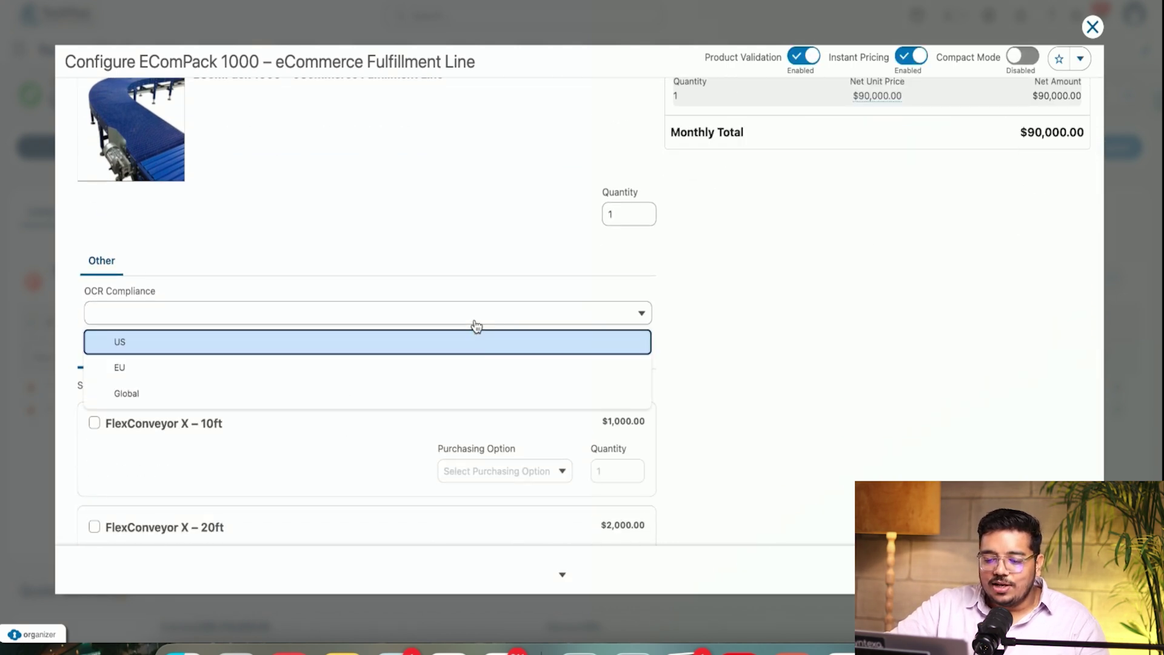
click(440, 350)
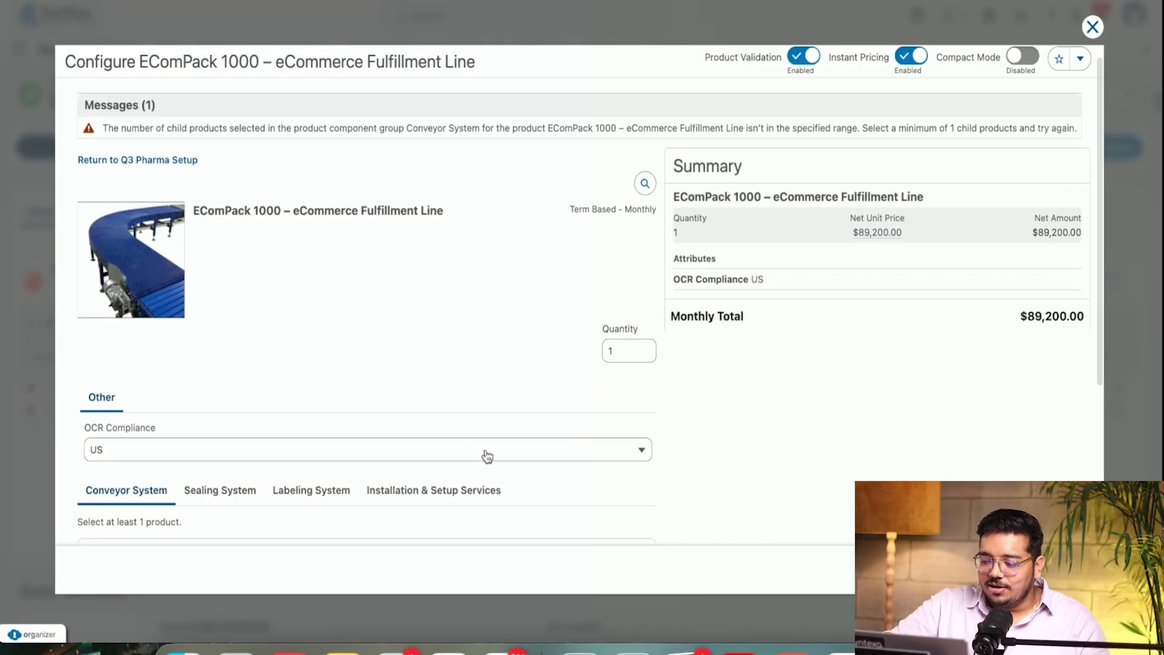
click(333, 455)
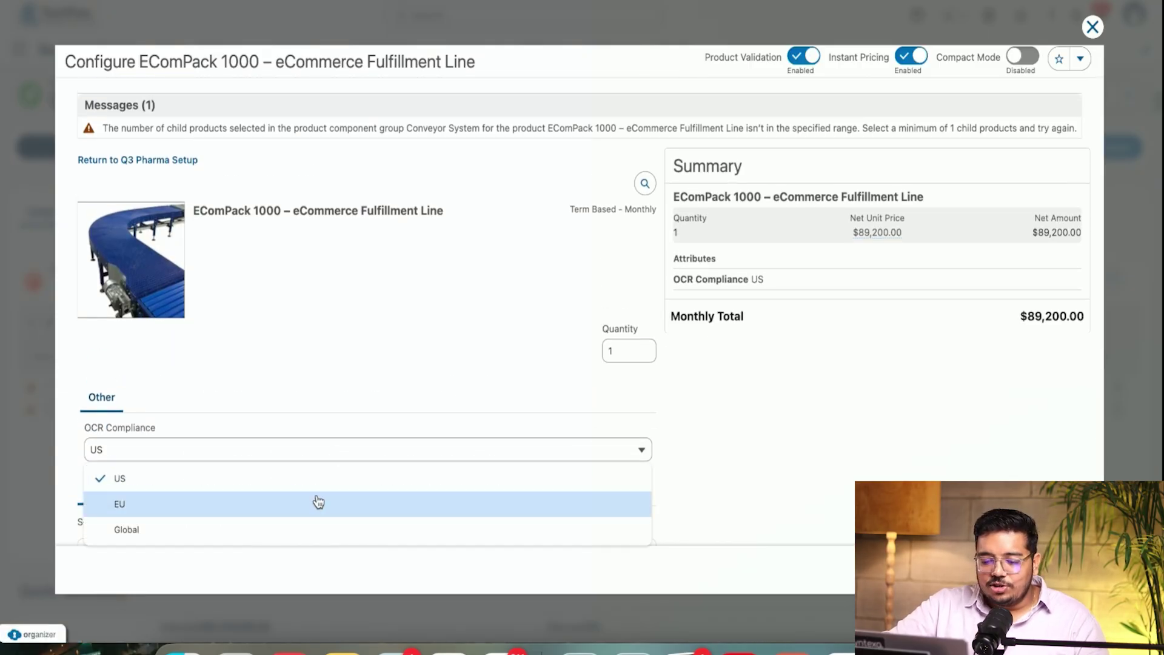
click(317, 502)
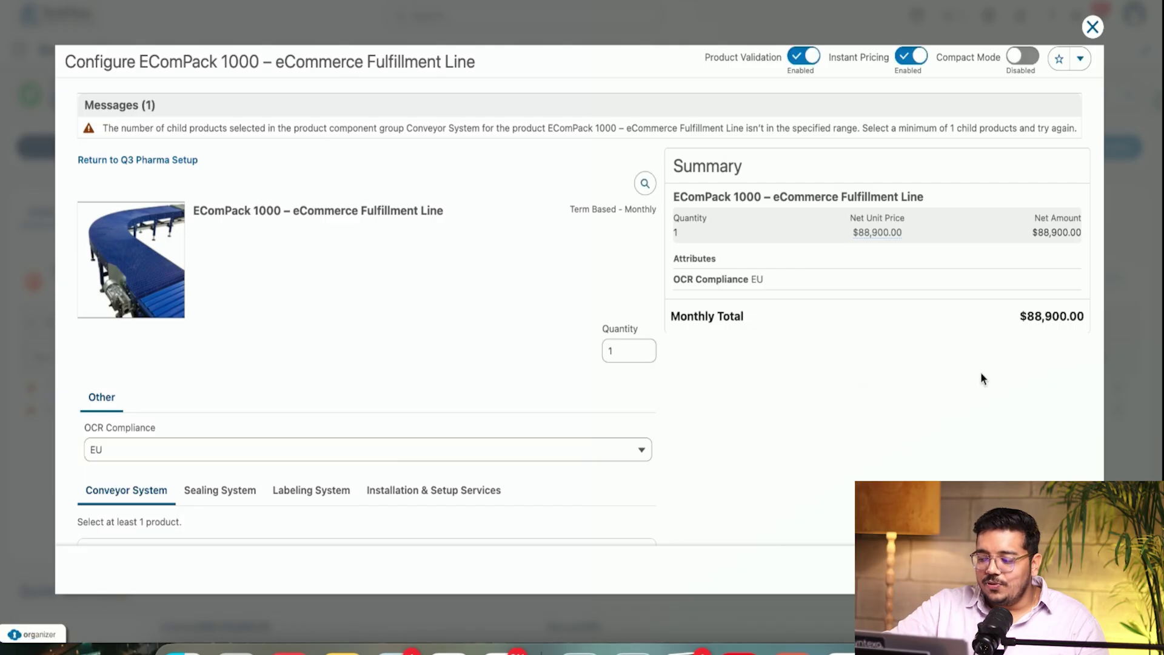
scroll(436, 351, down, 2)
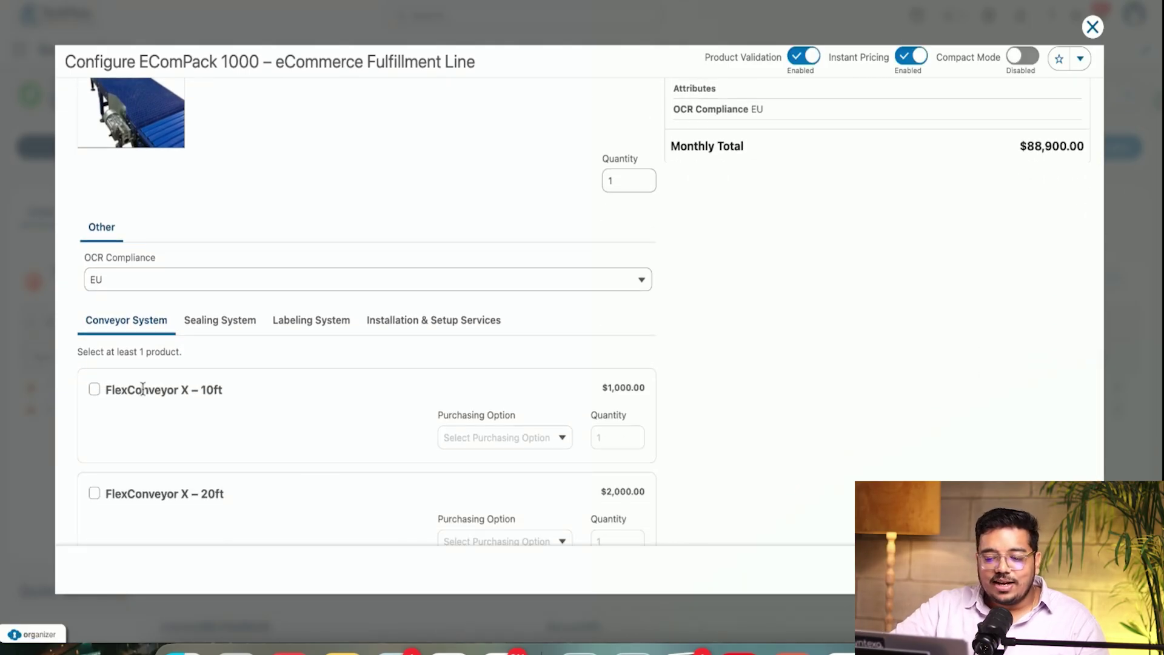
click(95, 390)
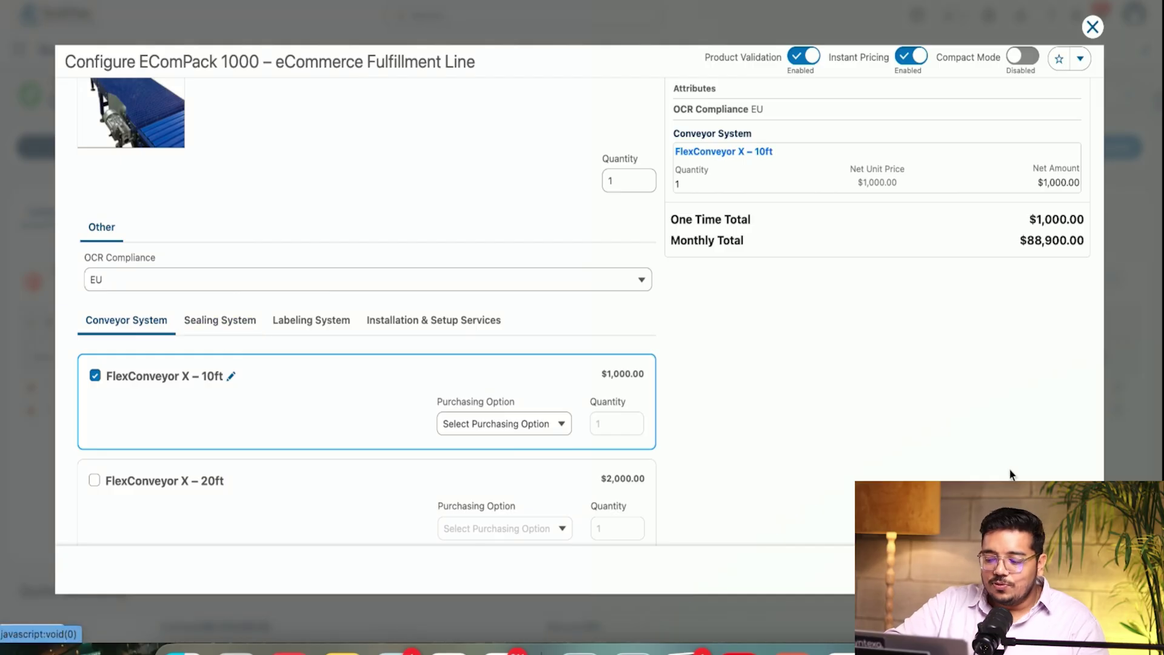
click(1067, 570)
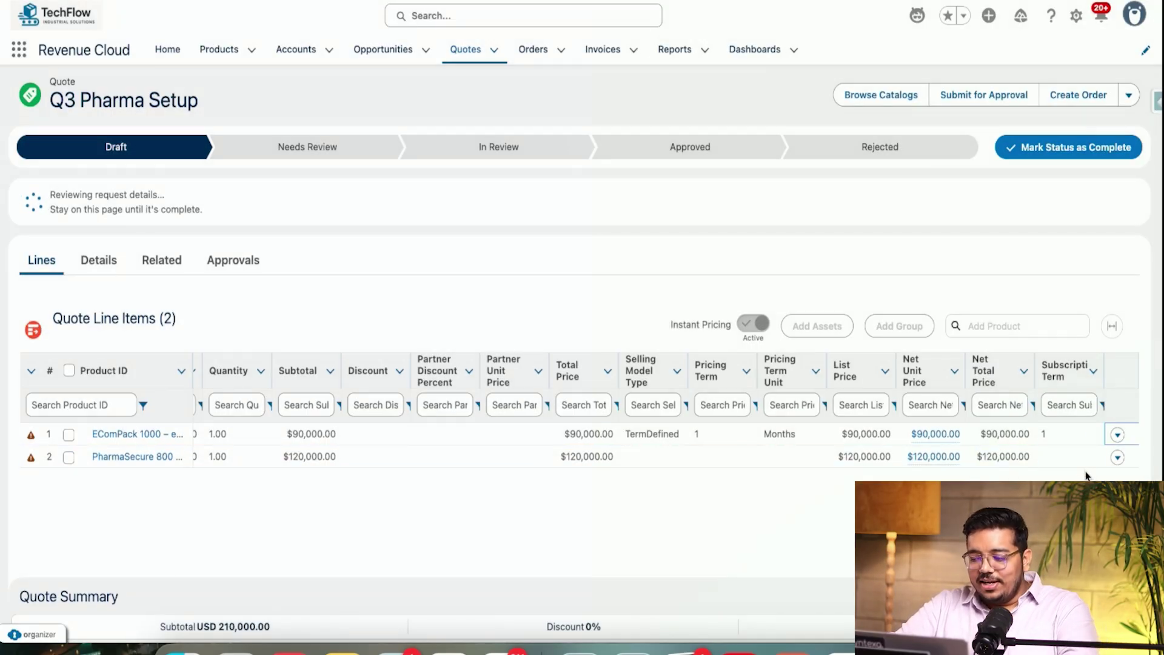
Configure the PharmaSecure 800 bundle, adding the US FDA Serialization Engine
click(1117, 461)
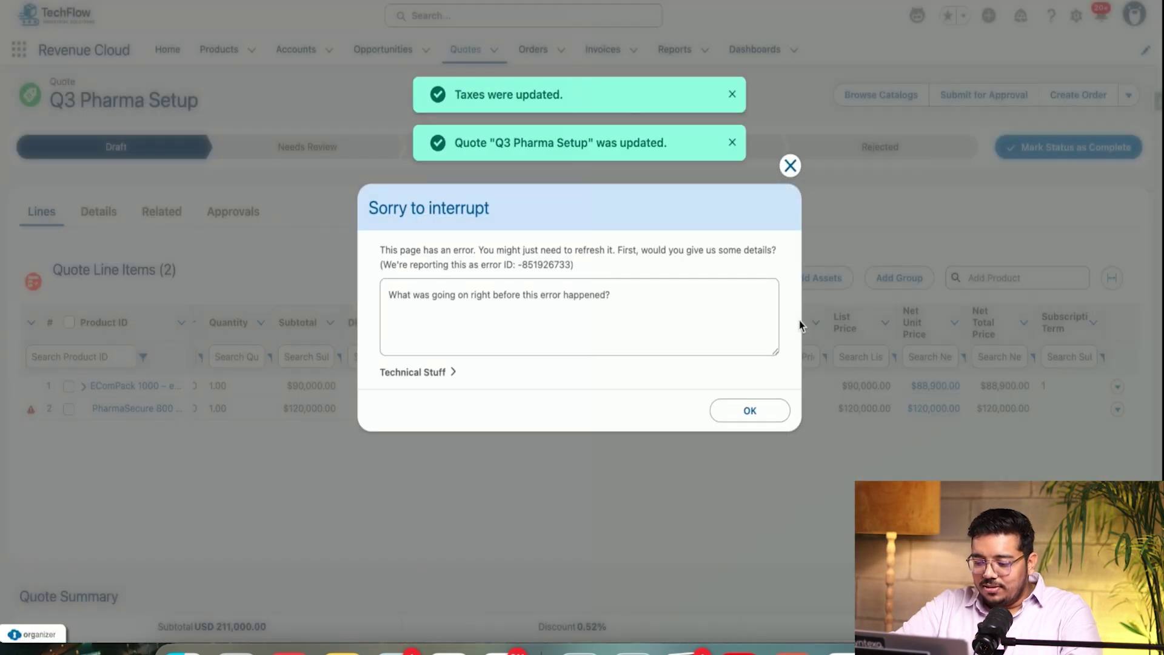
click(790, 166)
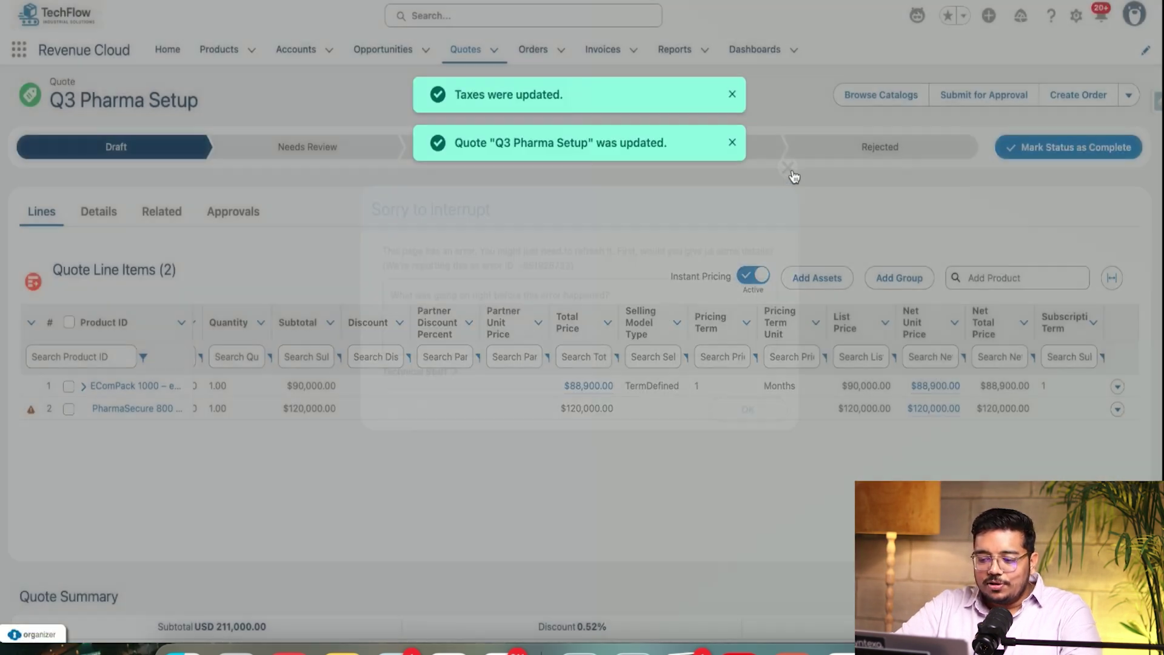
click(1117, 409)
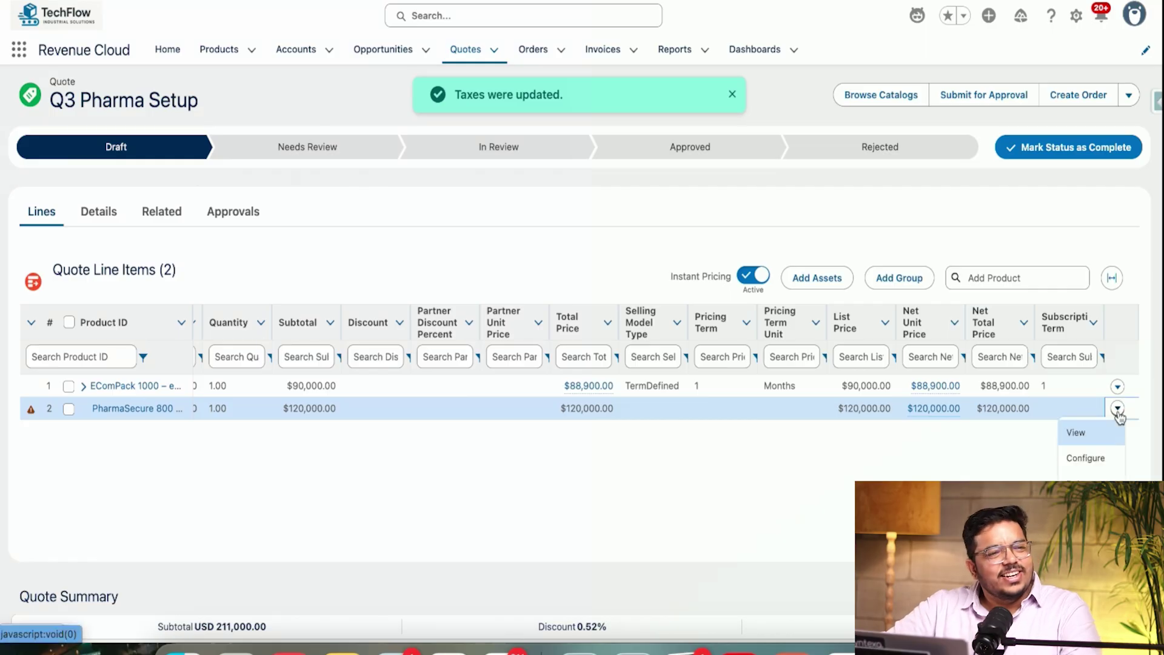
click(1086, 459)
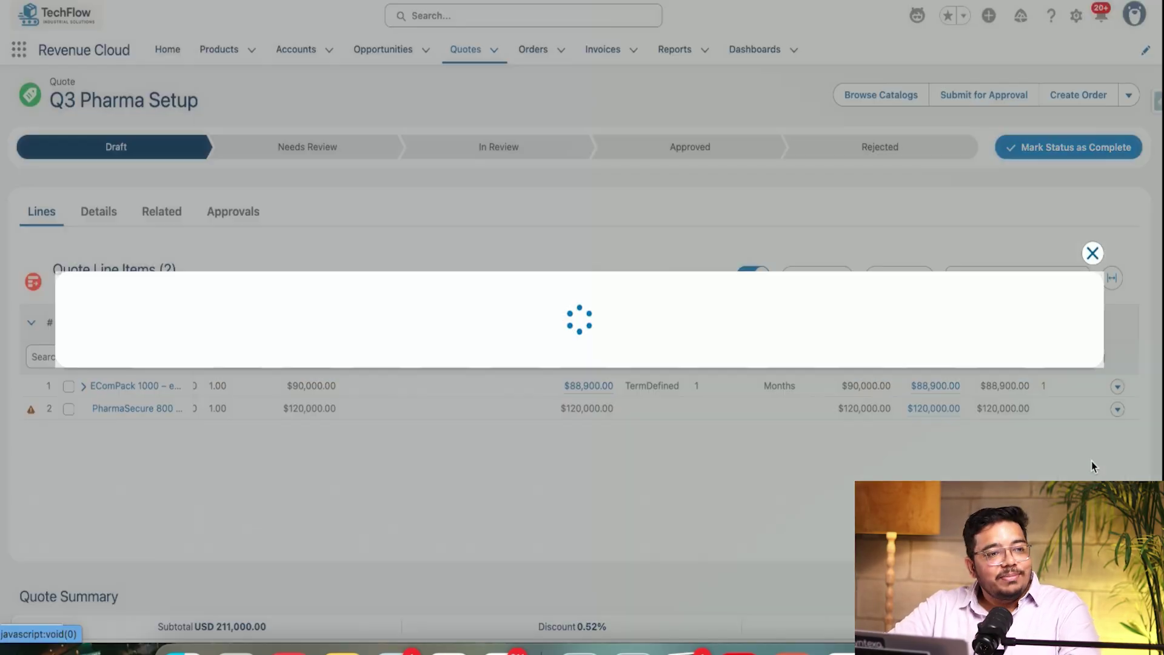
scroll(606, 412, down, 5)
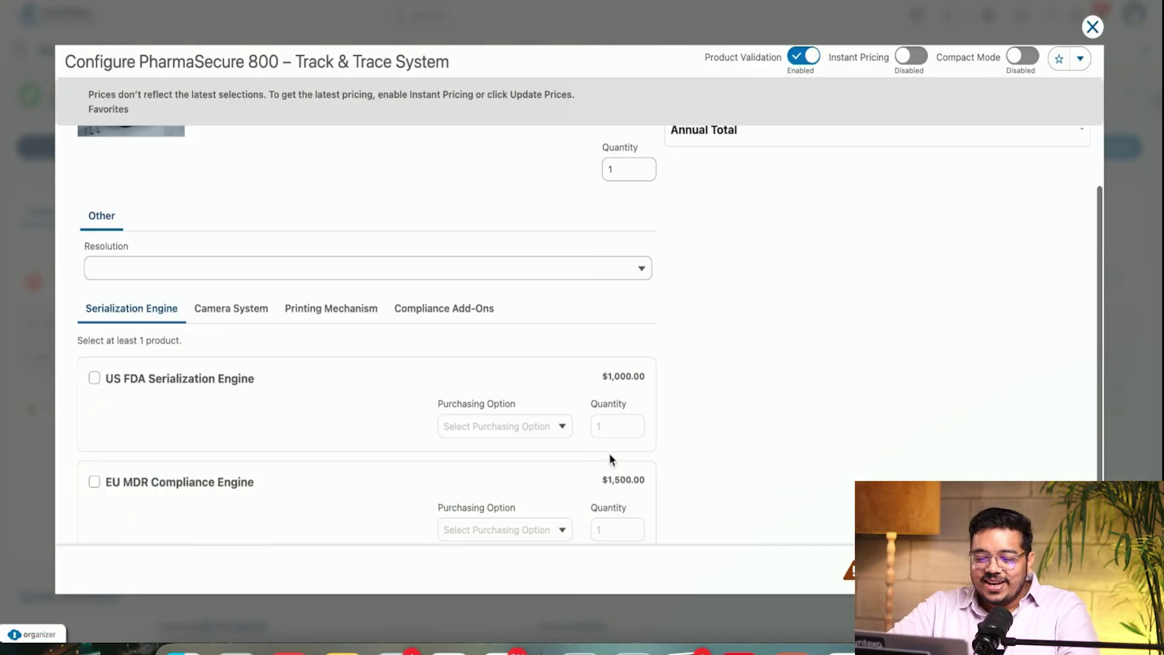
scroll(532, 262, up, 1)
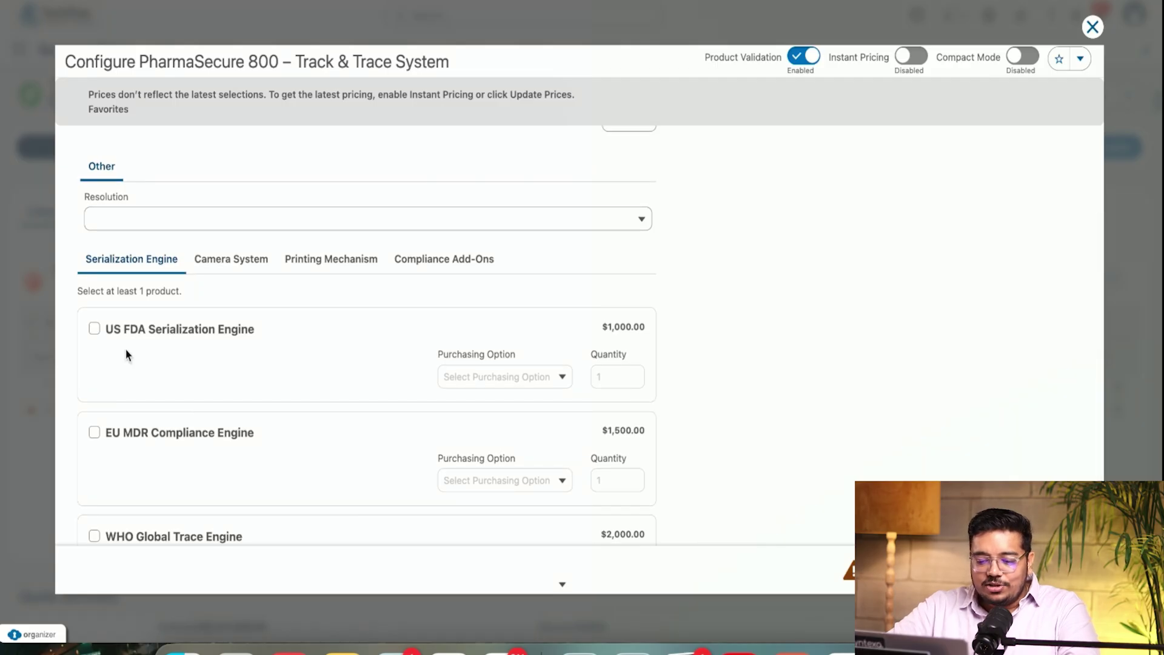
click(95, 329)
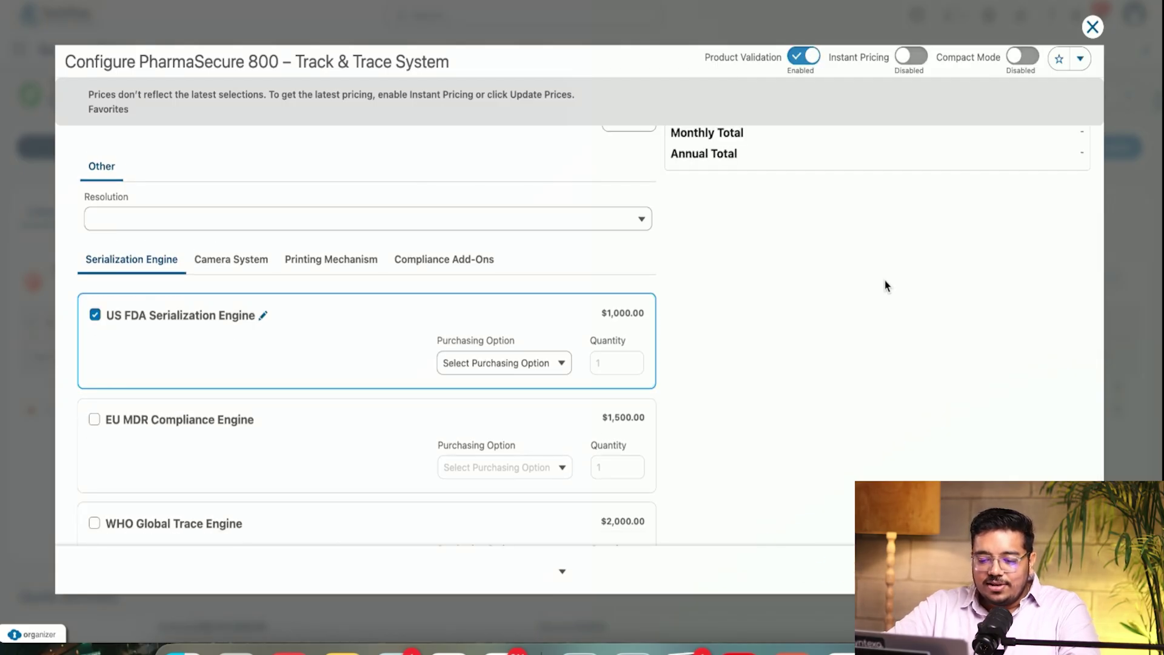
Enable Instant Pricing, set Resolution to 4K, and save the PharmaSecure 800 configuration
click(549, 391)
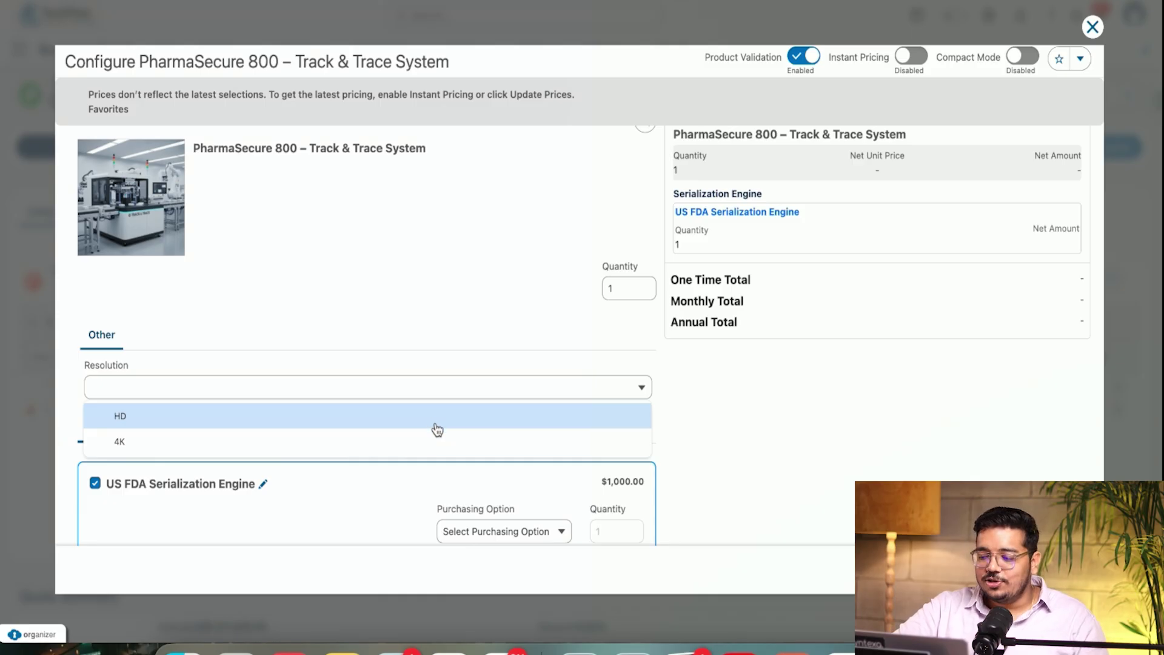
click(912, 57)
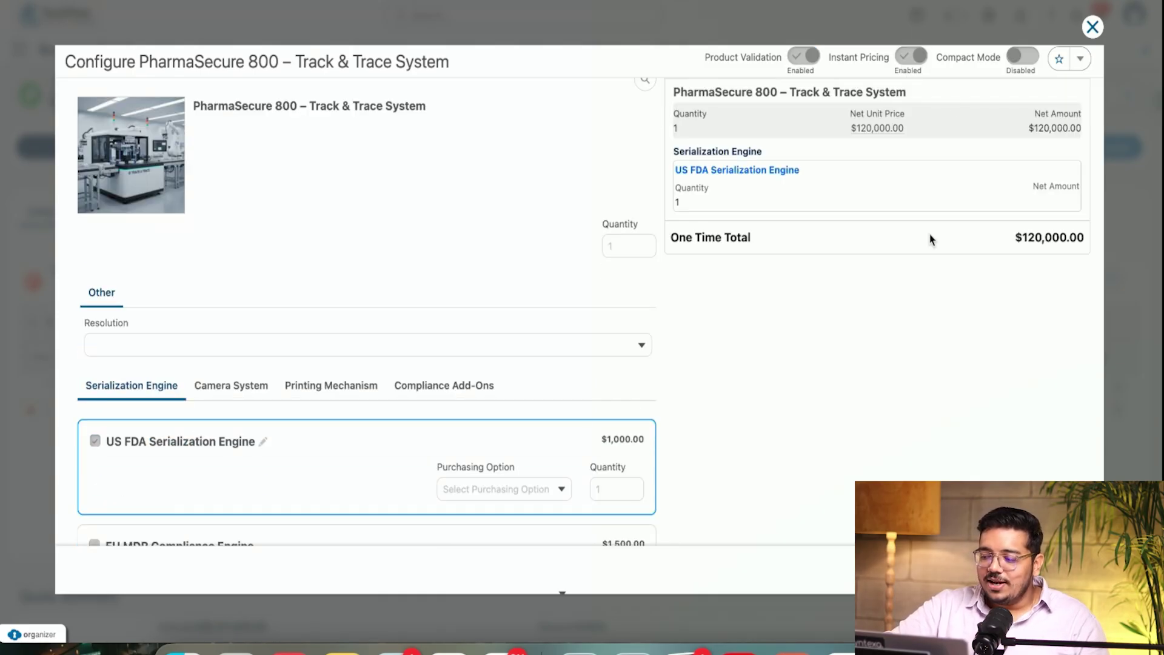
click(177, 351)
click(176, 380)
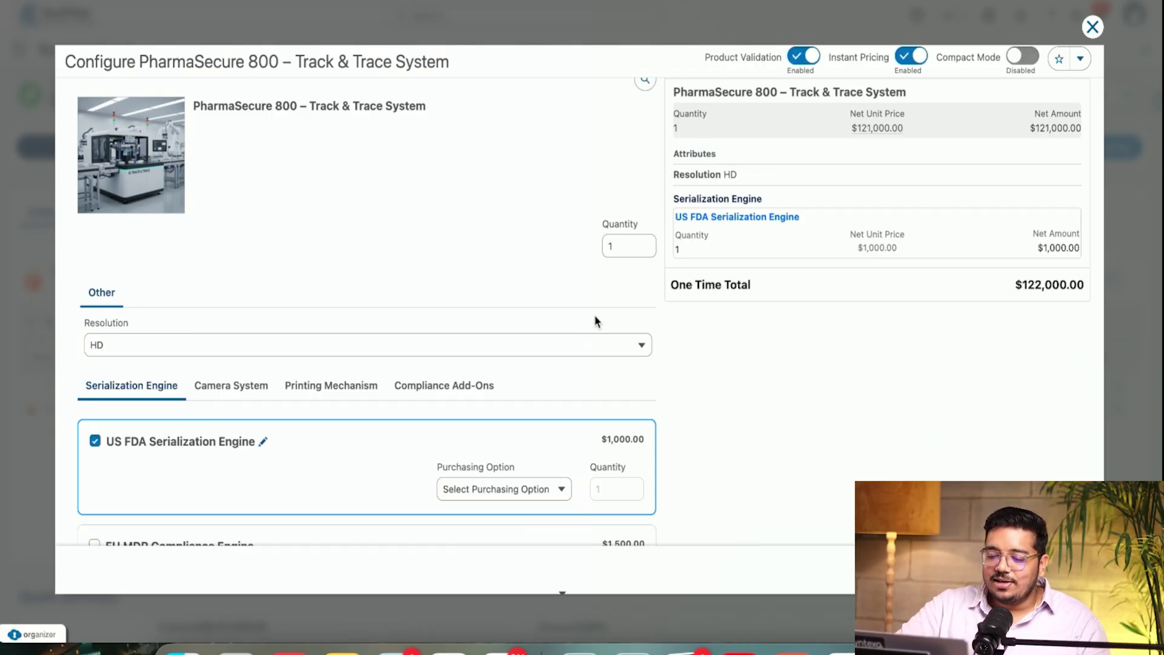
click(485, 347)
click(413, 394)
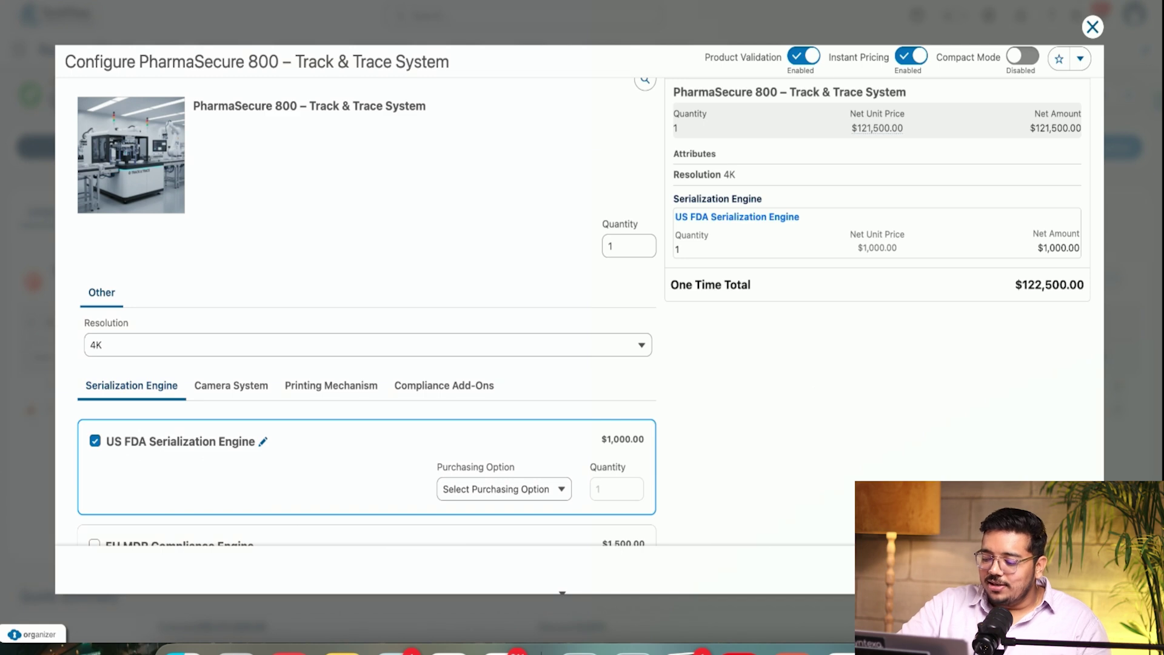
click(1057, 569)
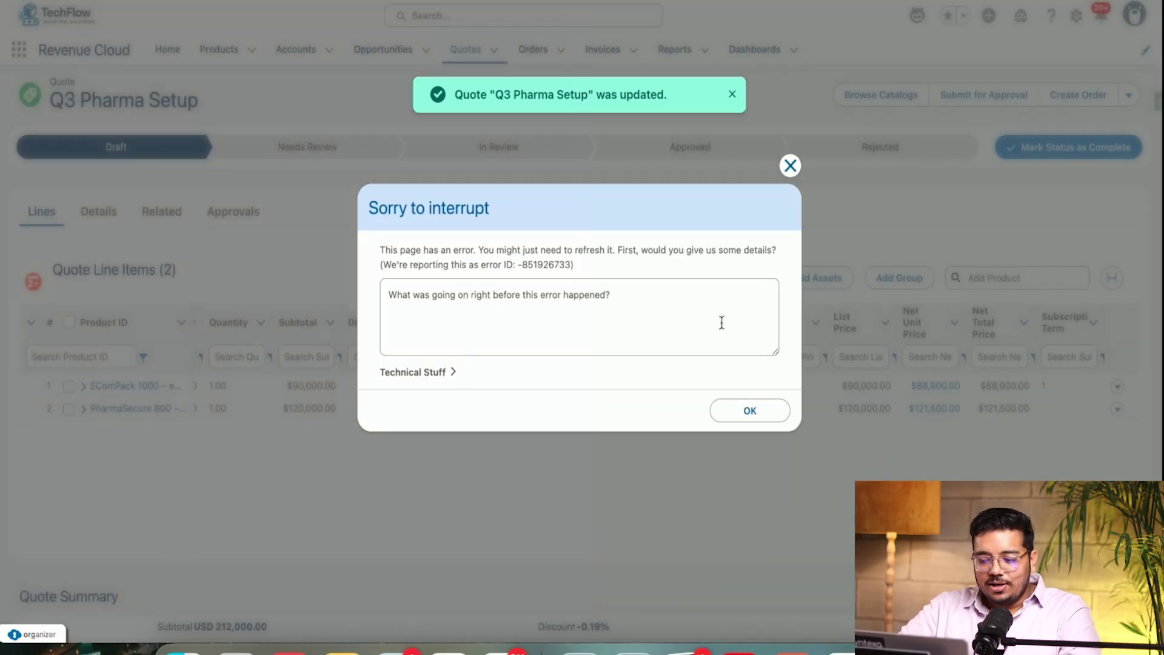
Give the EComPack 1000 line a 20% percentage discount
click(746, 411)
double_click(374, 387)
click(432, 387)
click(442, 437)
click(374, 386)
text(20)
key(Return)
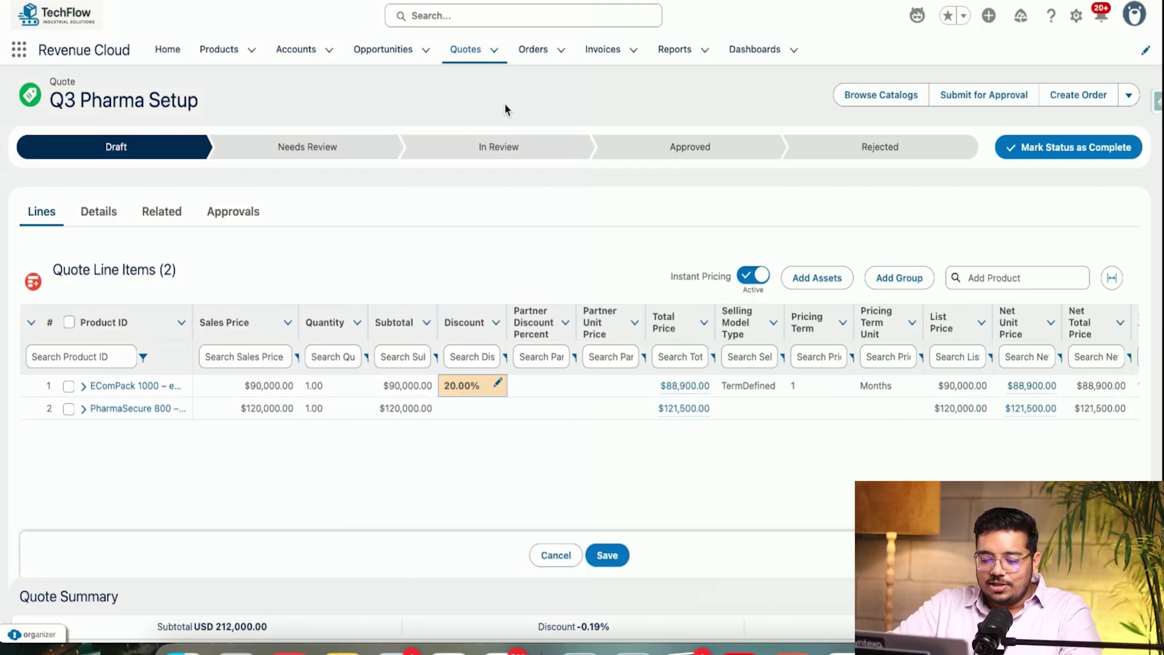
Give the PharmaSecure 800 line a 22% percentage discount
double_click(463, 409)
text(22)
click(536, 410)
click(546, 462)
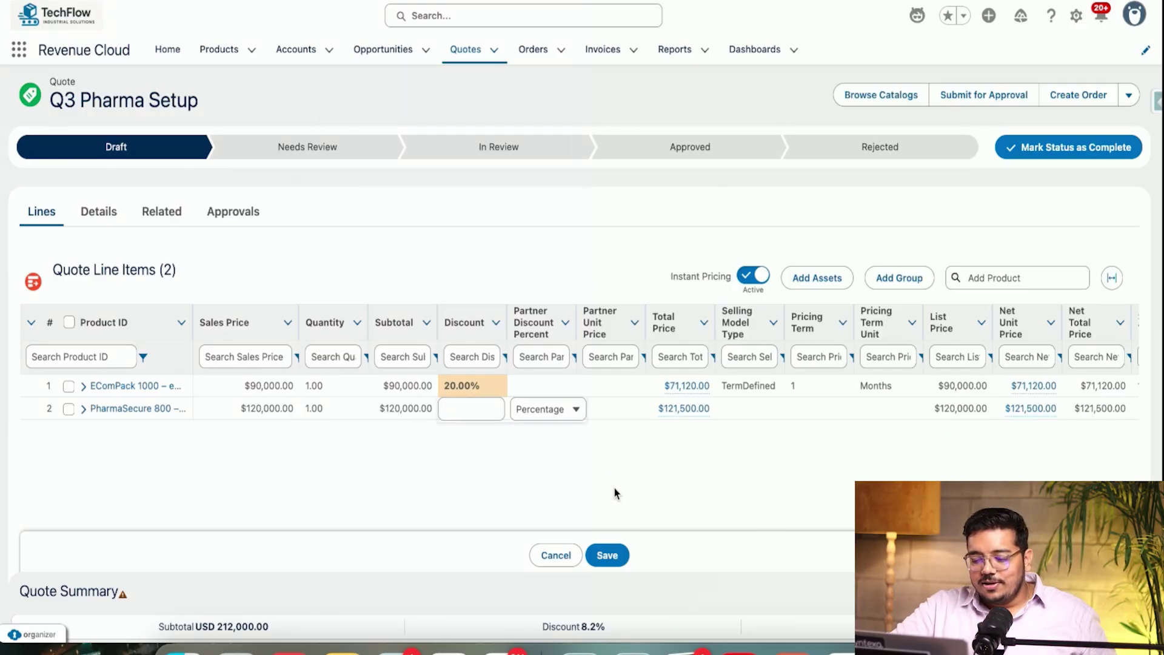
click(491, 407)
text(22)
key(Return)
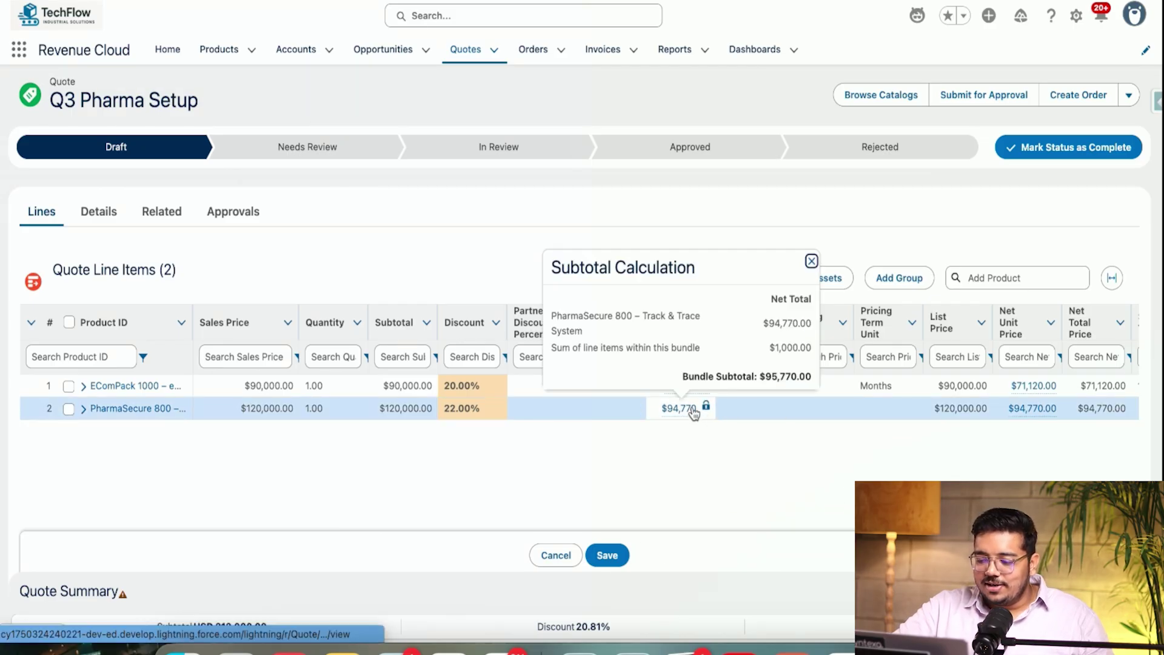
Save the discounted quote lines and dismiss the error message
click(607, 554)
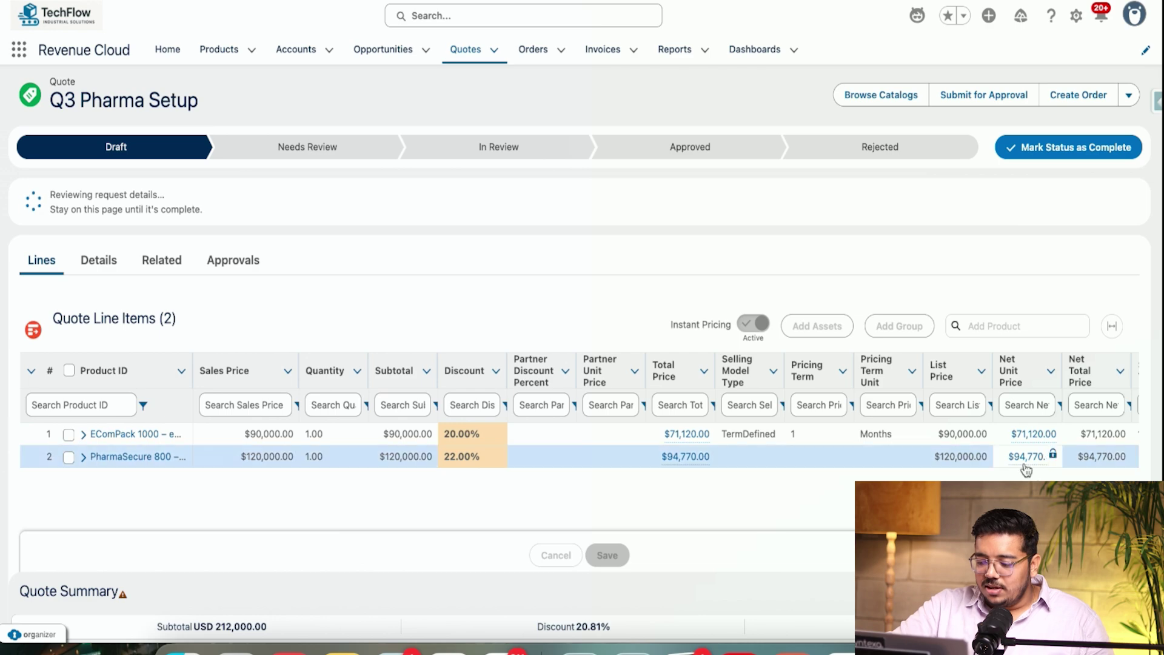
mouse_move(1025, 464)
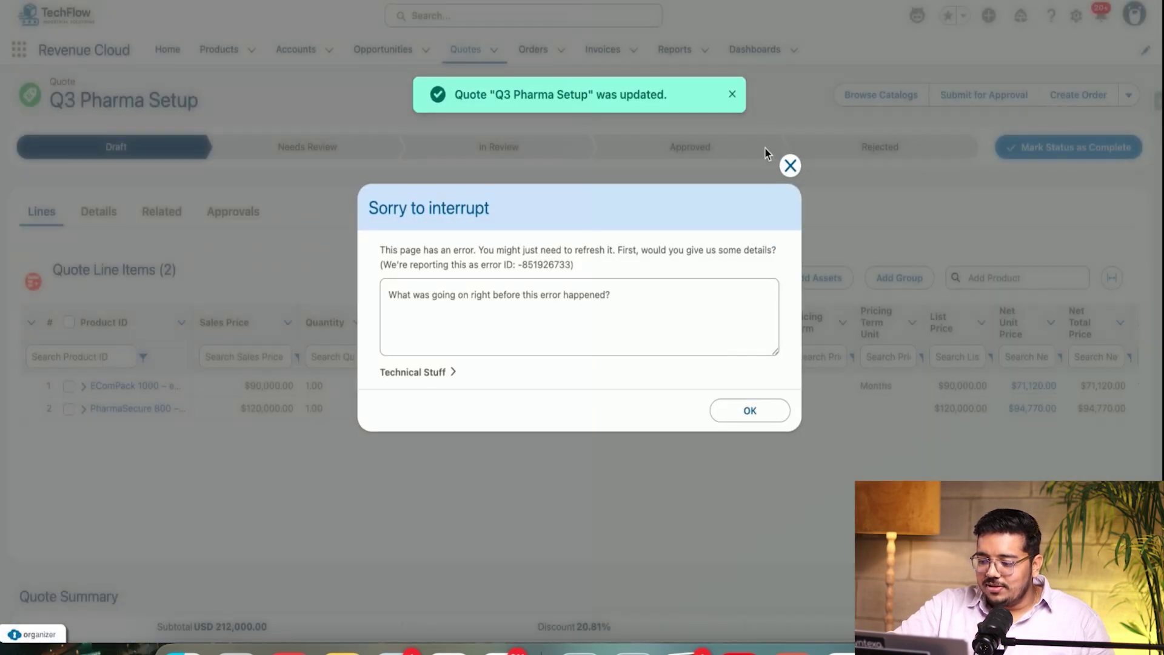
click(790, 165)
mouse_move(1037, 419)
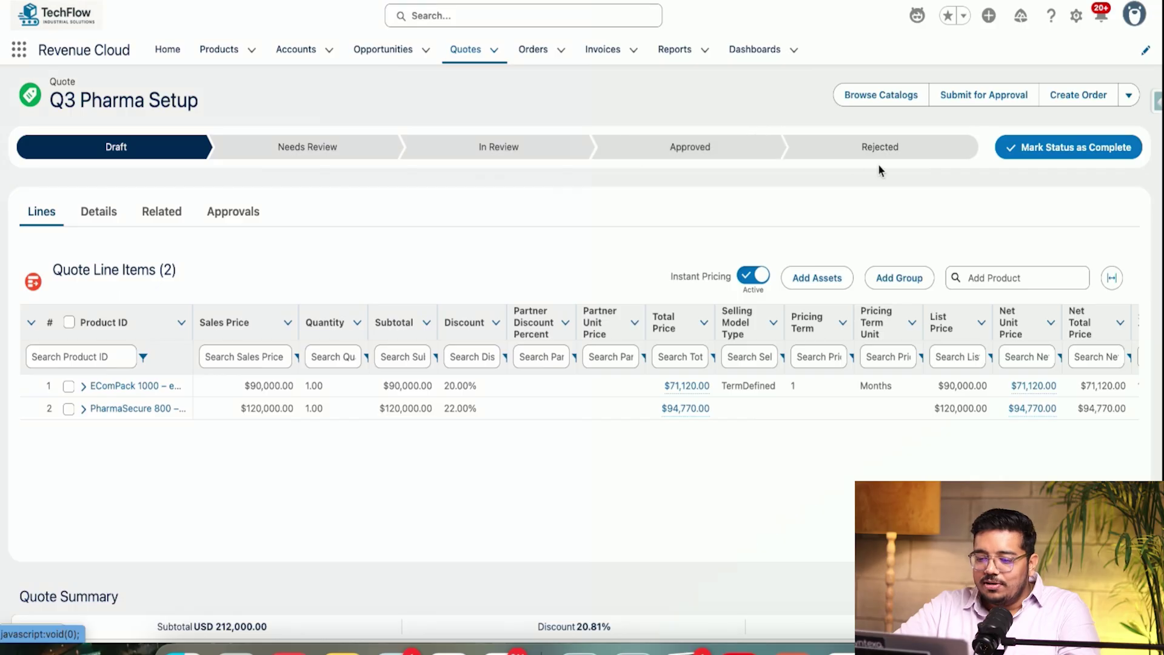
Submit Q3 Pharma Setup for approval, dismiss the errors, and mark Approved as current status
click(996, 102)
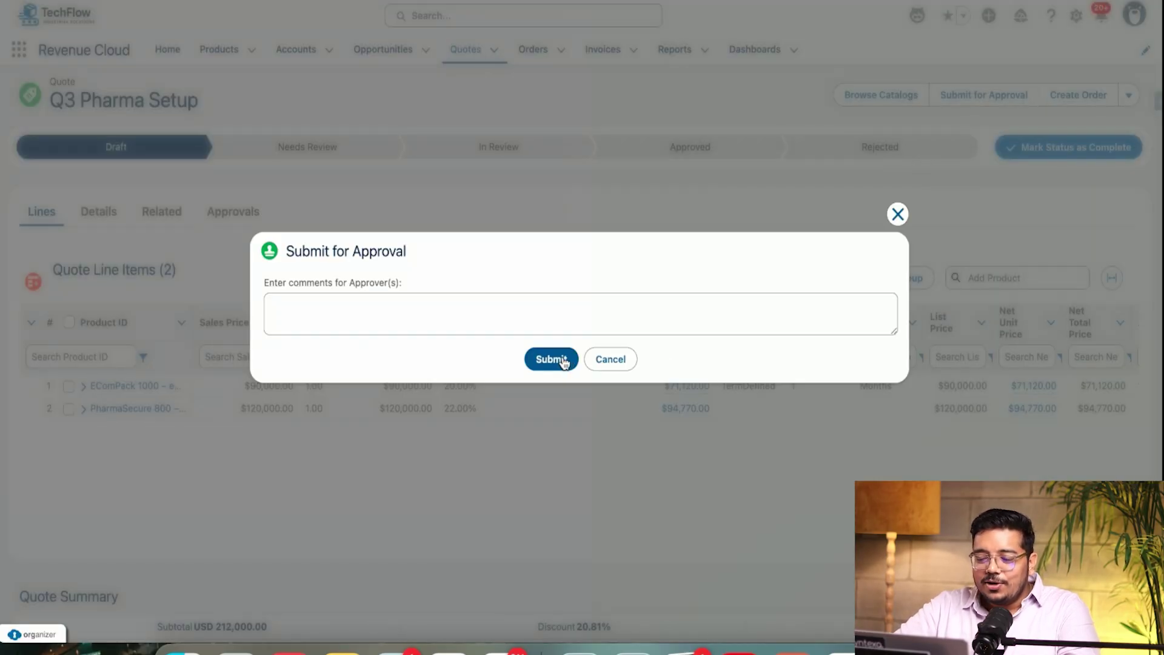
click(563, 361)
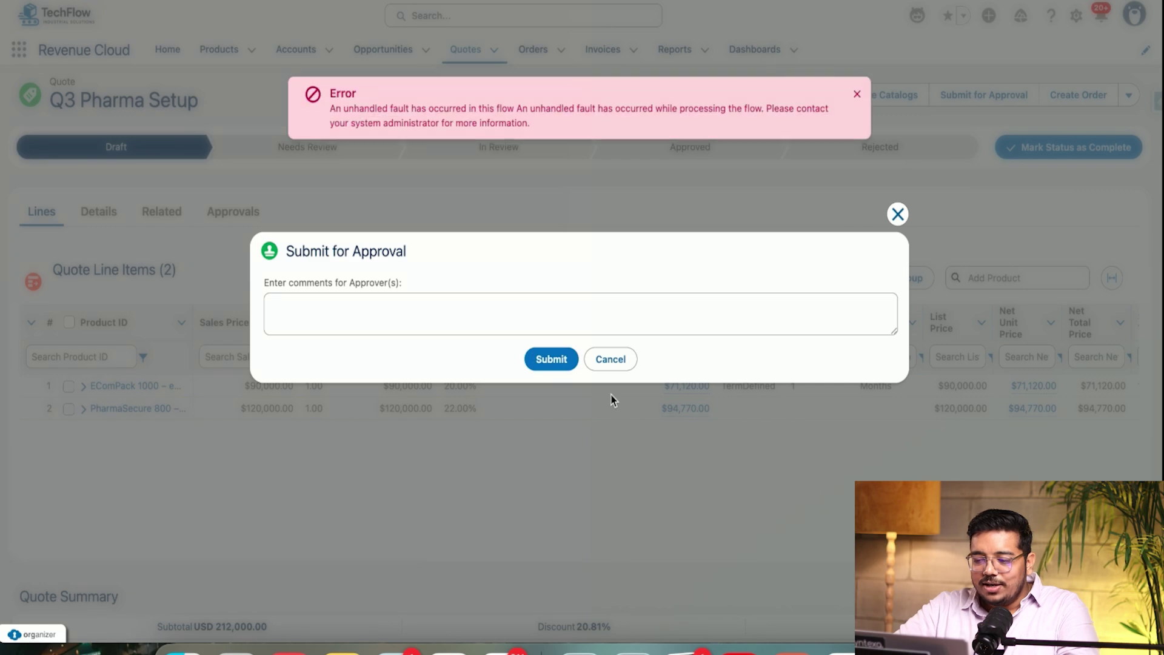
click(898, 216)
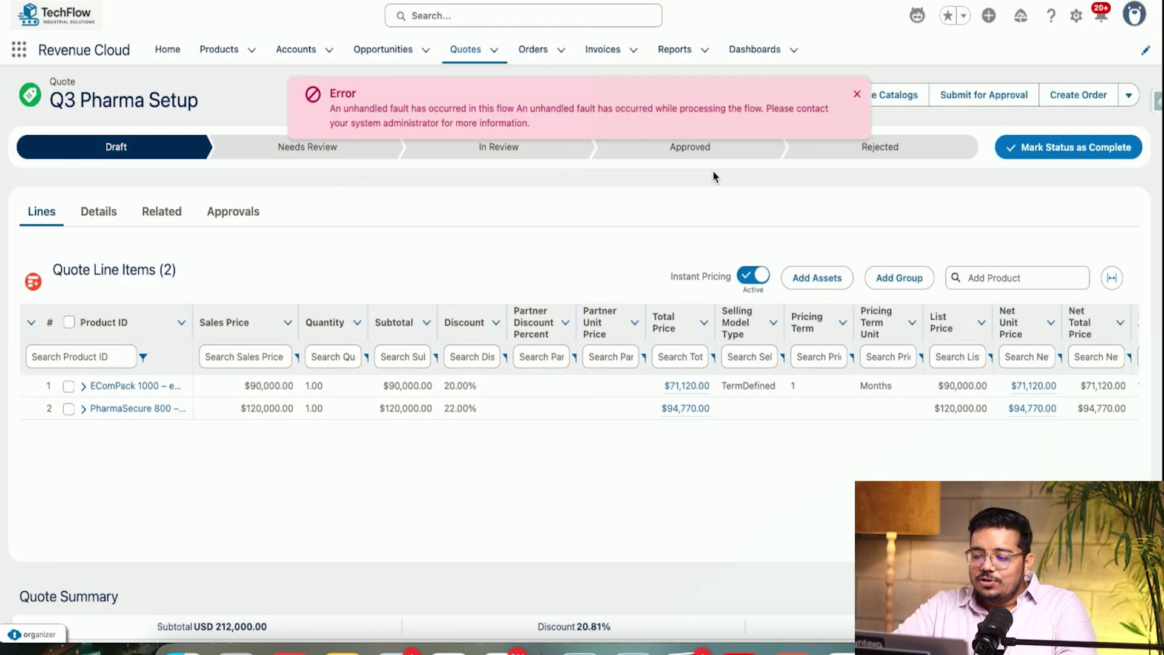
click(857, 94)
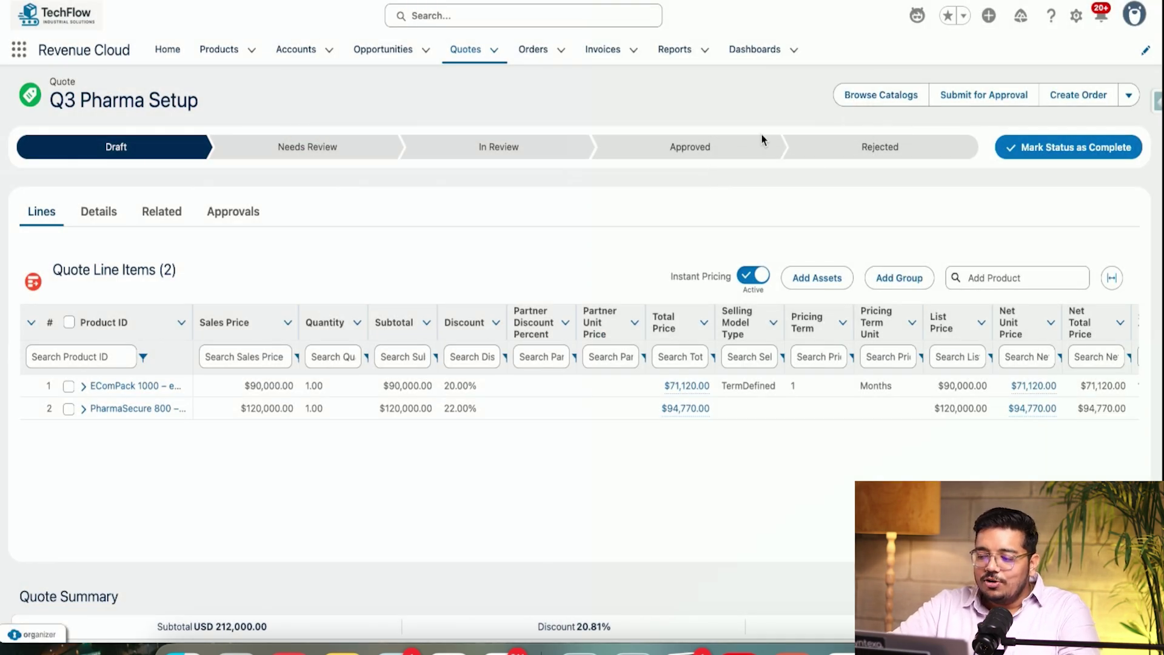
click(704, 152)
click(1036, 159)
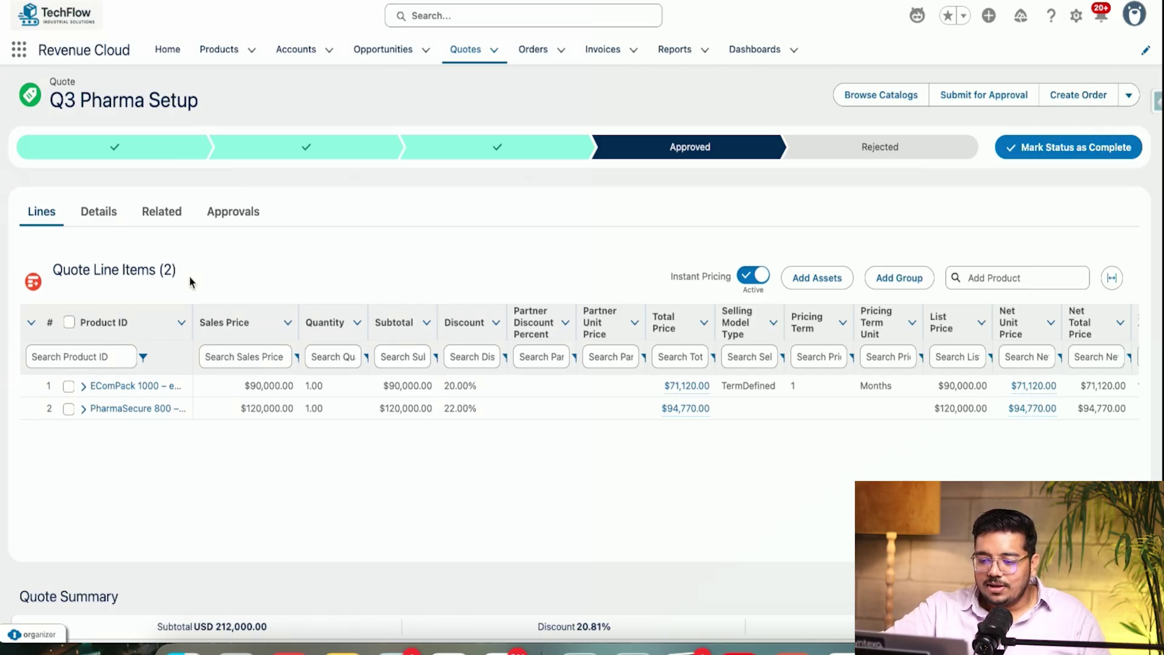
Open order 00000160 from the quote's related records and mark Activated as its current status
click(150, 219)
scroll(252, 477, down, 10)
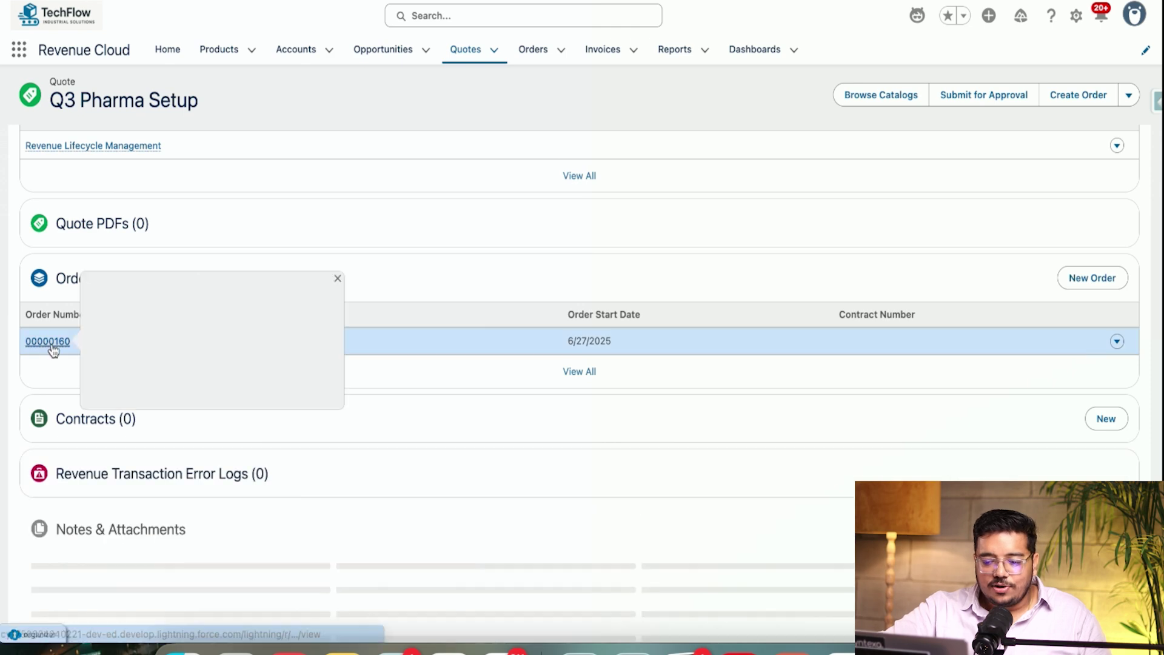
click(47, 341)
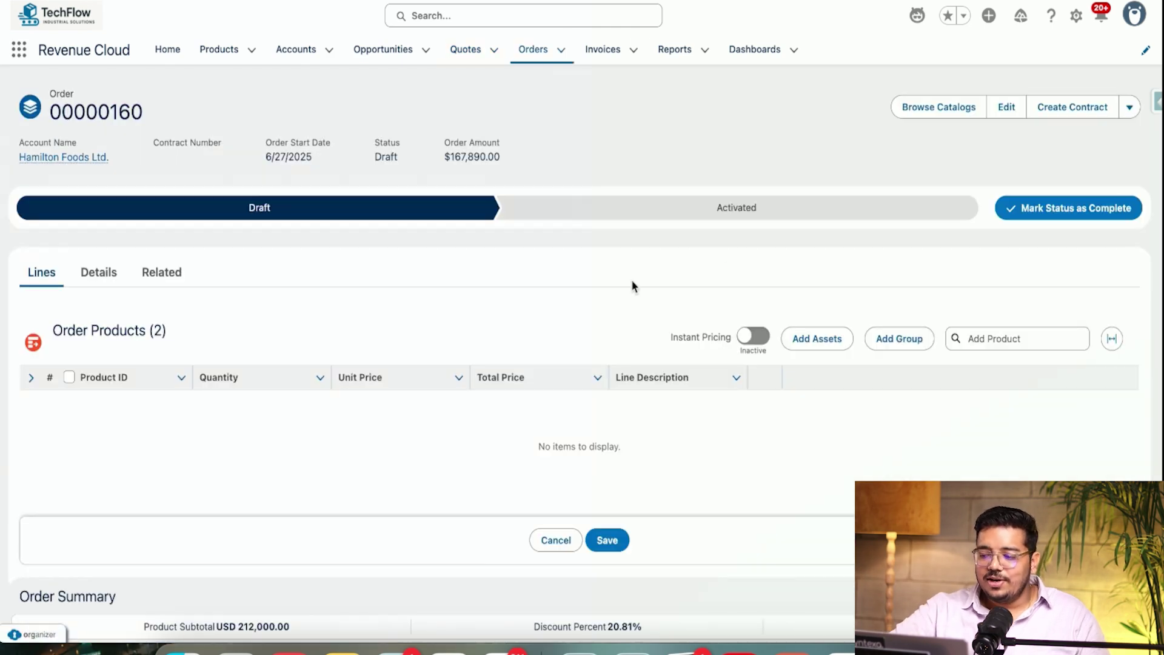
click(875, 209)
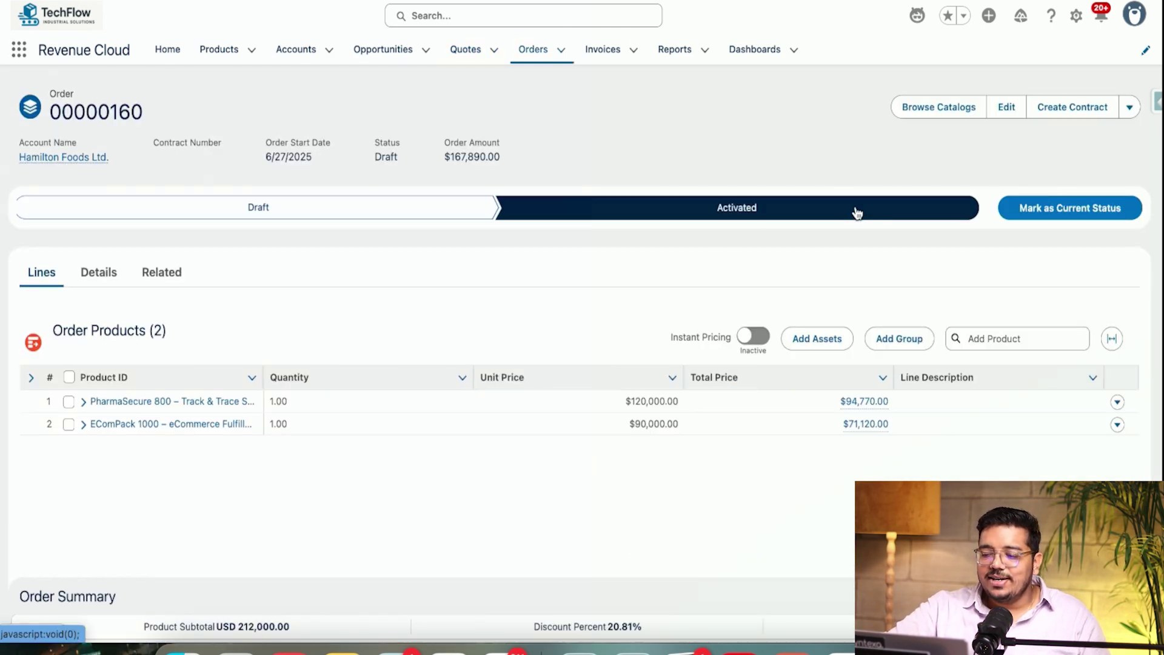
click(1062, 208)
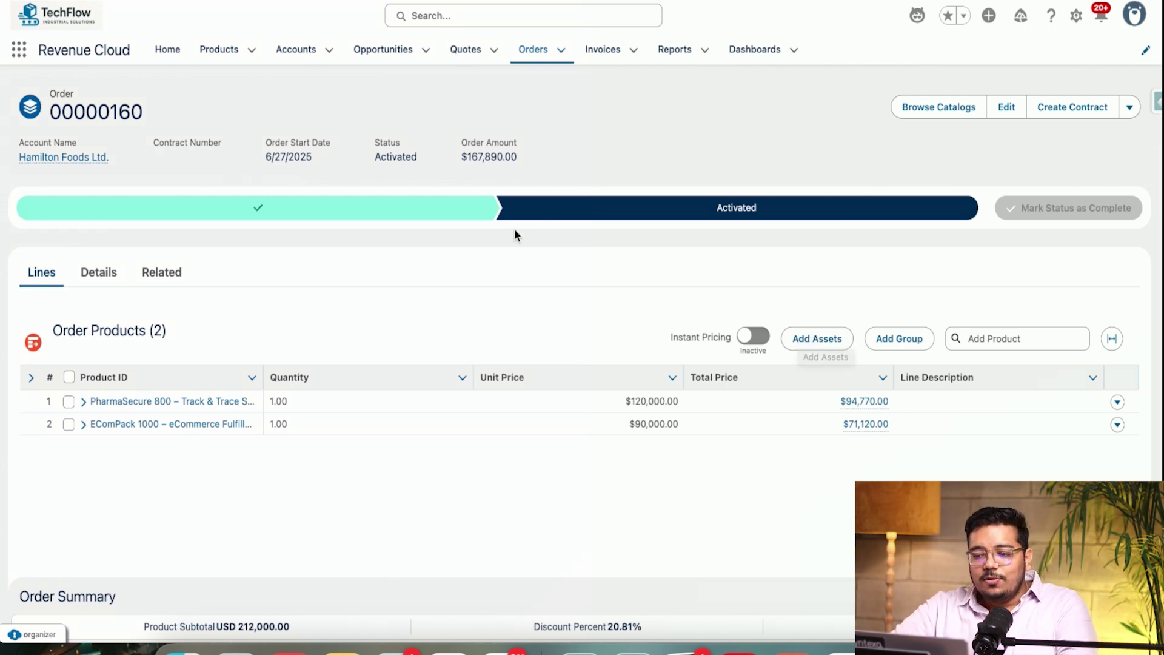
From the customer account's Assets tab, view the EComPack 1000 – eCommerce Fulfillment Line asset record
click(313, 54)
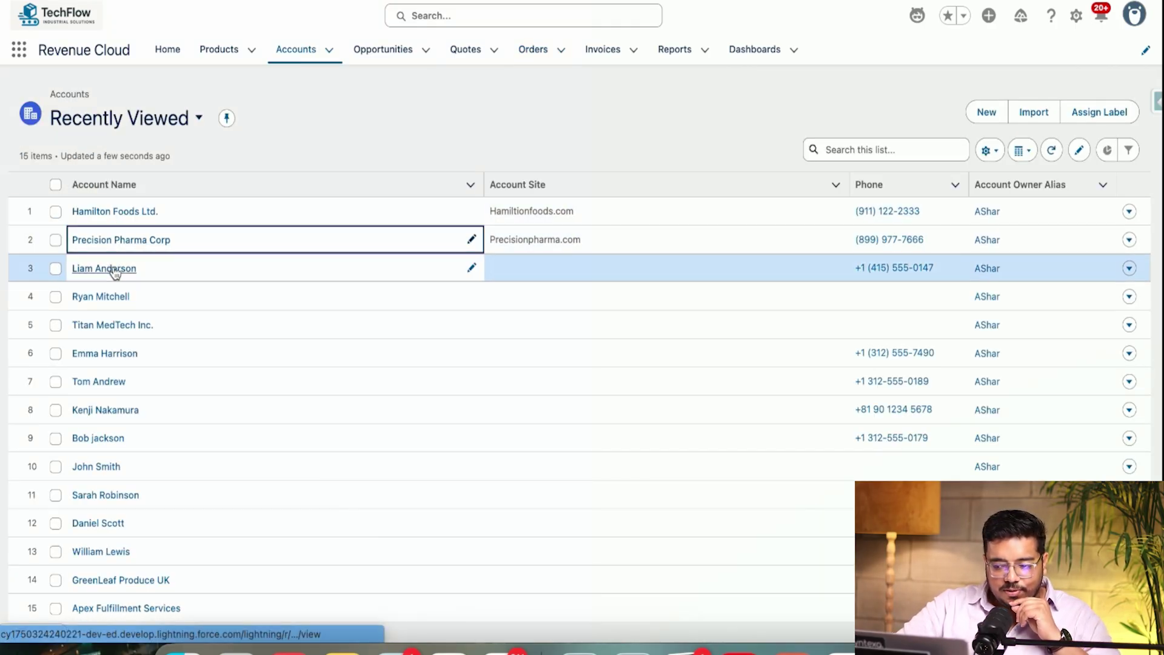
click(115, 271)
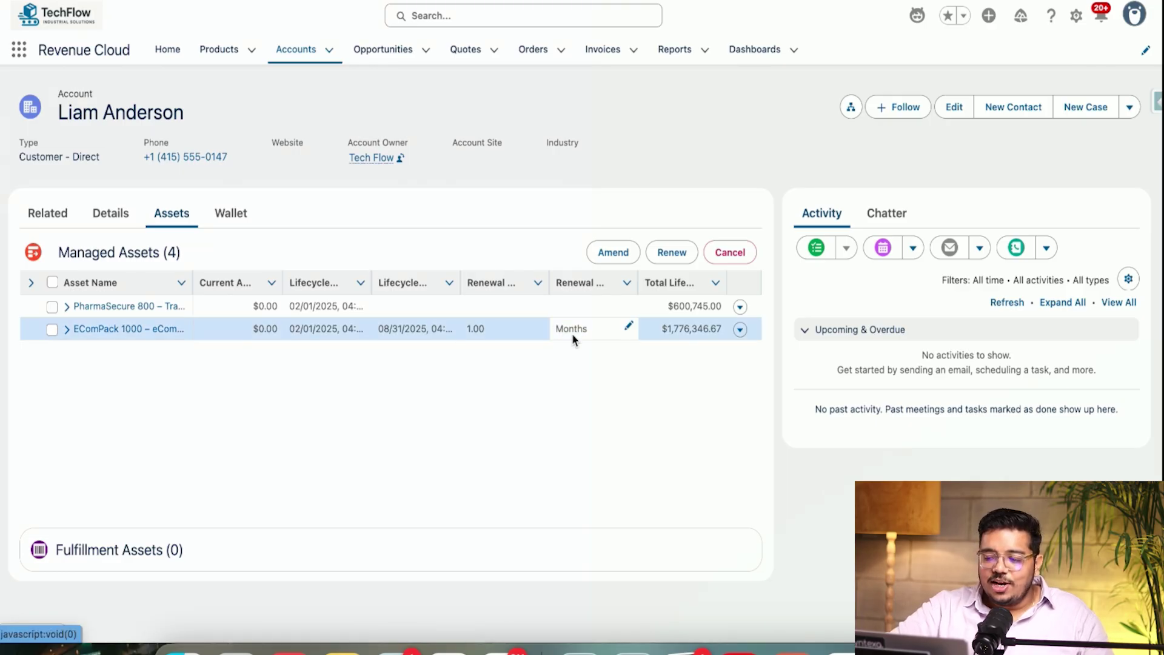
click(122, 333)
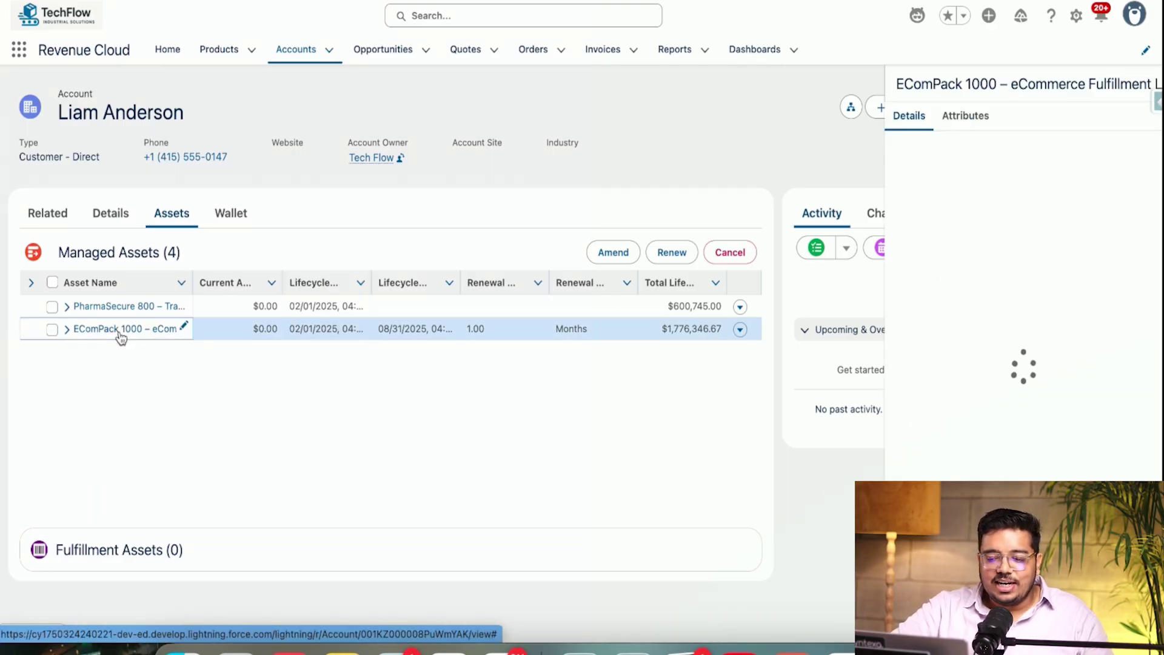
click(739, 329)
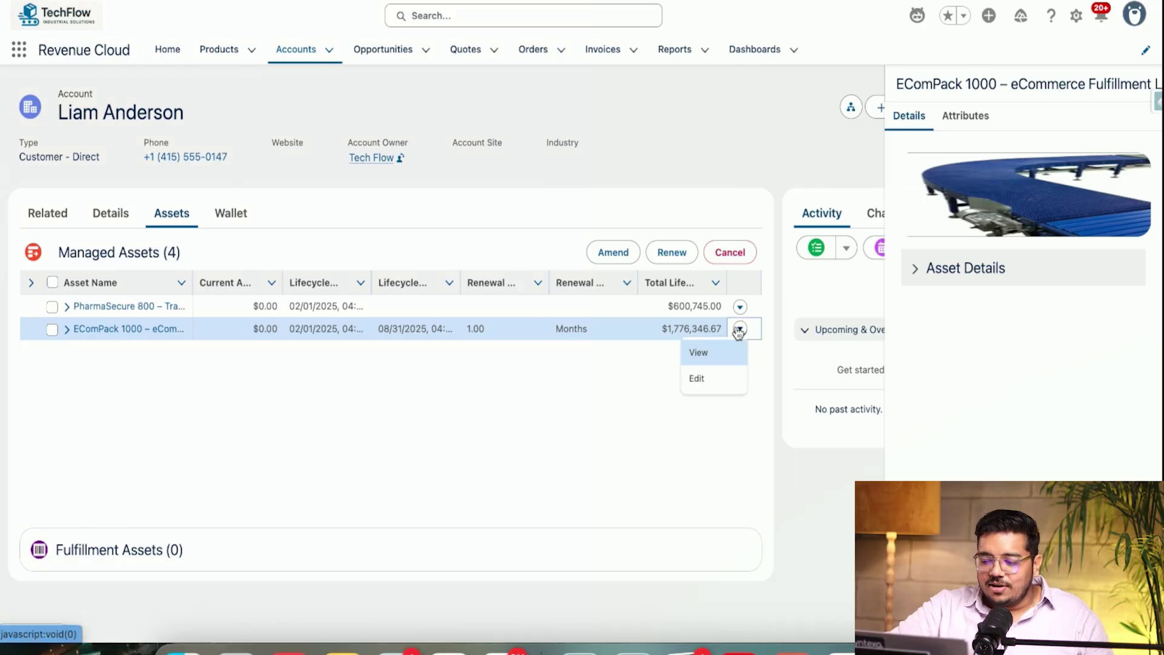
click(701, 354)
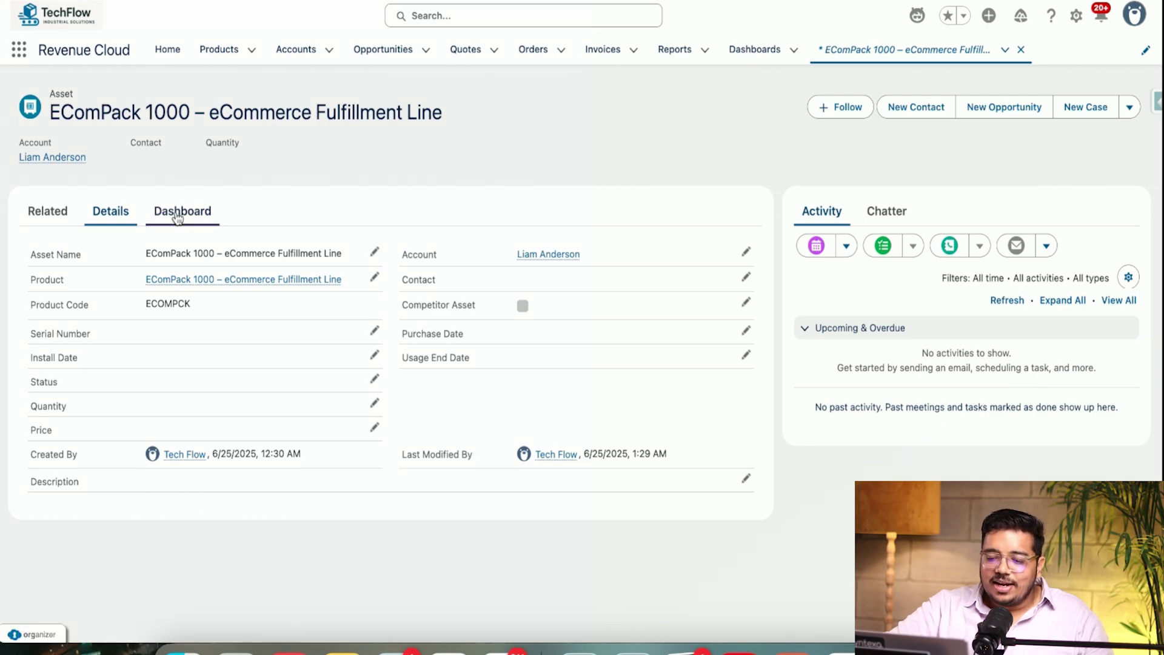
Show the EComPack 1000 dashboard and read its quantity (3.00) and recurring revenue ($269,700.00) charts
click(177, 216)
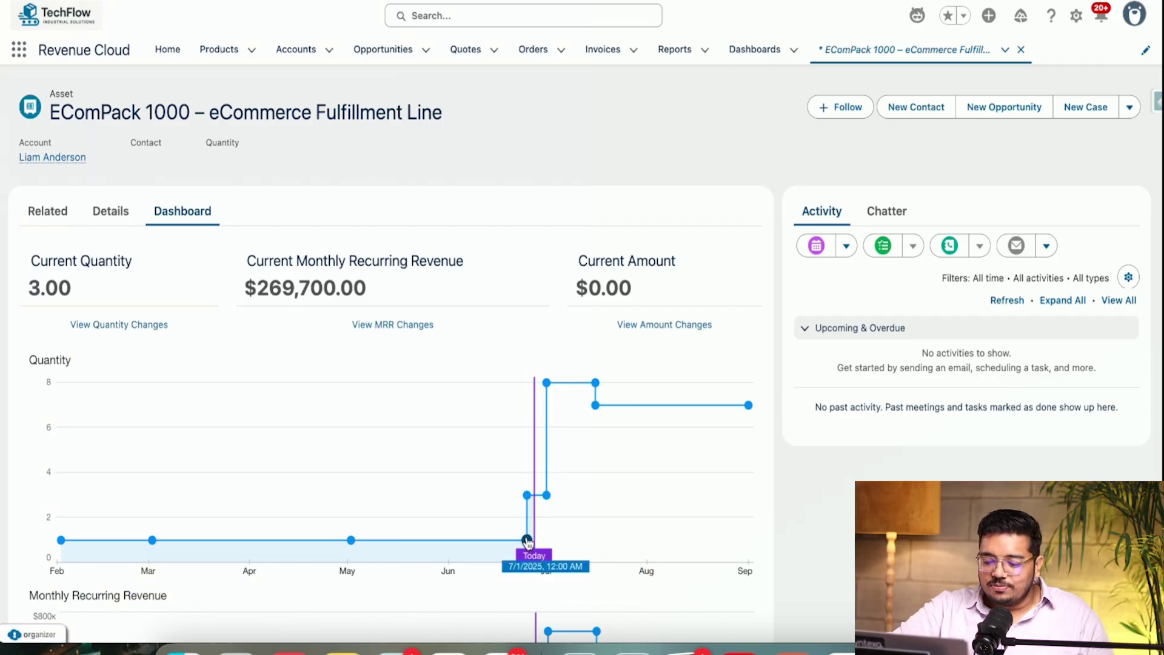
mouse_move(527, 499)
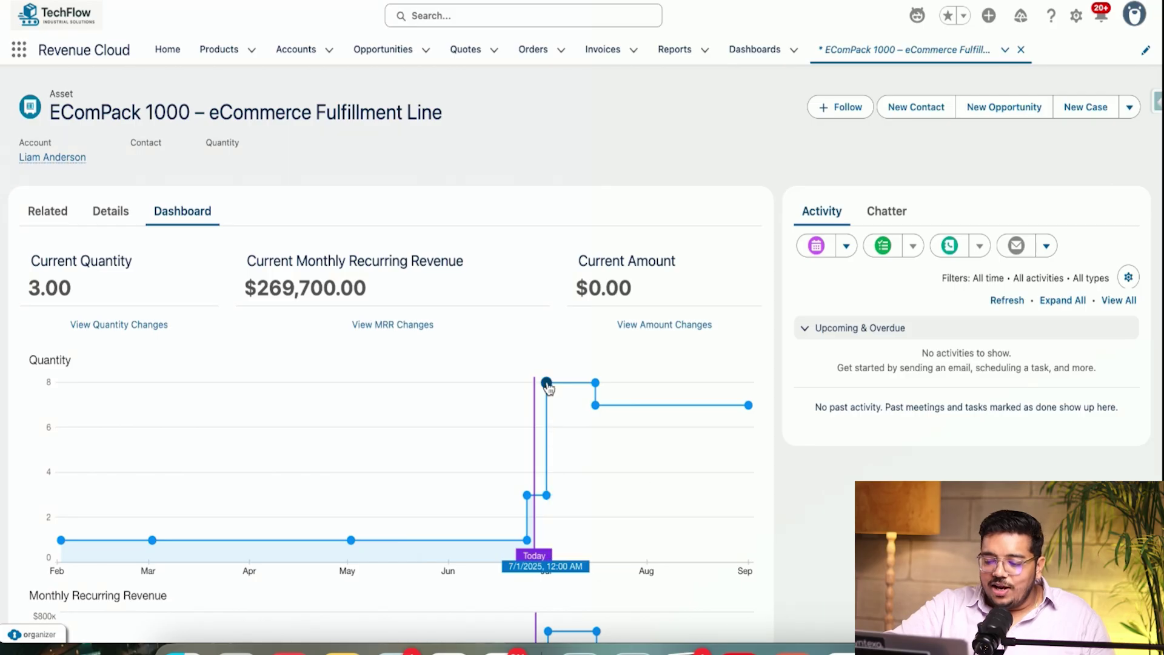
mouse_move(547, 383)
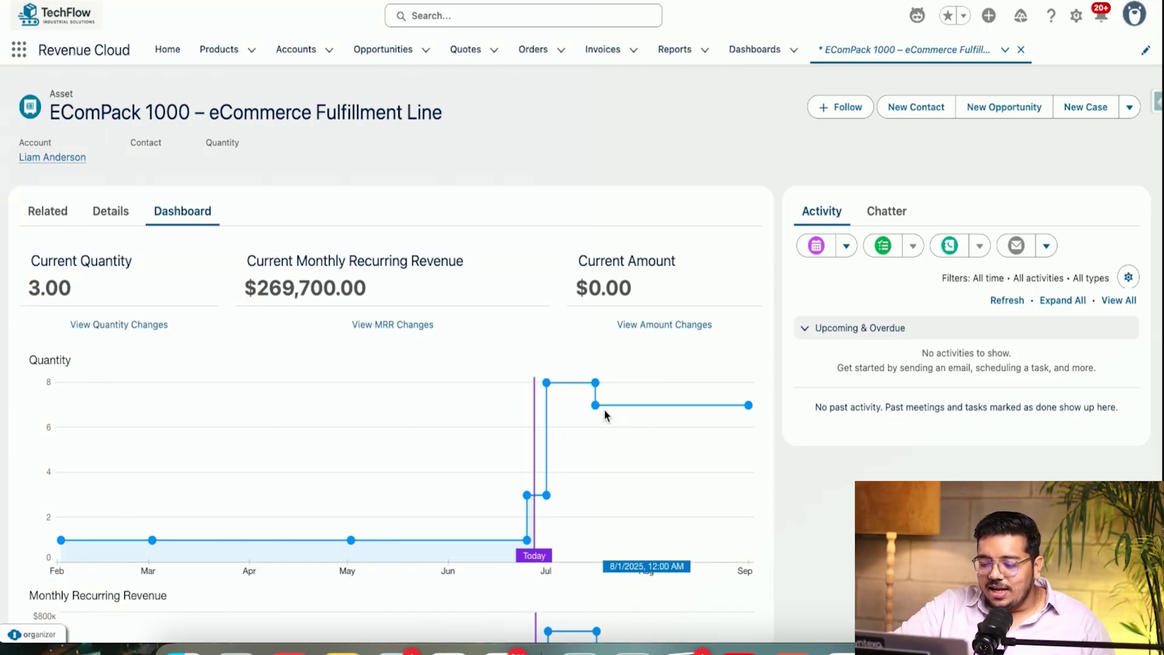
mouse_move(596, 407)
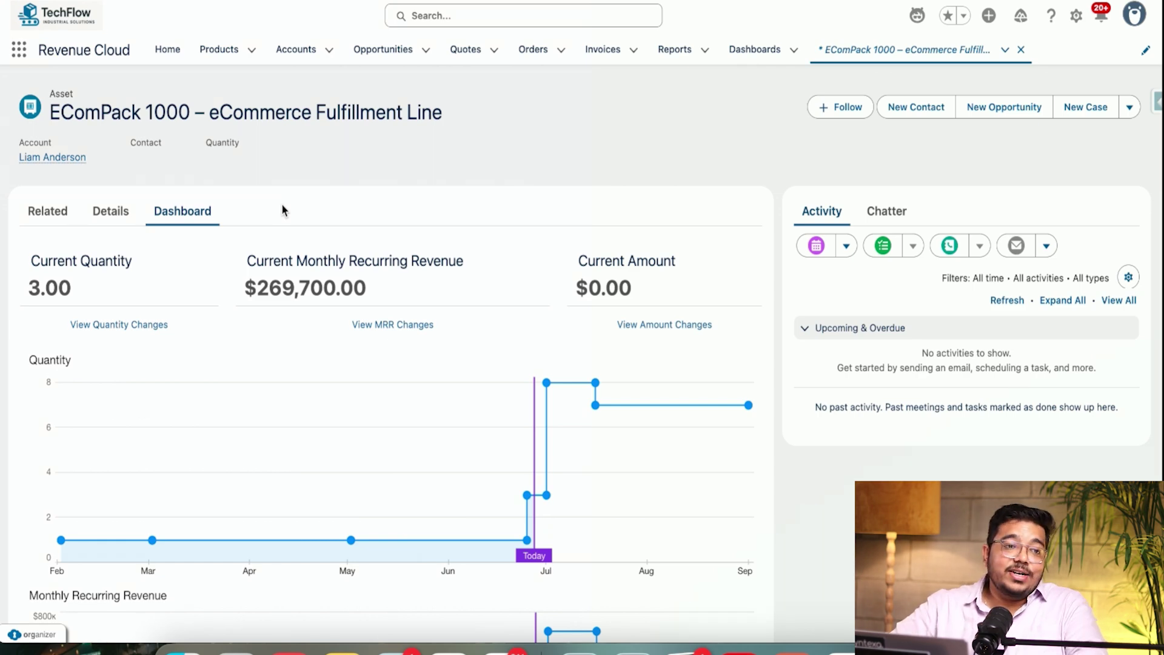
Switch to the Billing app via an App Launcher search for 'bil' and scroll its Operations Console
click(28, 55)
text(bil)
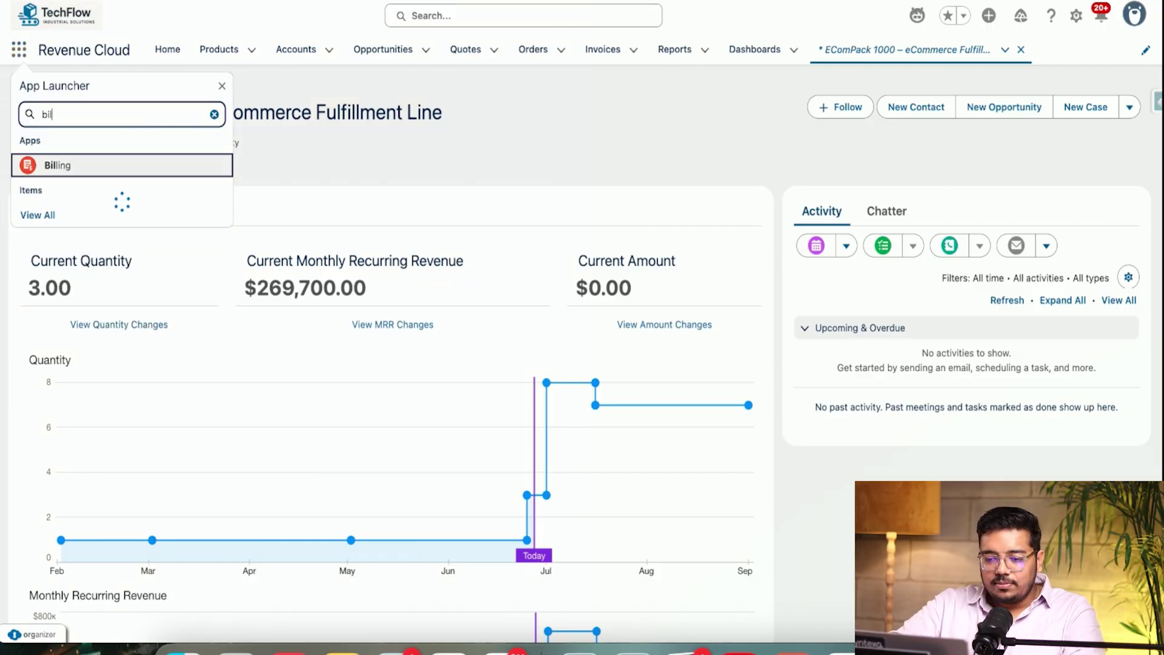
click(83, 166)
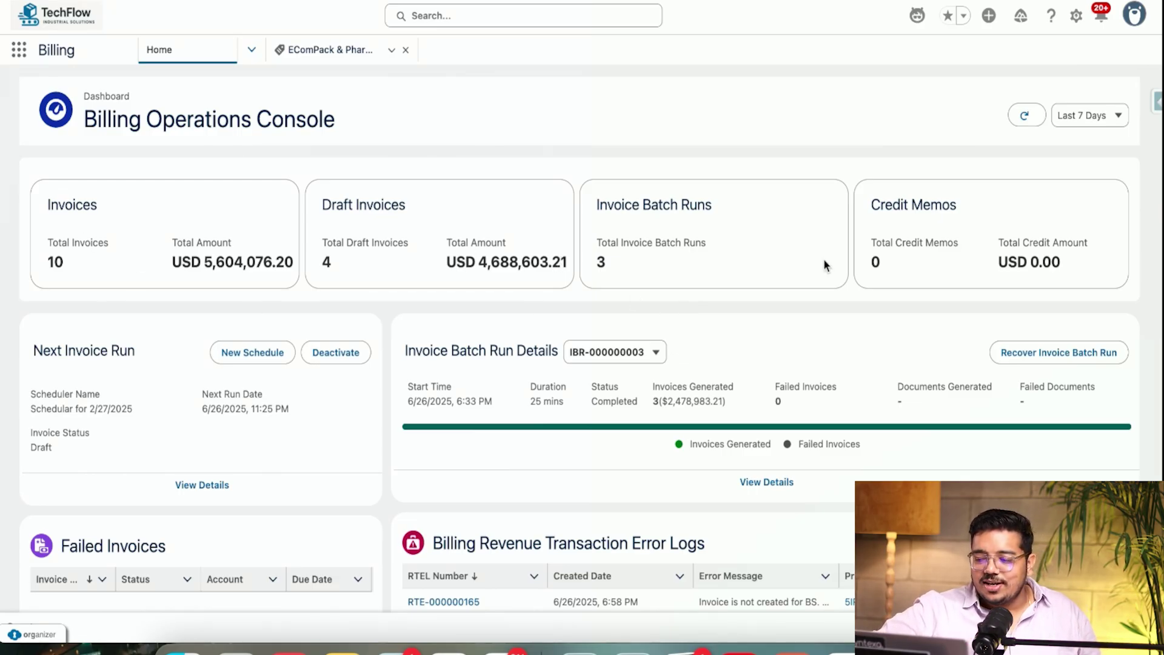
scroll(824, 265, down, 5)
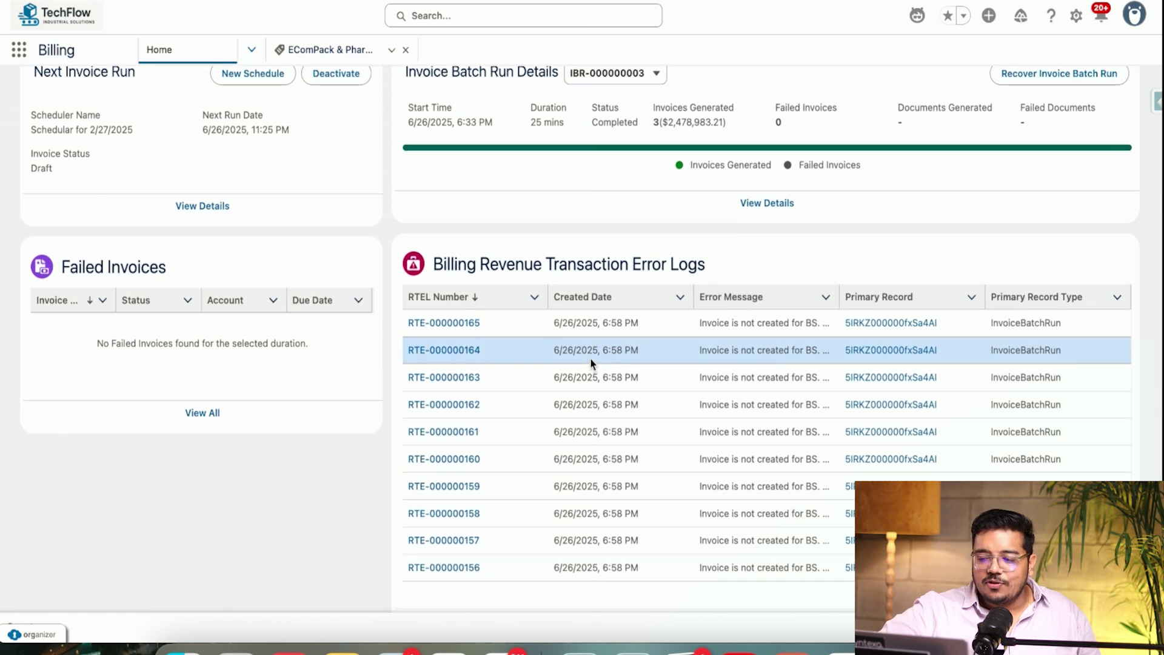
scroll(516, 191, up, 5)
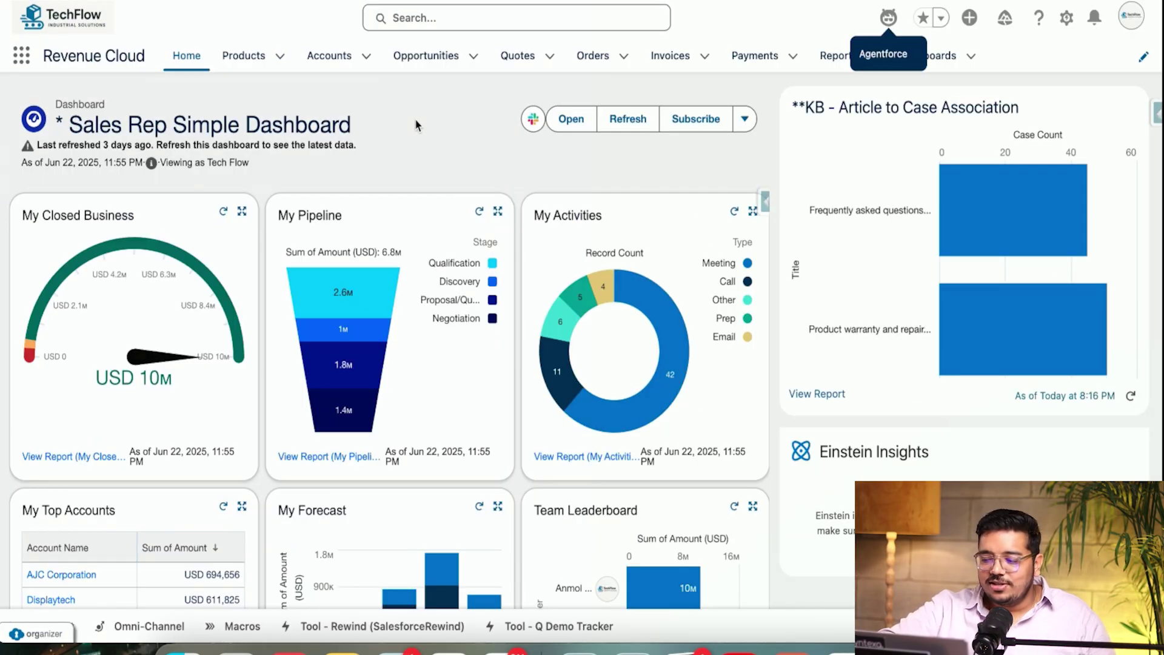
Open Everpure Packaging Ltd.'s Printing & Sealing Setup - Everpure - 2025 opportunity with Agentforce chat open
click(326, 57)
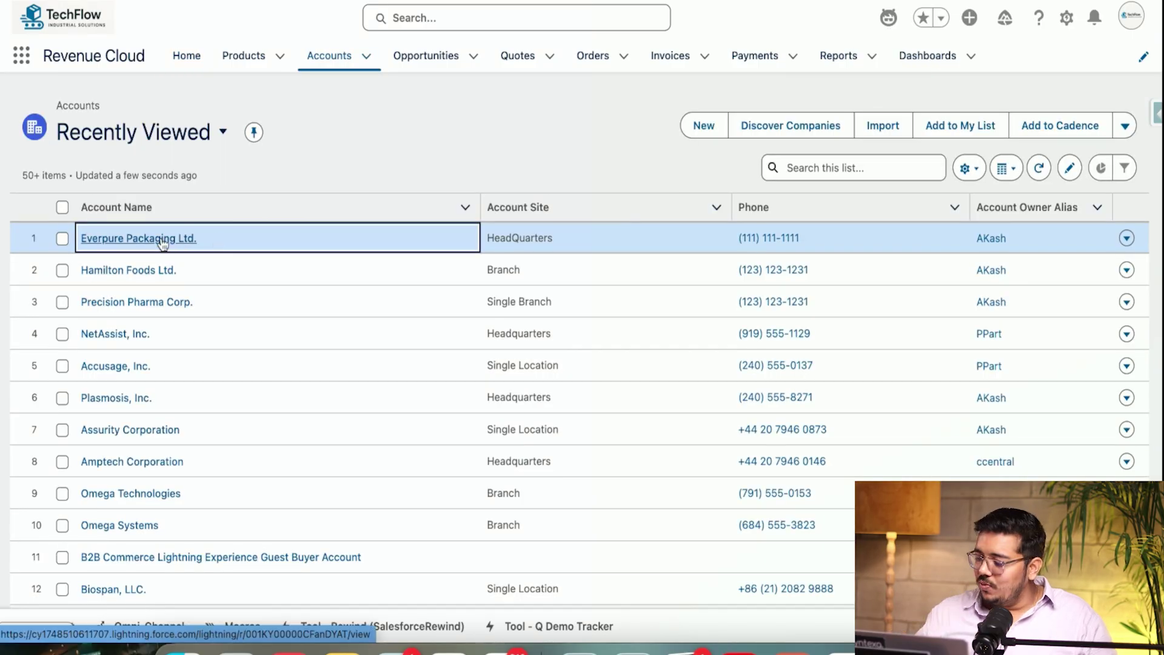
click(163, 240)
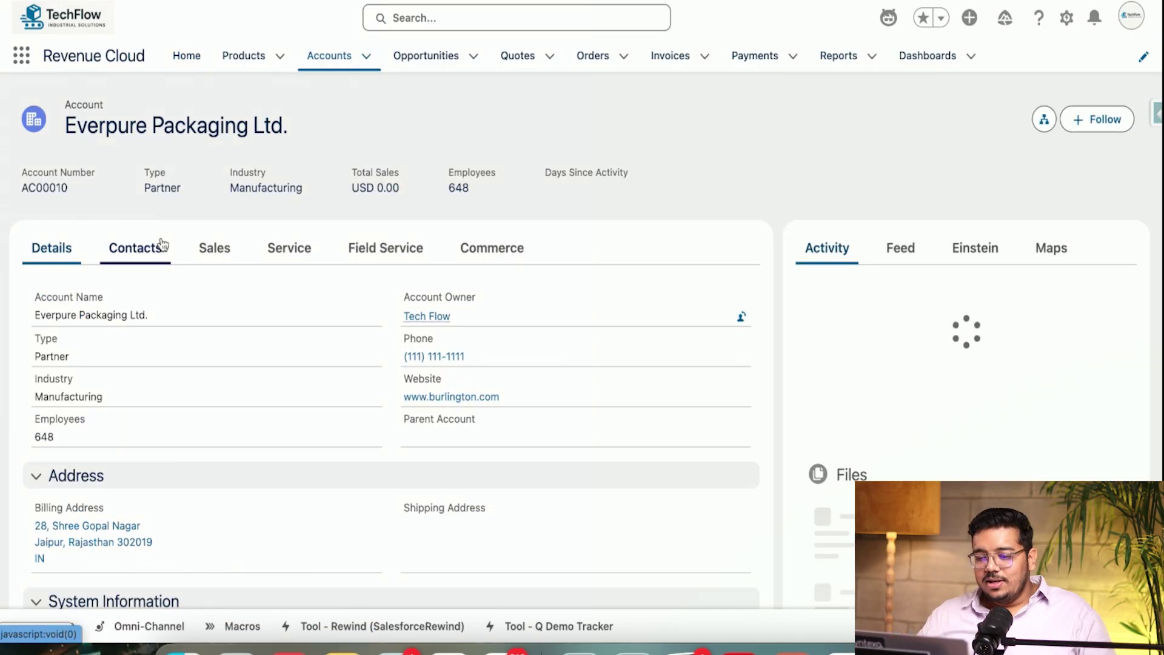
click(217, 251)
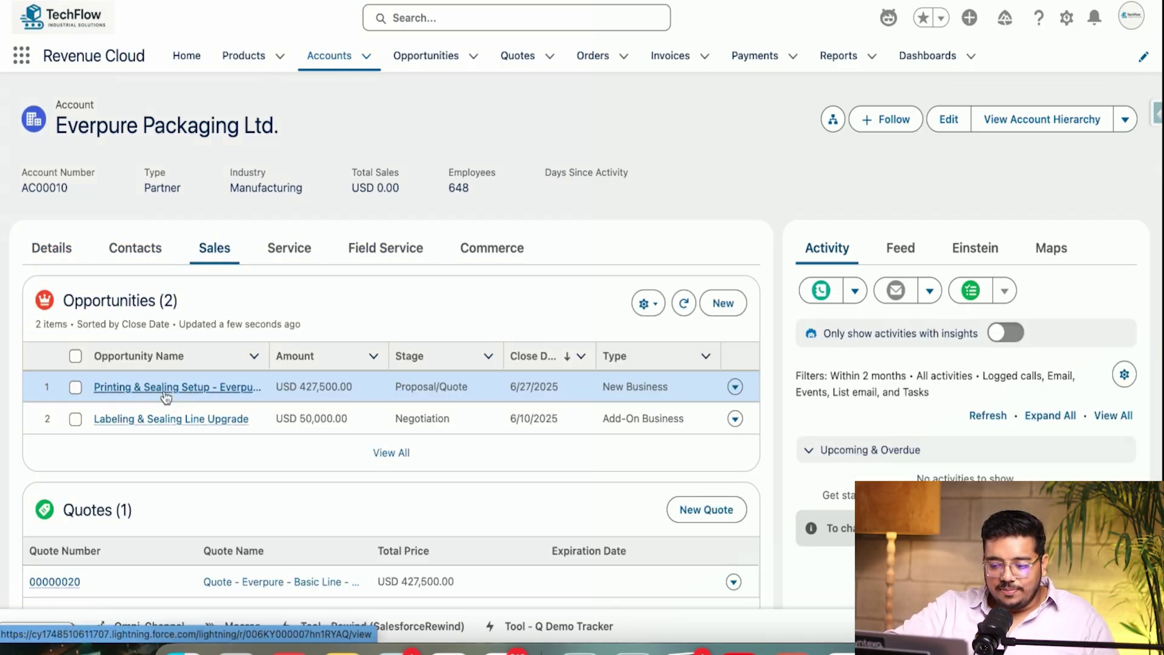
click(164, 395)
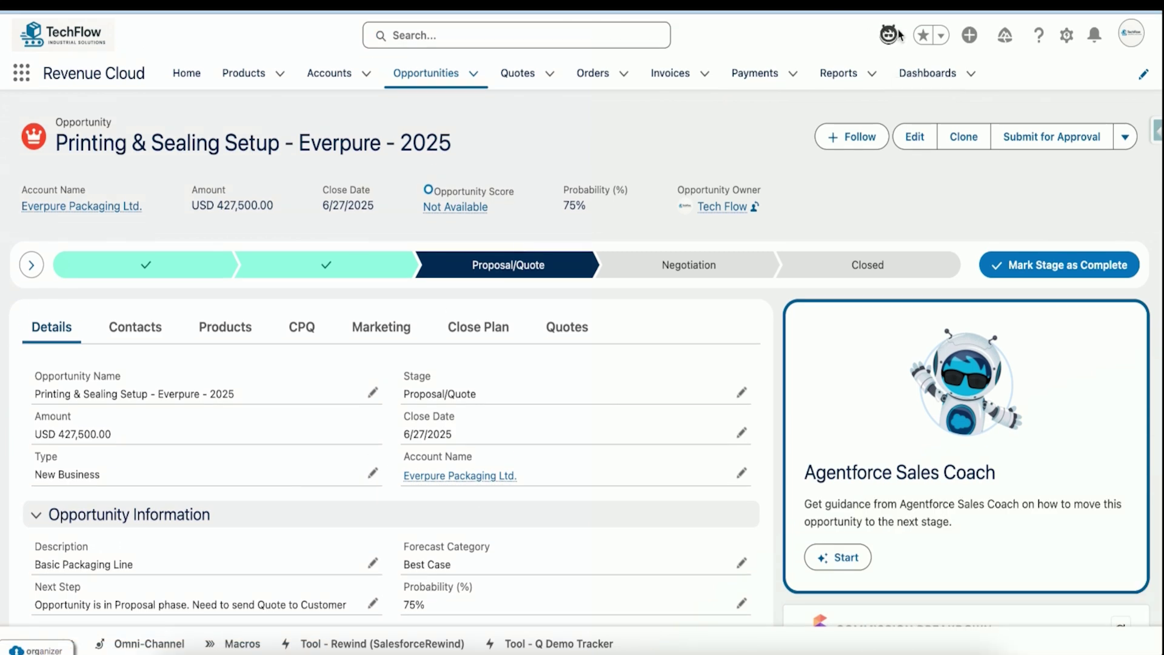
click(891, 37)
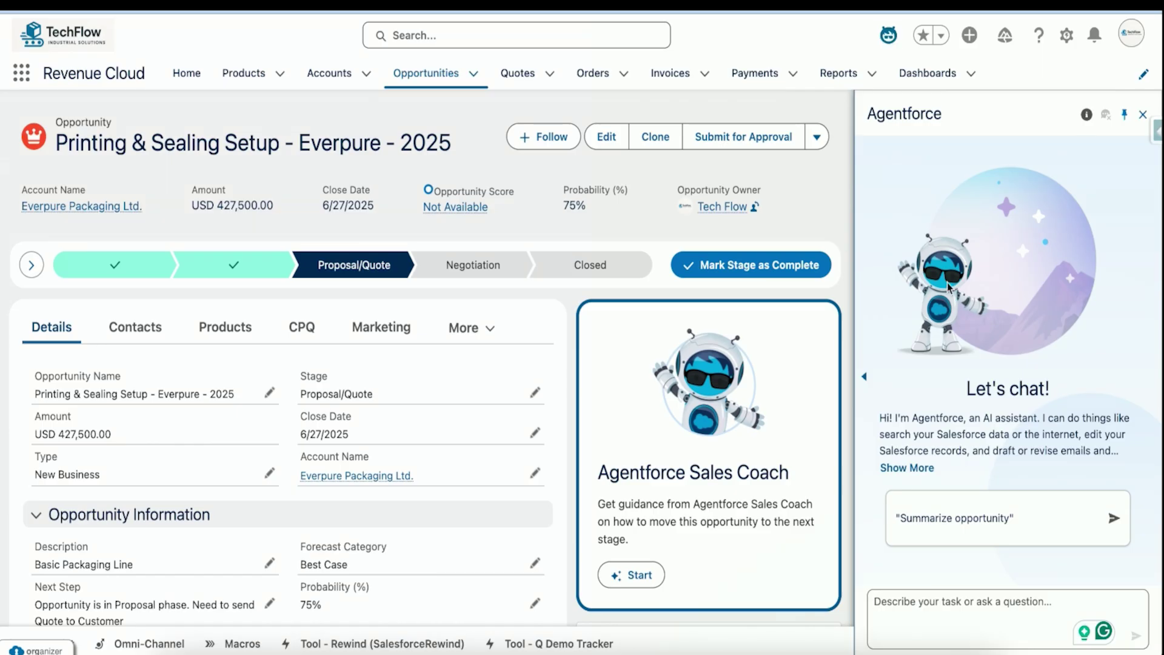
Ask Agentforce for a 'Q3 Printing & Sealing Setup' quote, 12 months from today, with 5 Camera Systems
text(Createa)
key(BackSpace)
text(a Quote for me)
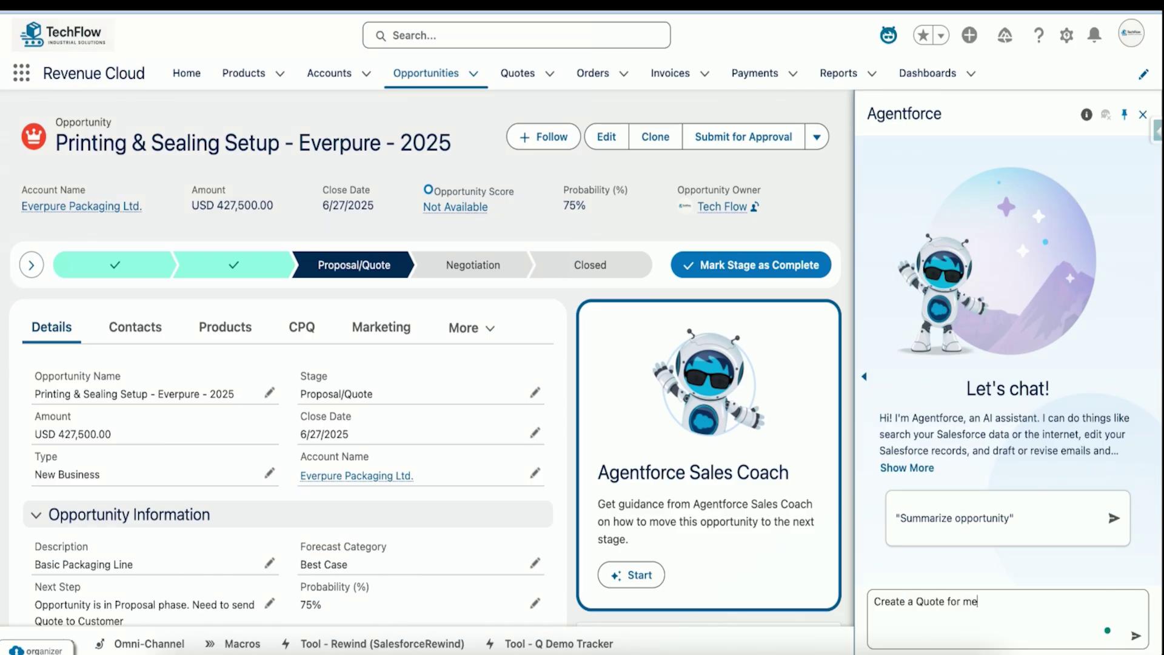
text( "Q3 Printing & Sealing Setu)
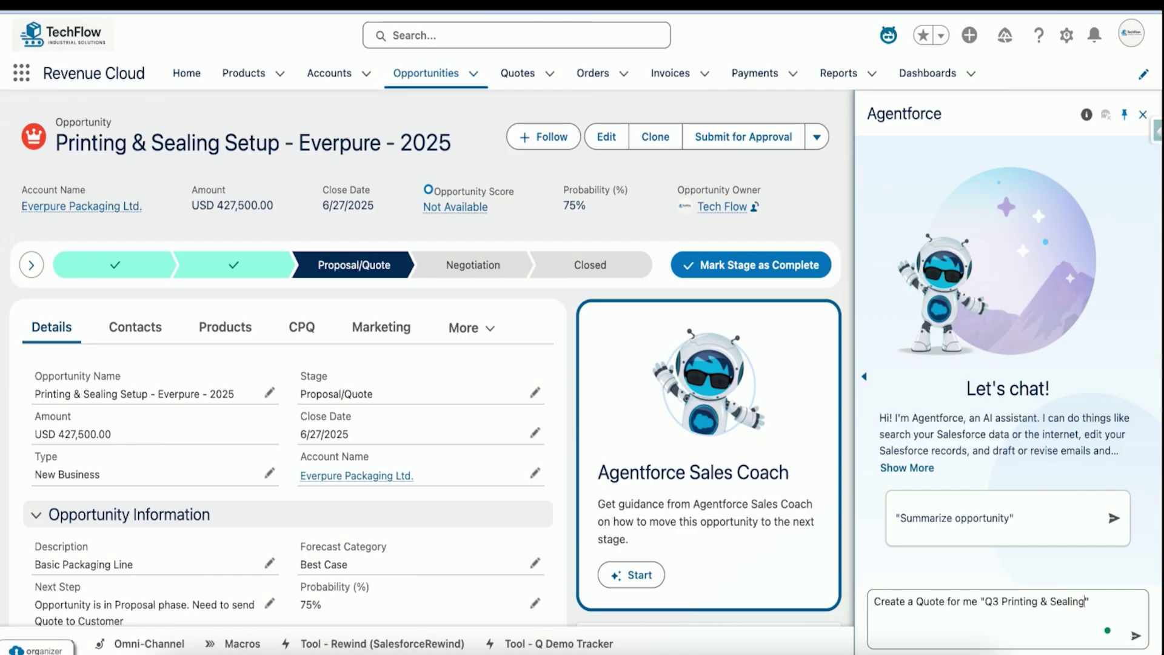
text(p)
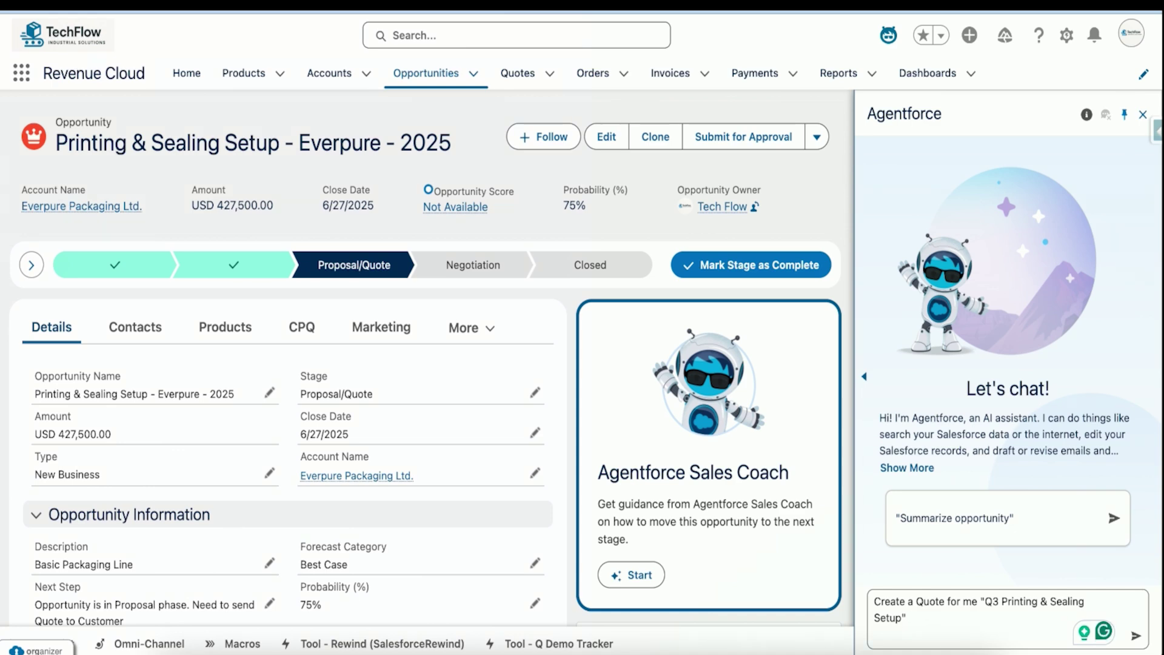
text(on this oo)
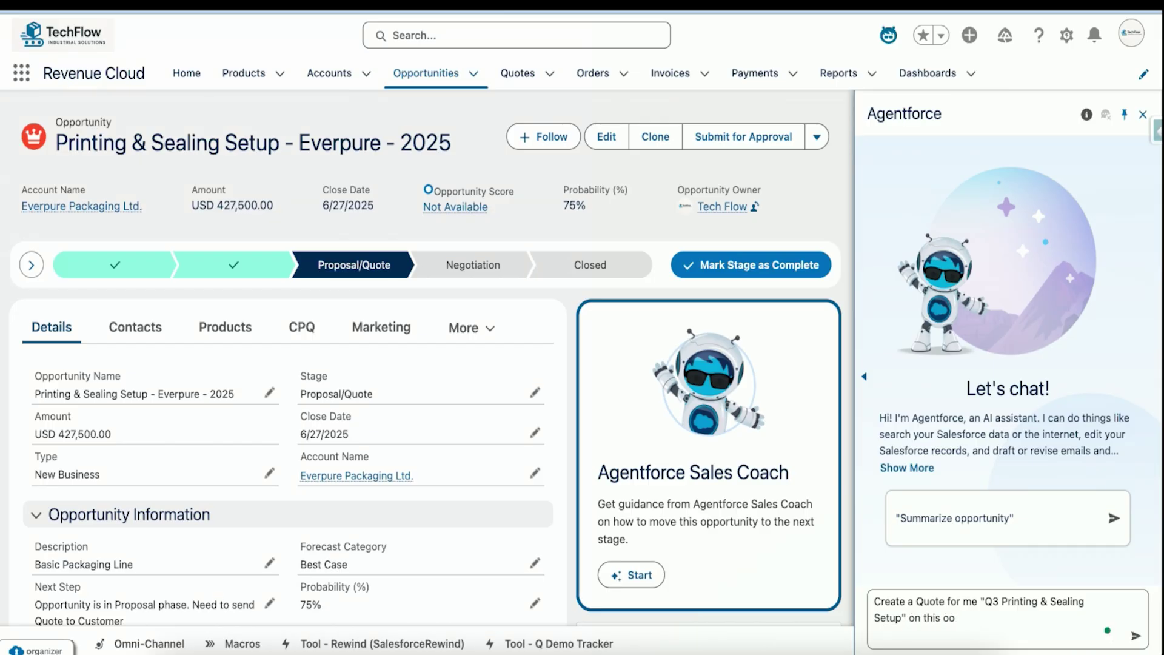
text(porpportunity)
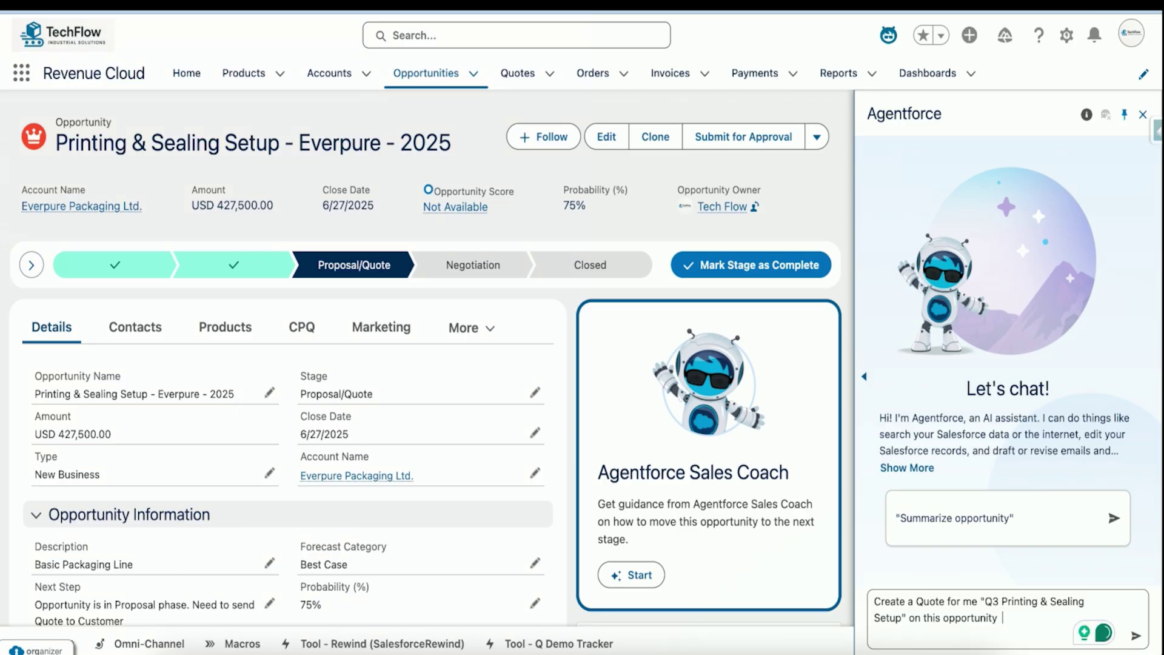
text(starting t)
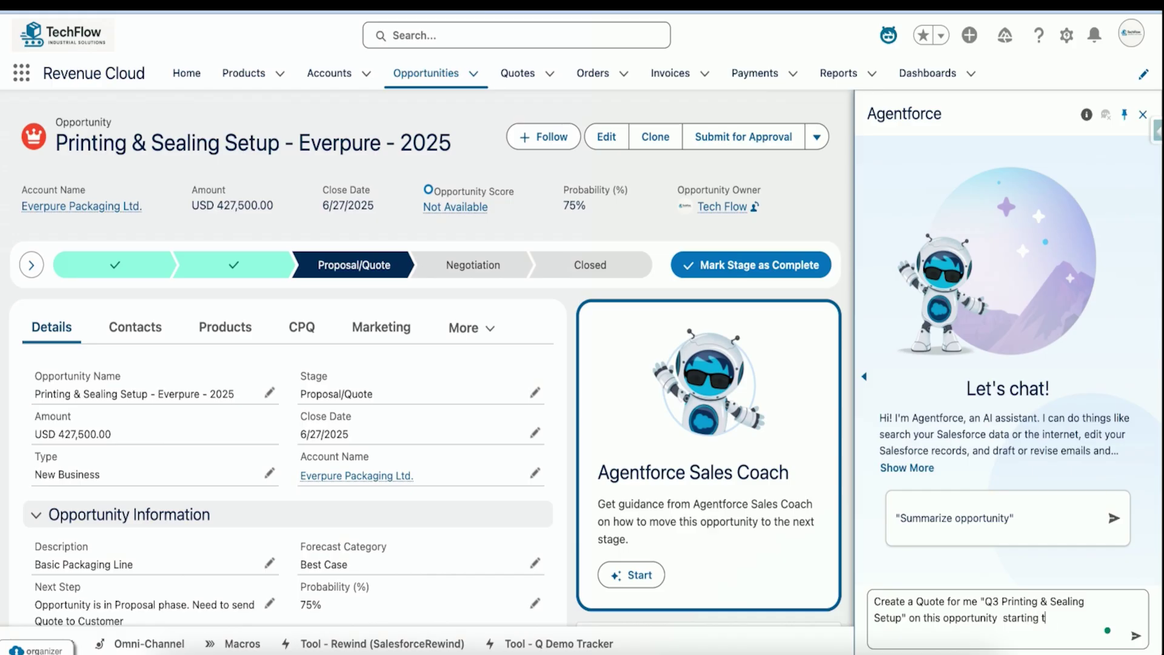
text(oday for 12 months. Add)
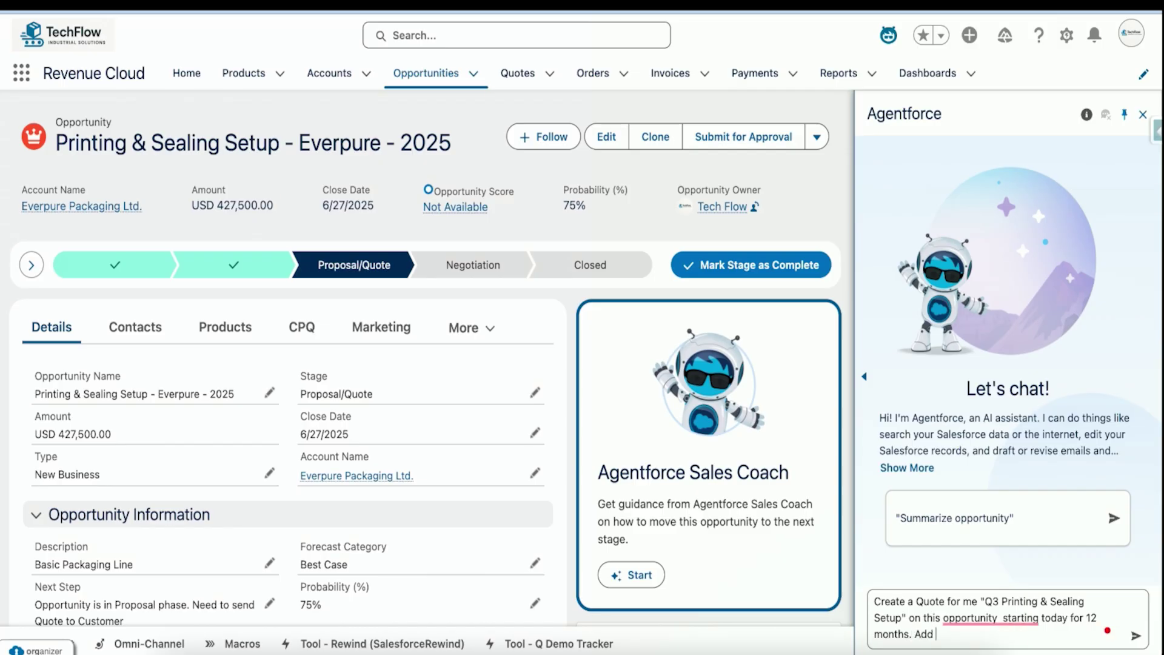
text( 5 units of Camera System and)
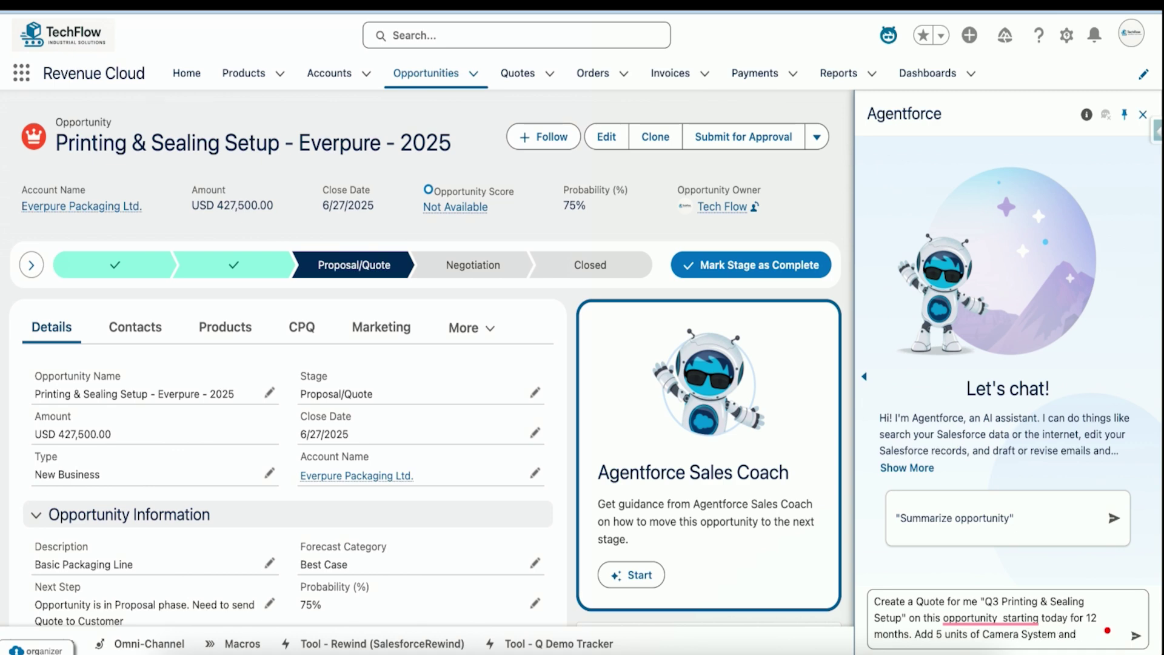
text( 6 units of)
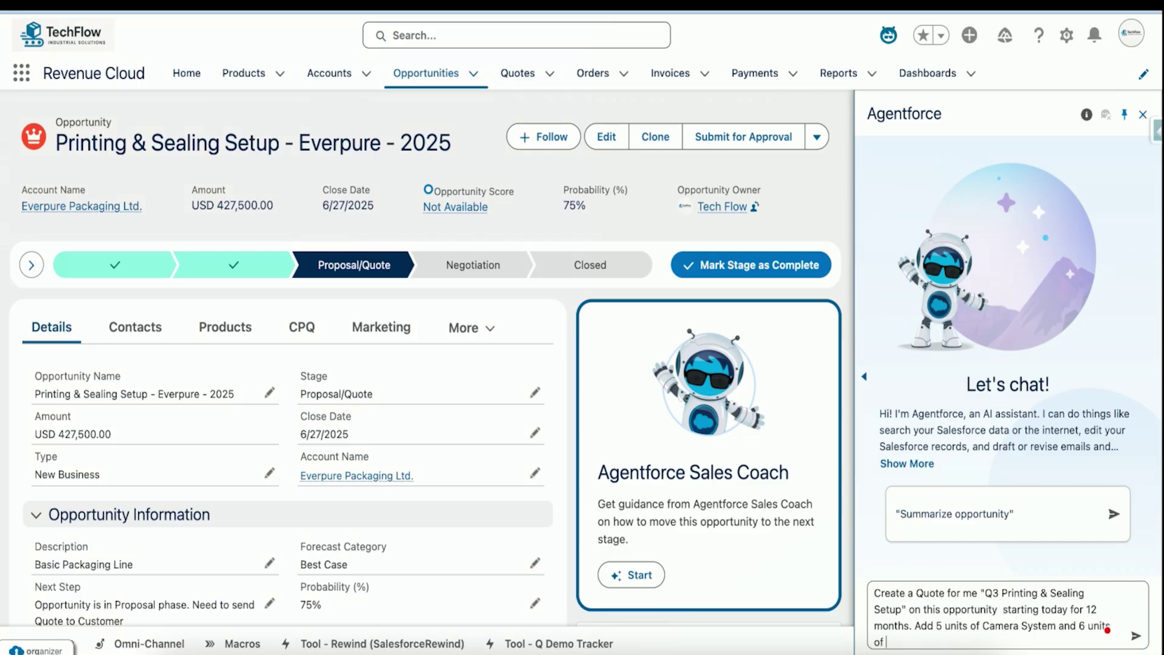
Add 6 Hygienic Packaging Systems by pasting the product name, send the request, then draft the discount request
click(243, 329)
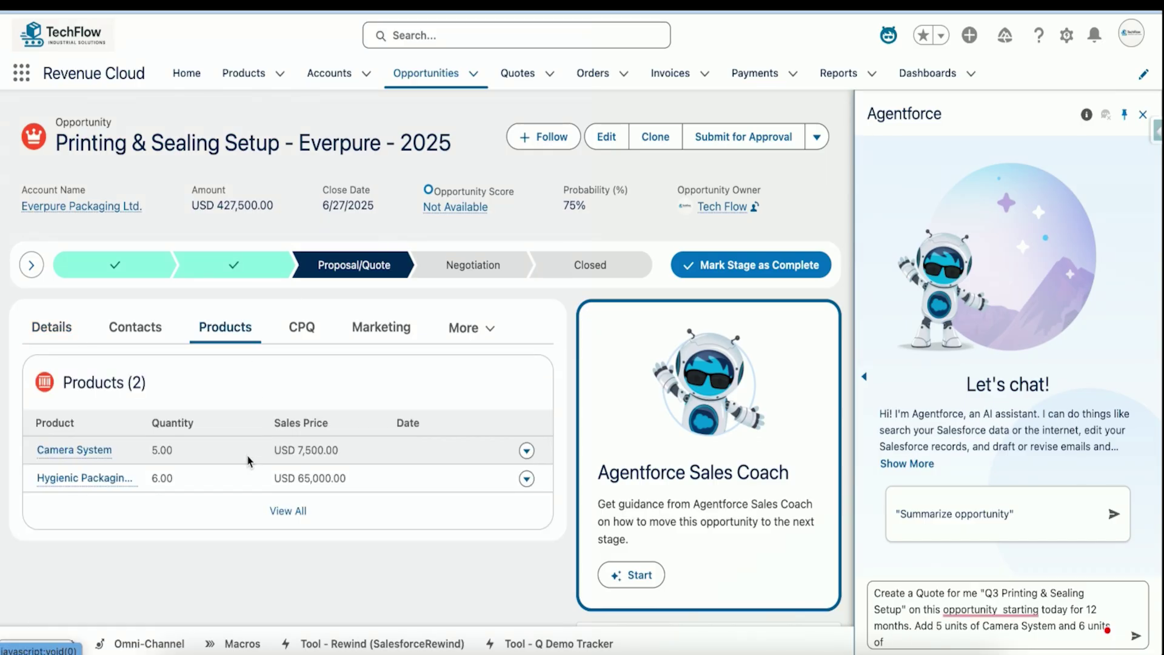
mouse_move(130, 482)
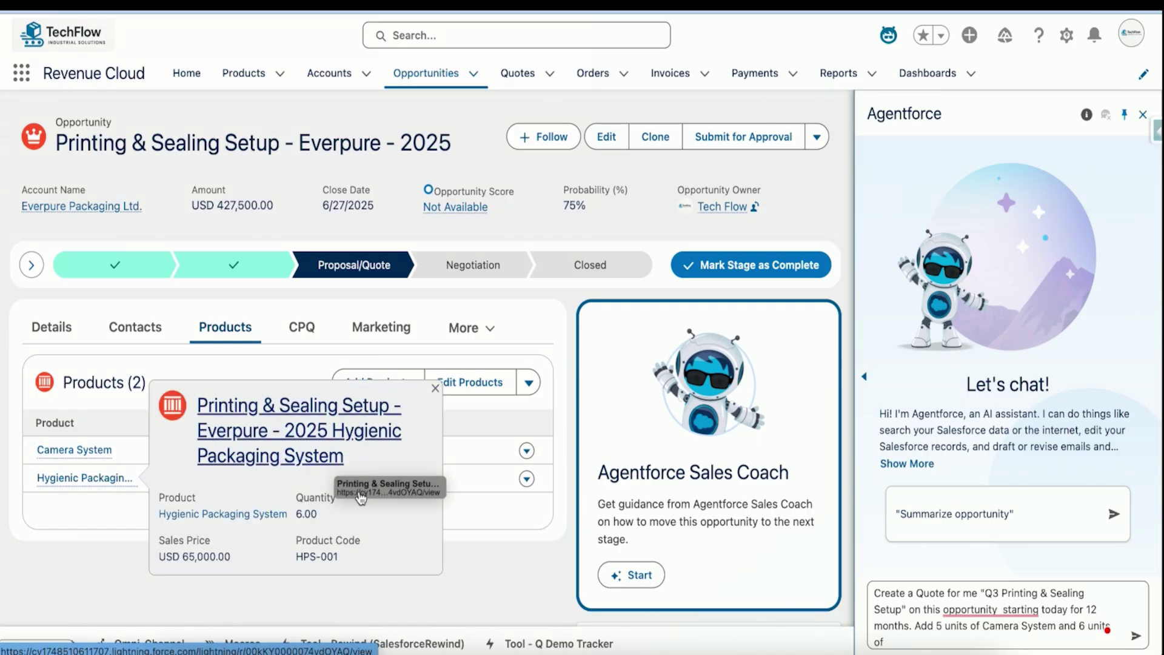
drag(293, 516, 156, 520)
key(ctrl+c)
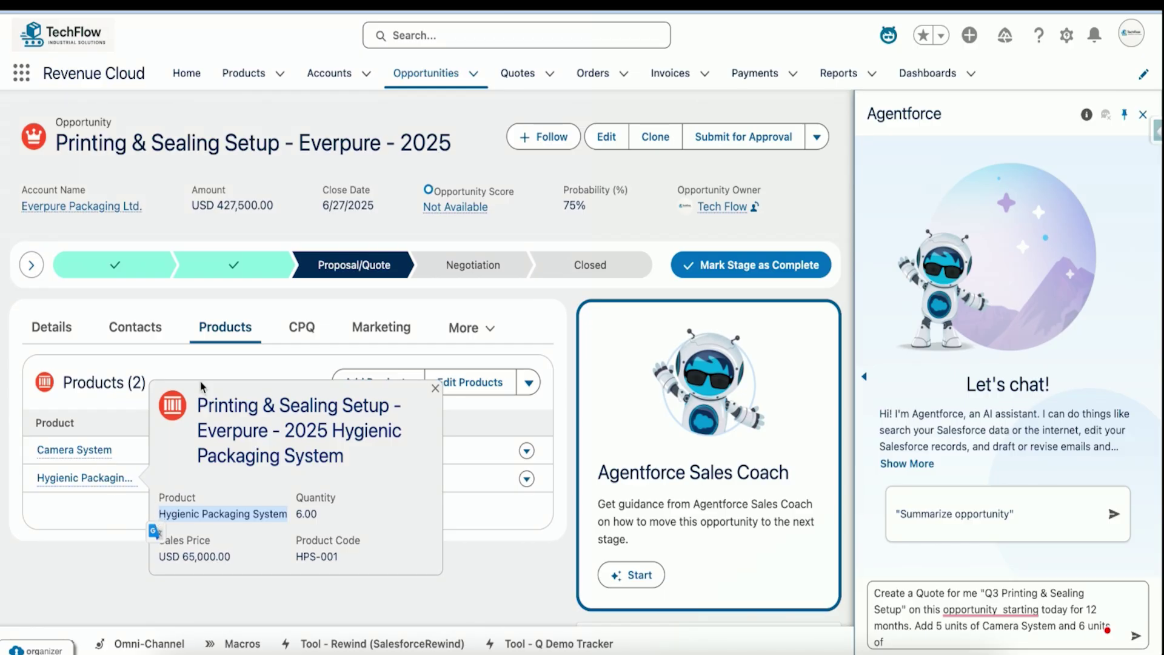
click(54, 327)
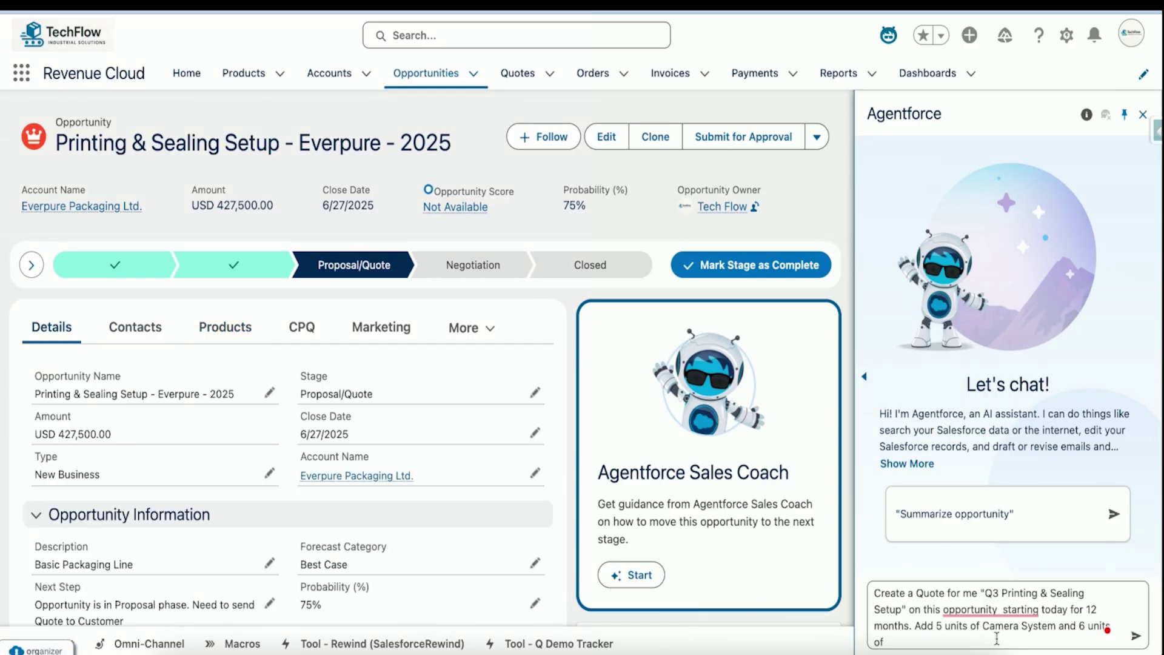
key(ctrl+v)
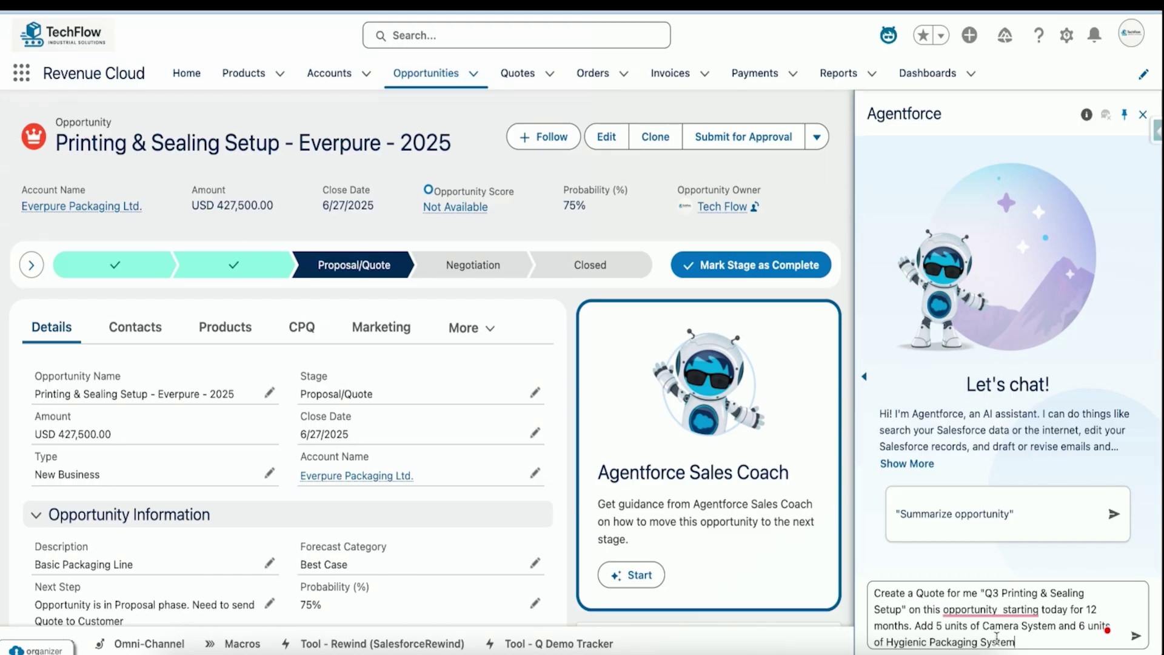
key(Return)
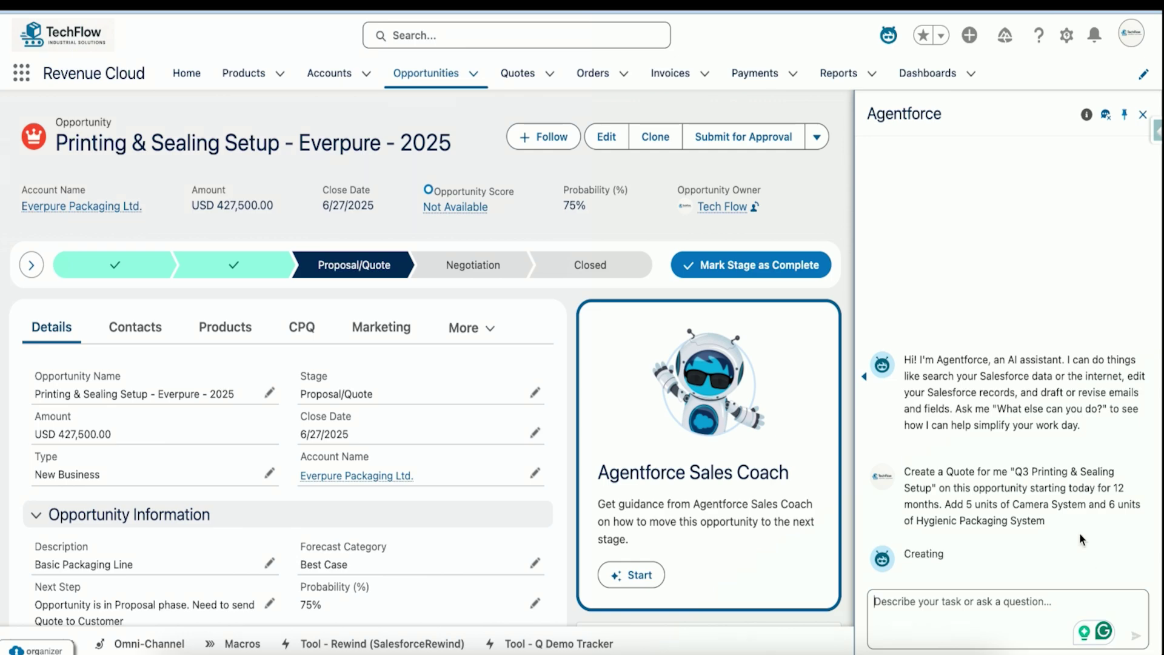
scroll(617, 371, down, 15)
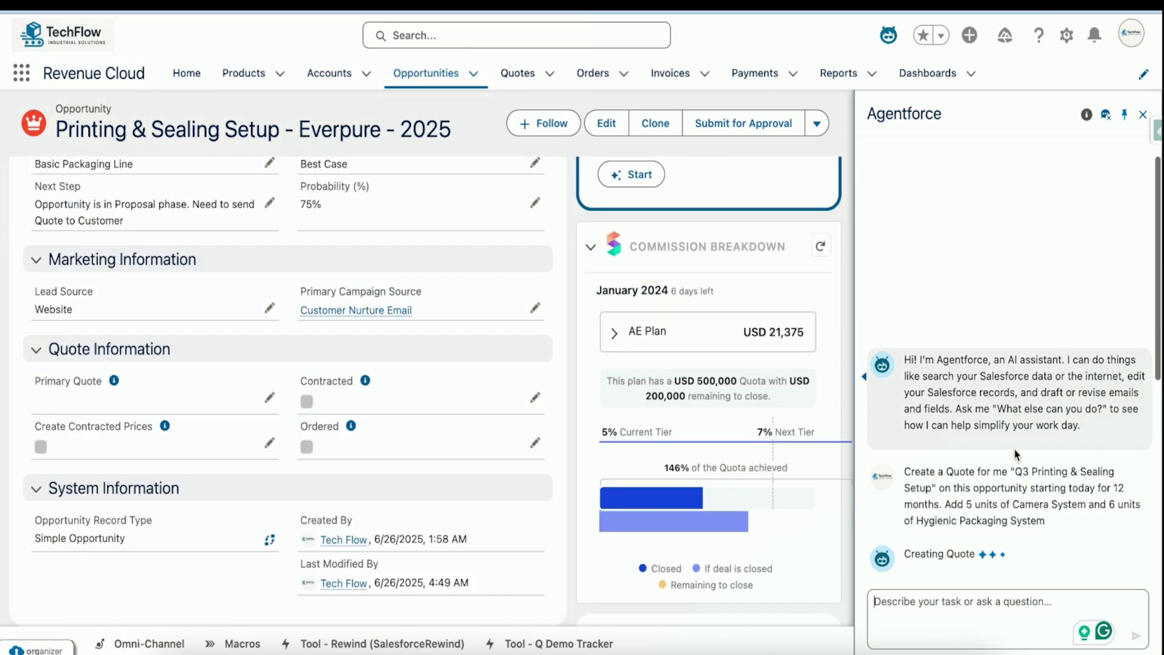
scroll(616, 372, up, 15)
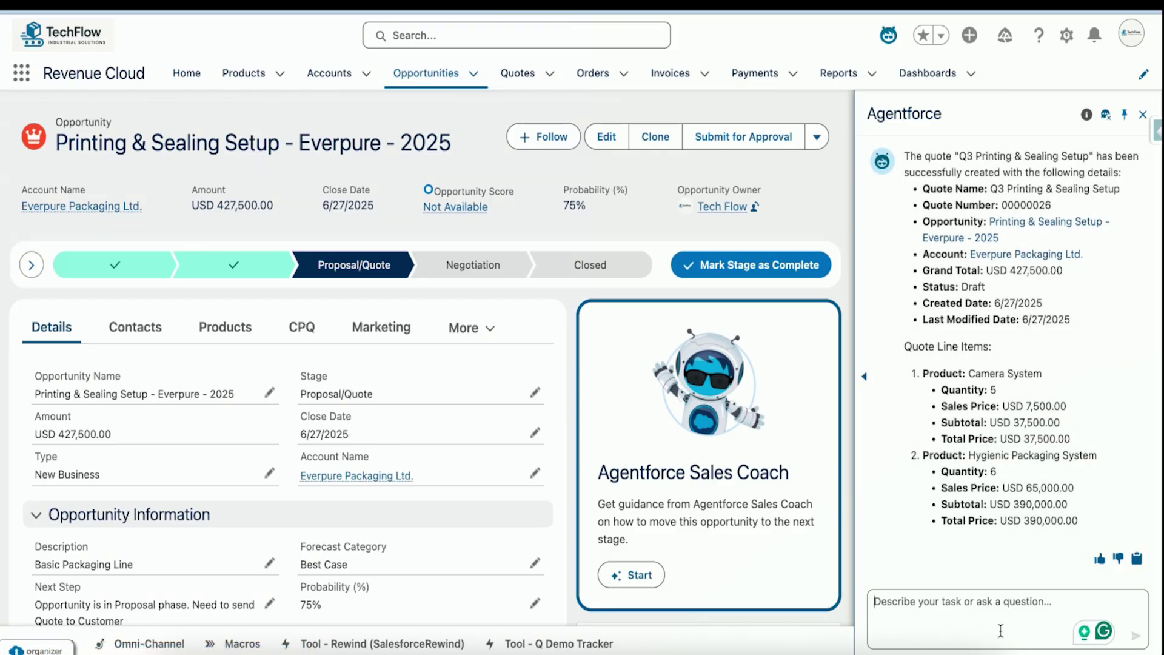
text(apply a )
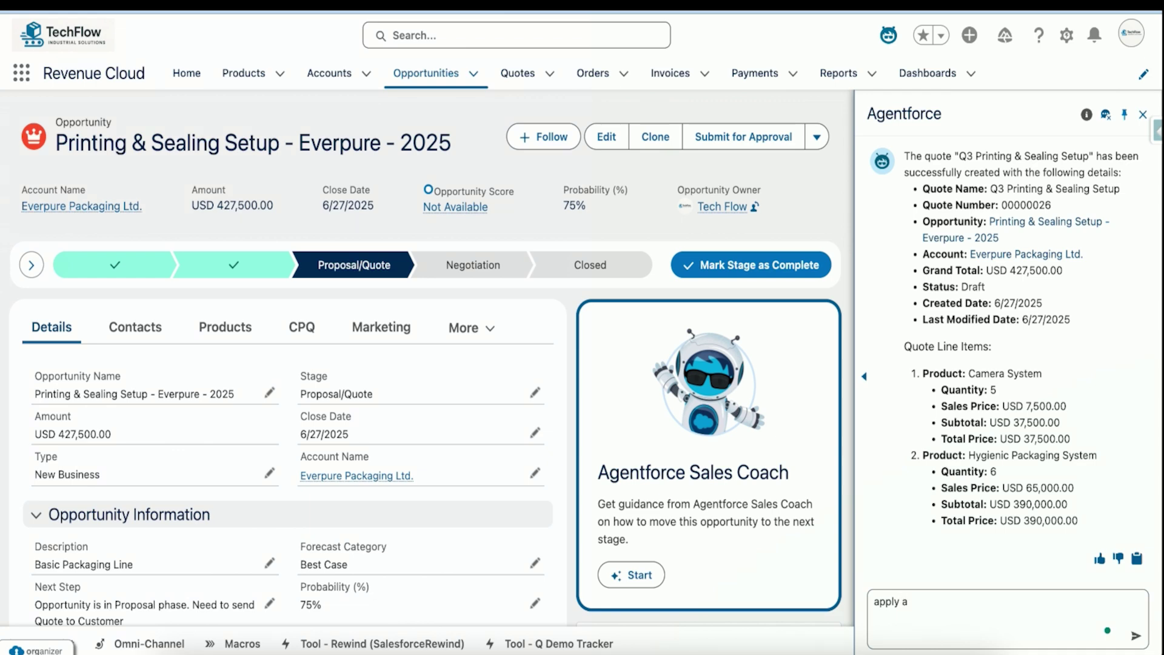
text(20 percent discount on ca)
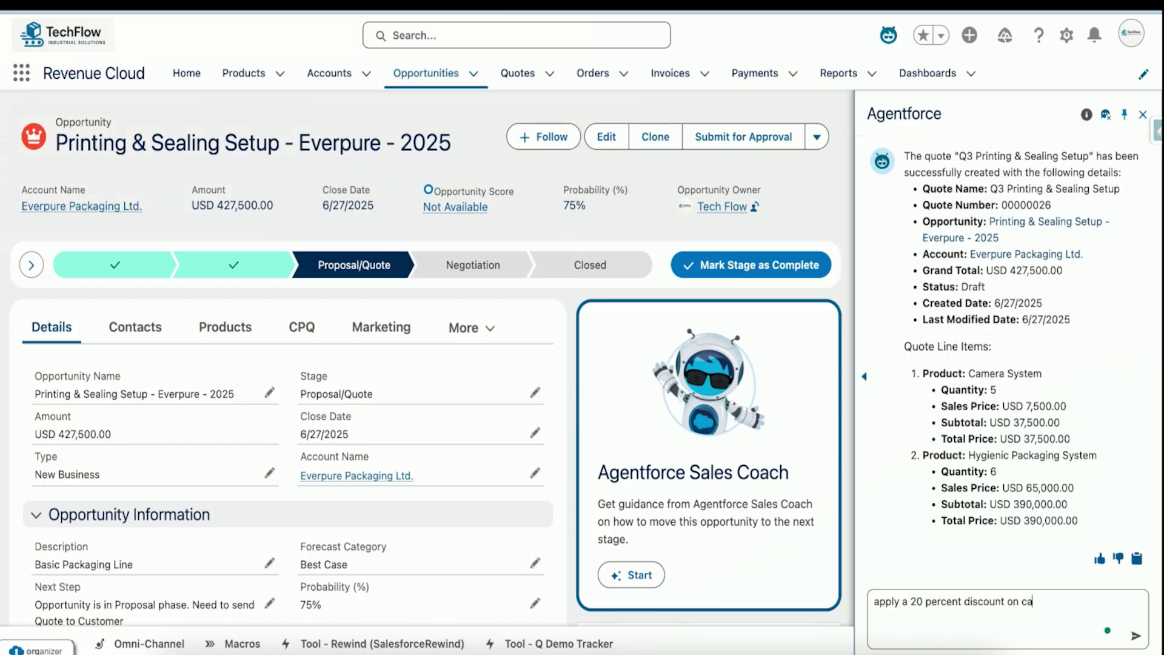
text(mera systems and 10 percent discount)
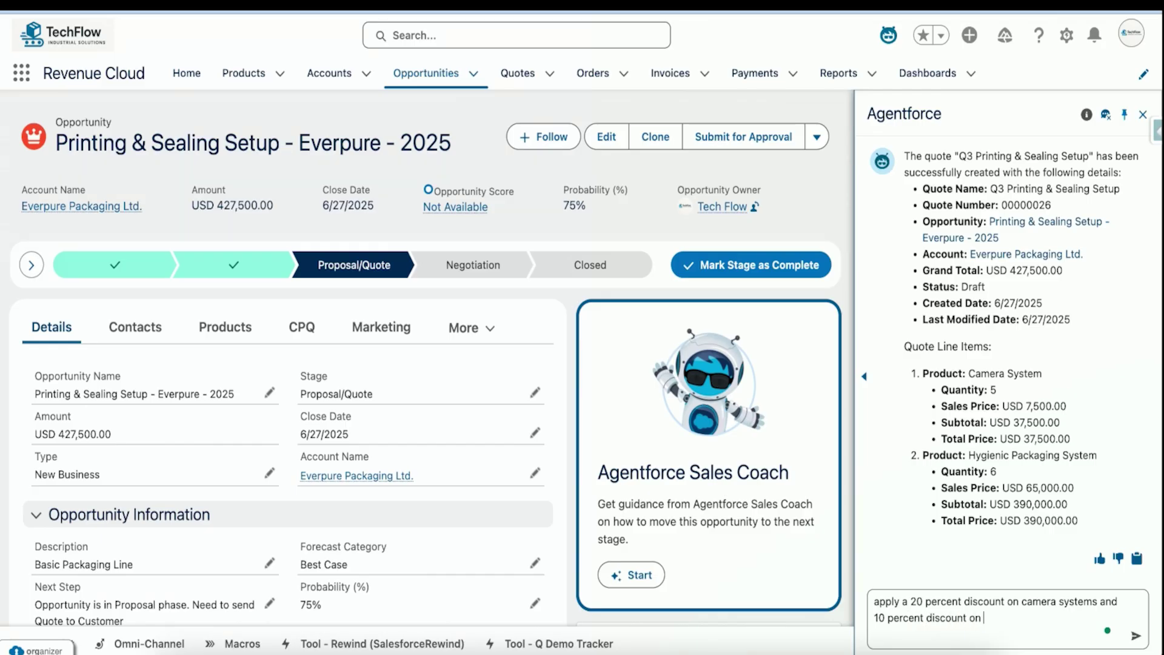
text( on Hygienic Packaging System)
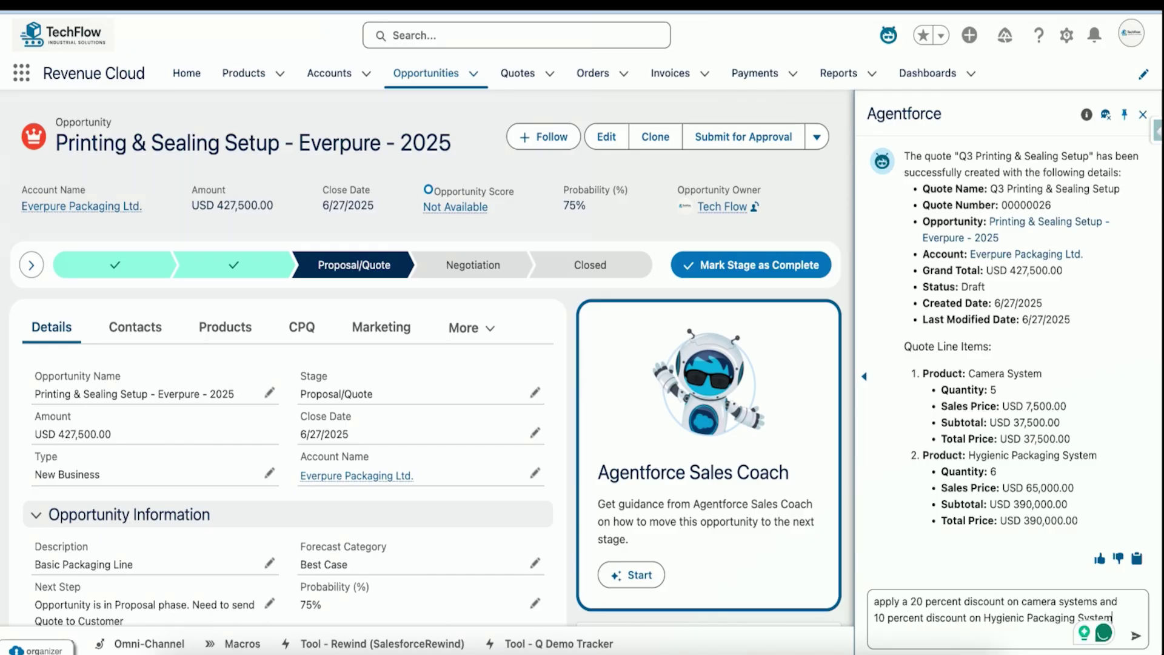
Send Agentforce the request for 20% off Camera Systems and 10% off Hygienic Packaging Systems
key(Return)
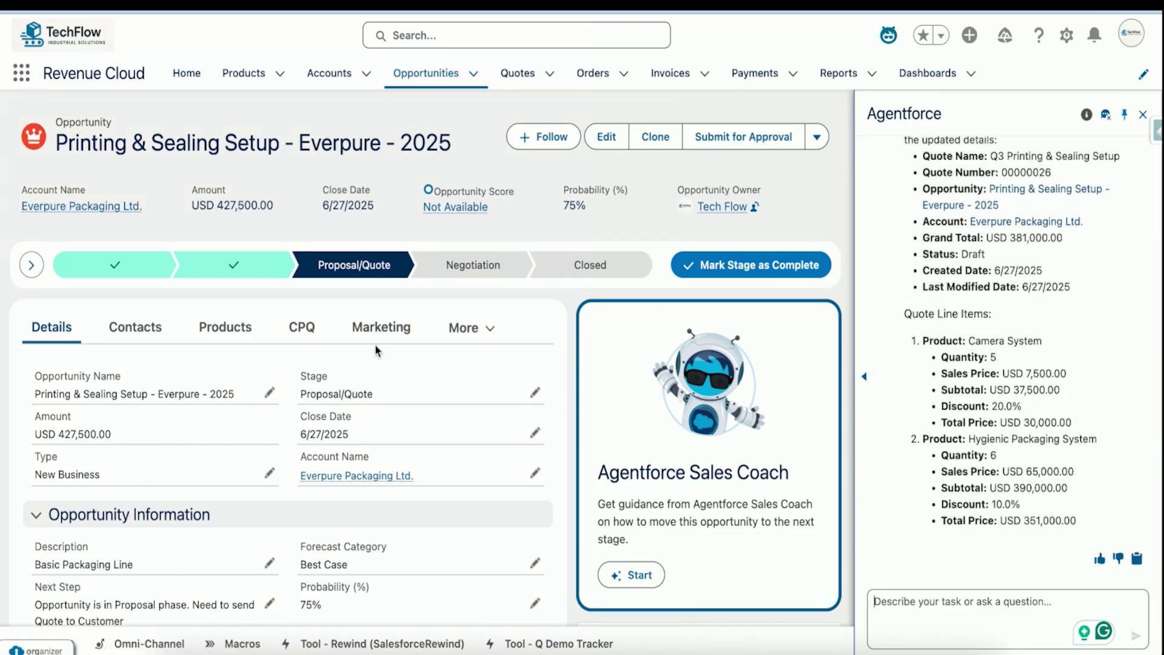
Open the new Q3 Printing & Sealing Setup quote from the opportunity's Quotes list and view its details
scroll(337, 424, down, 6)
scroll(337, 420, down, 7)
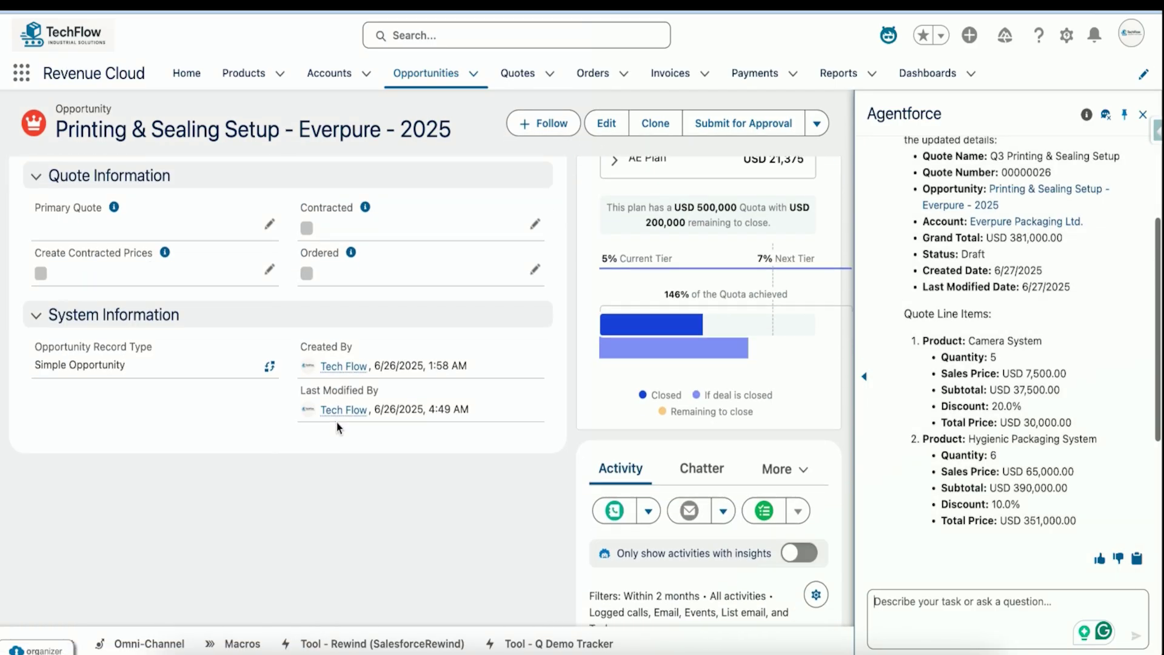
scroll(337, 422, up, 13)
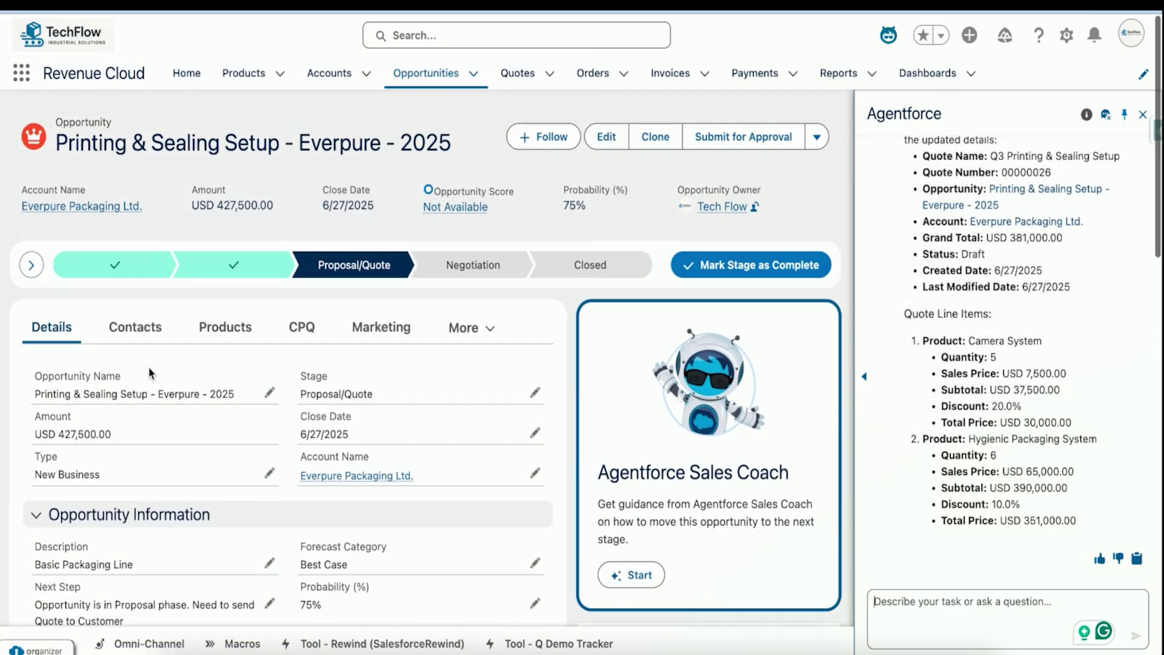
click(485, 331)
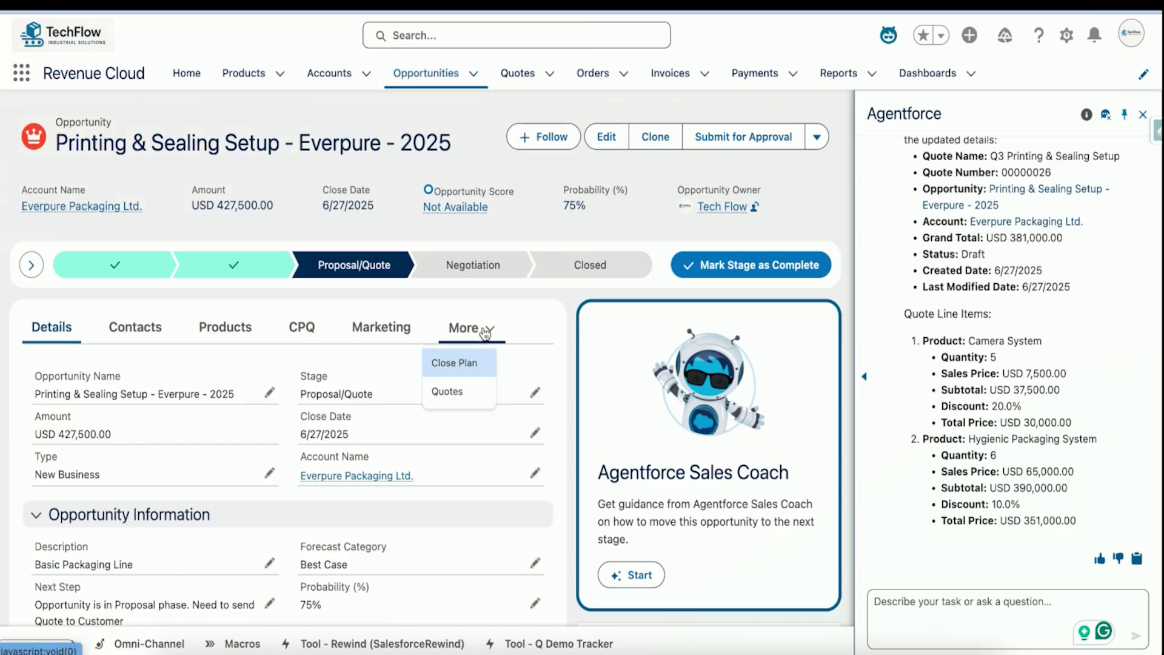
click(460, 391)
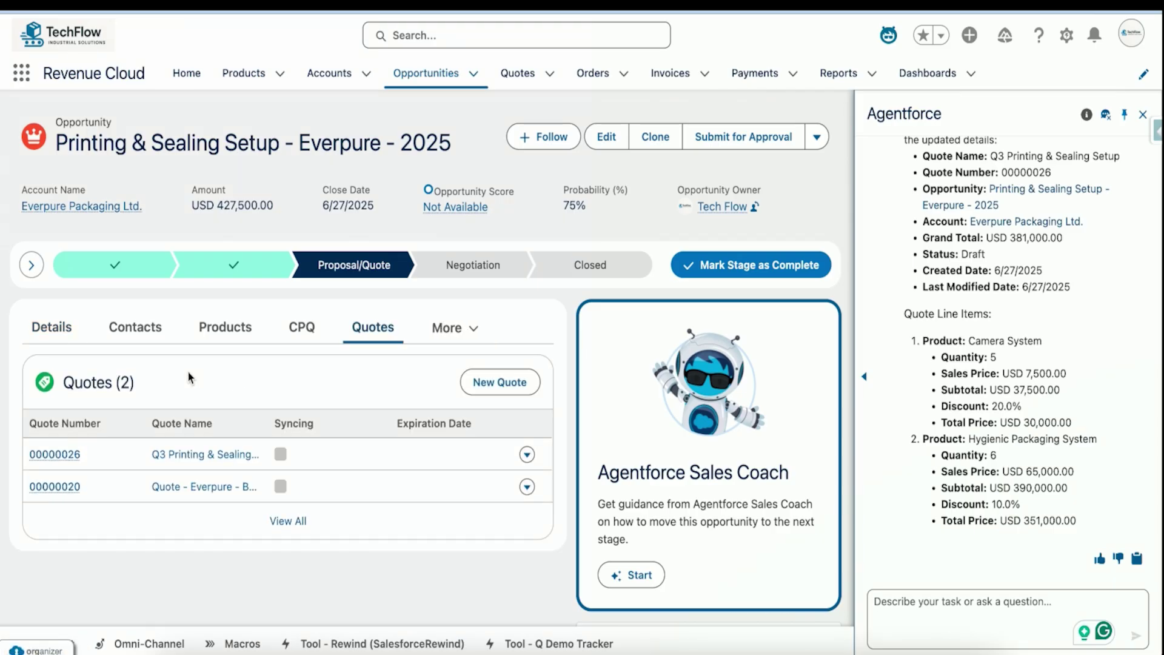
click(73, 462)
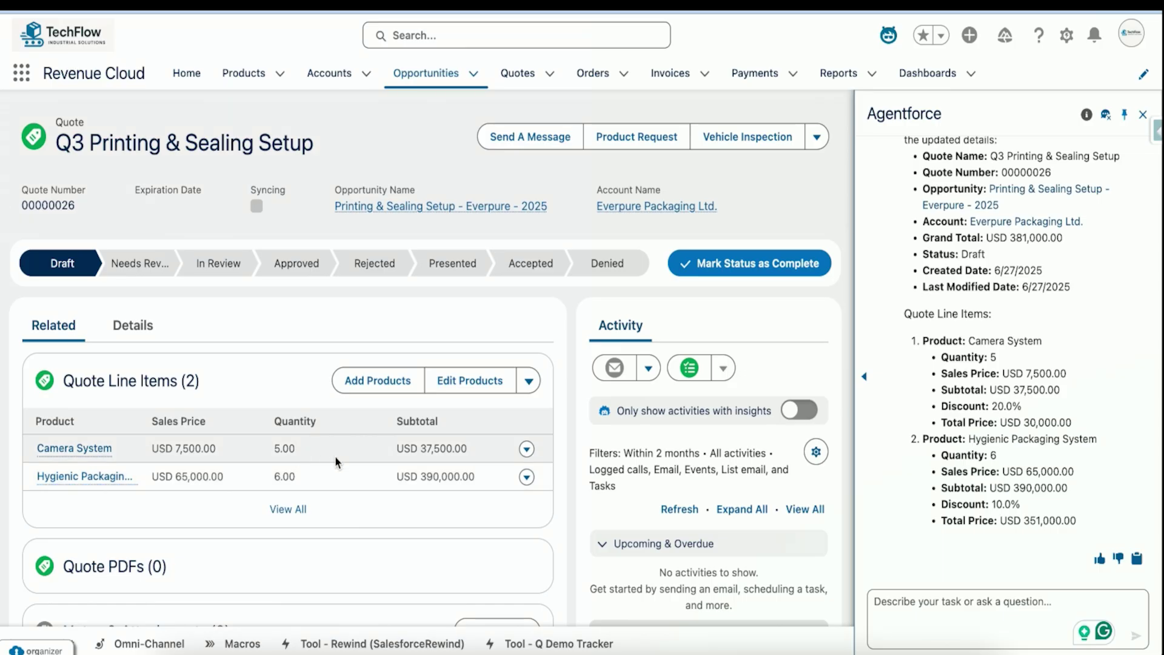
click(149, 334)
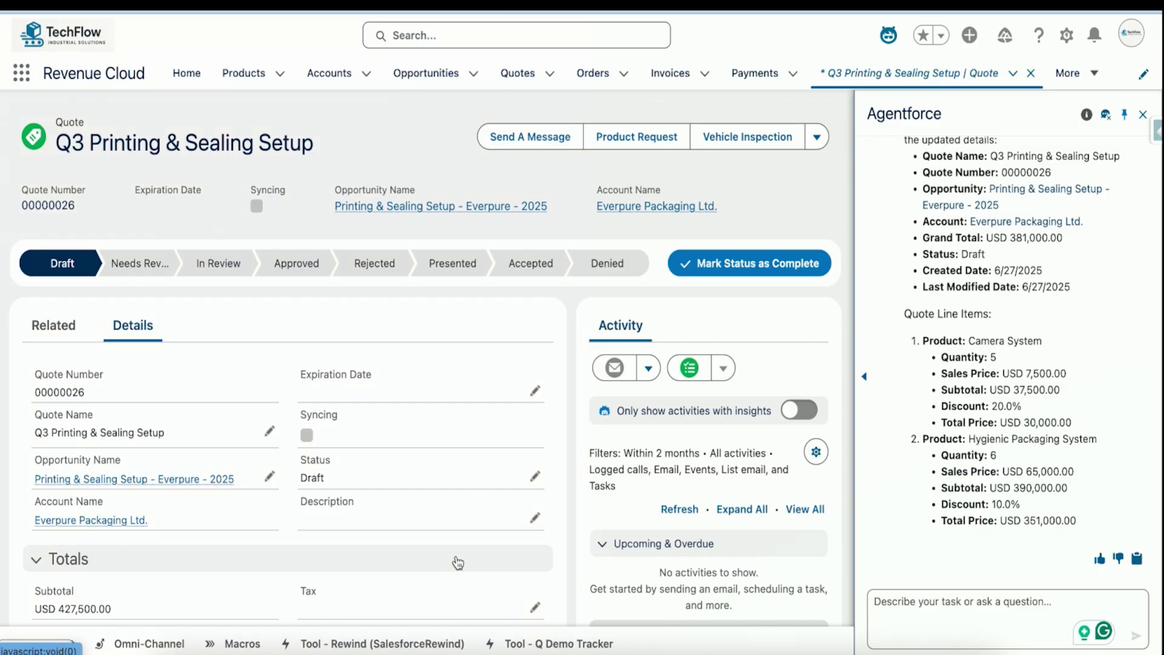
Create a PDF of the quote, save it to the record, and start an email with it
click(825, 139)
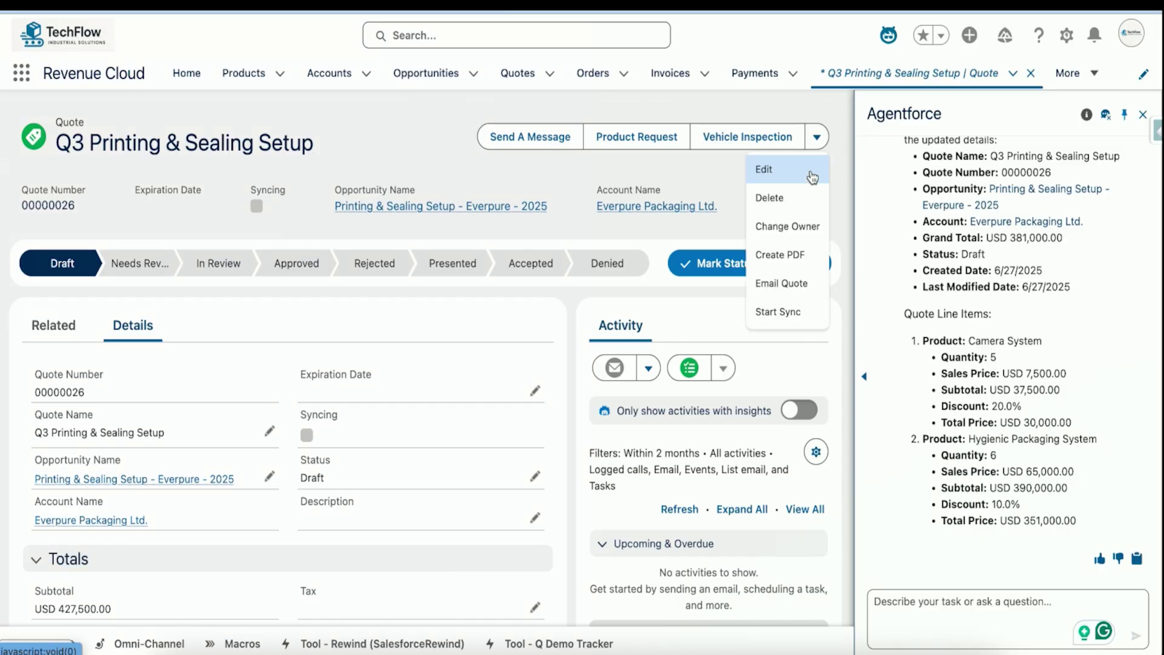
click(792, 252)
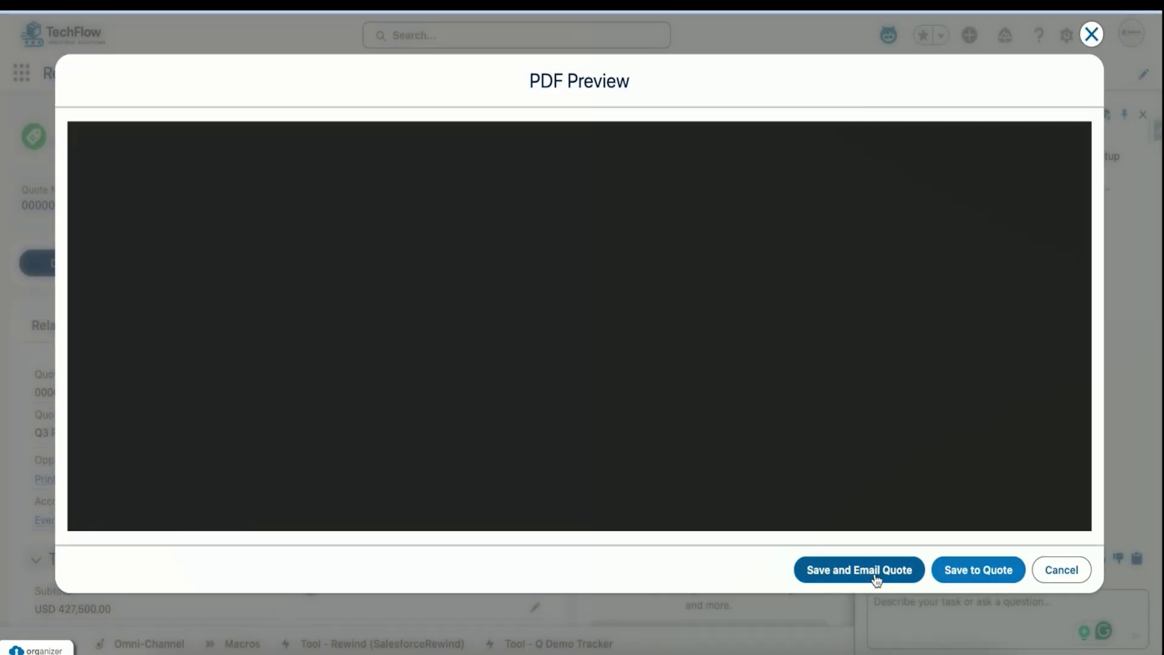
scroll(816, 417, down, 6)
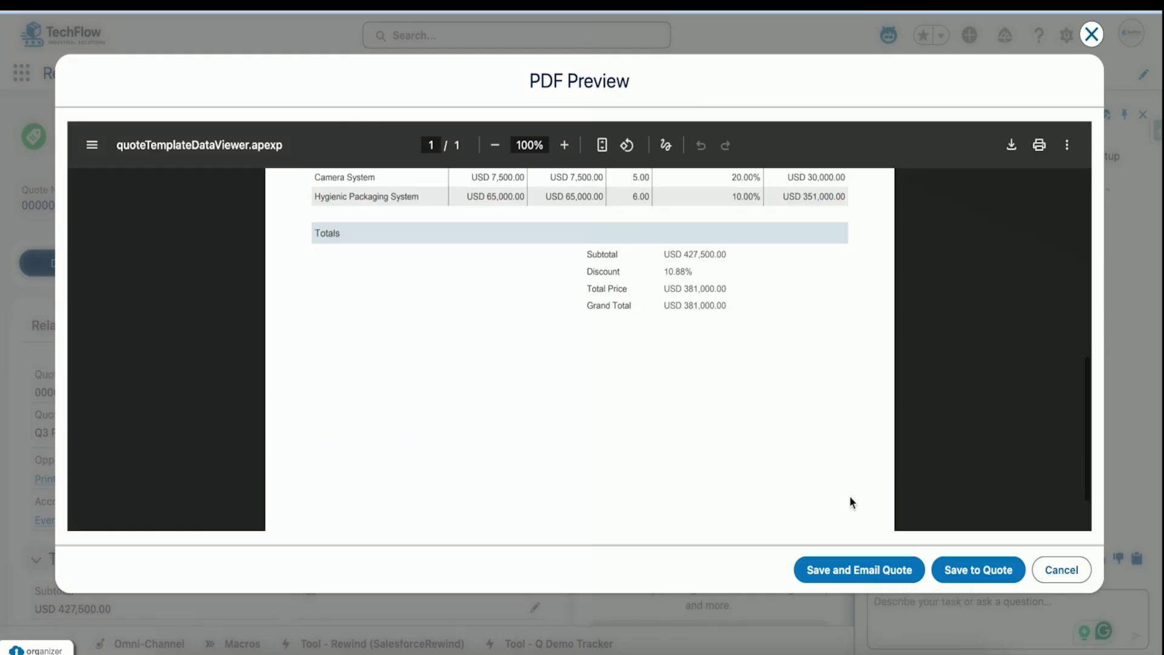
click(873, 573)
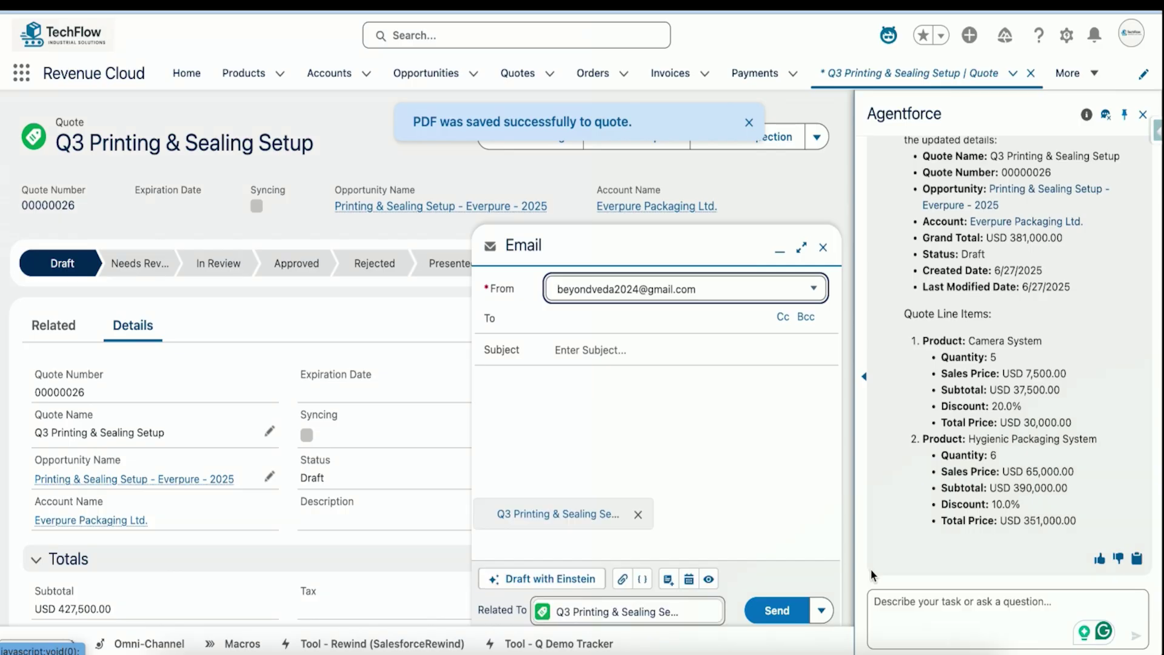
Add the matching contact as the email's recipient
click(563, 579)
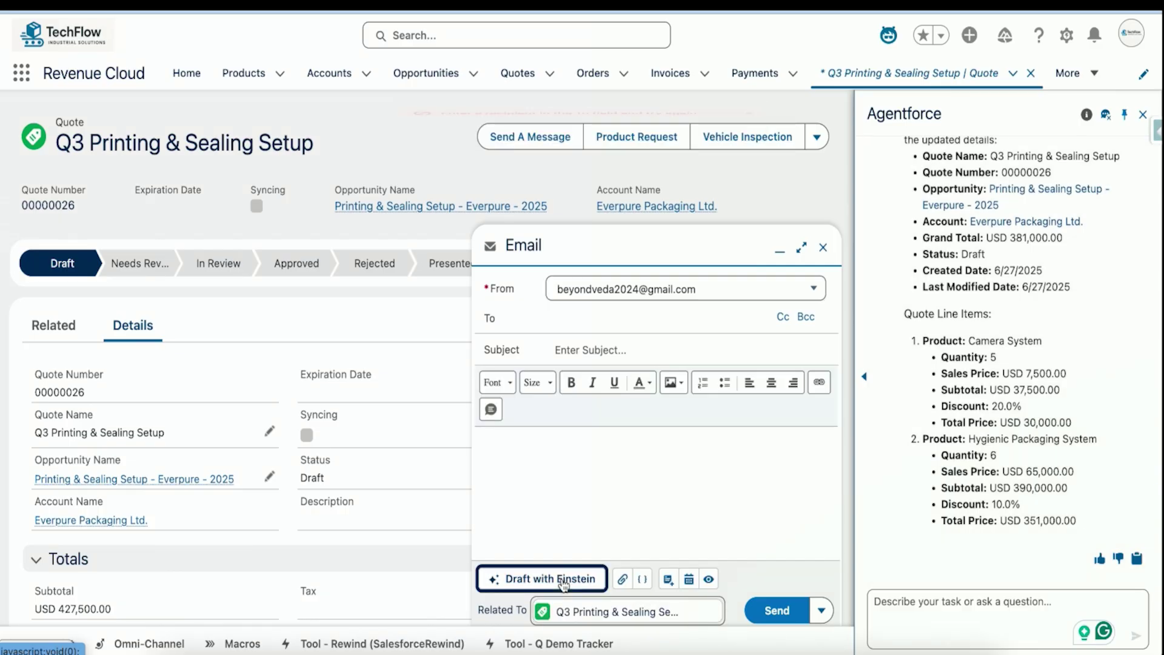
click(623, 328)
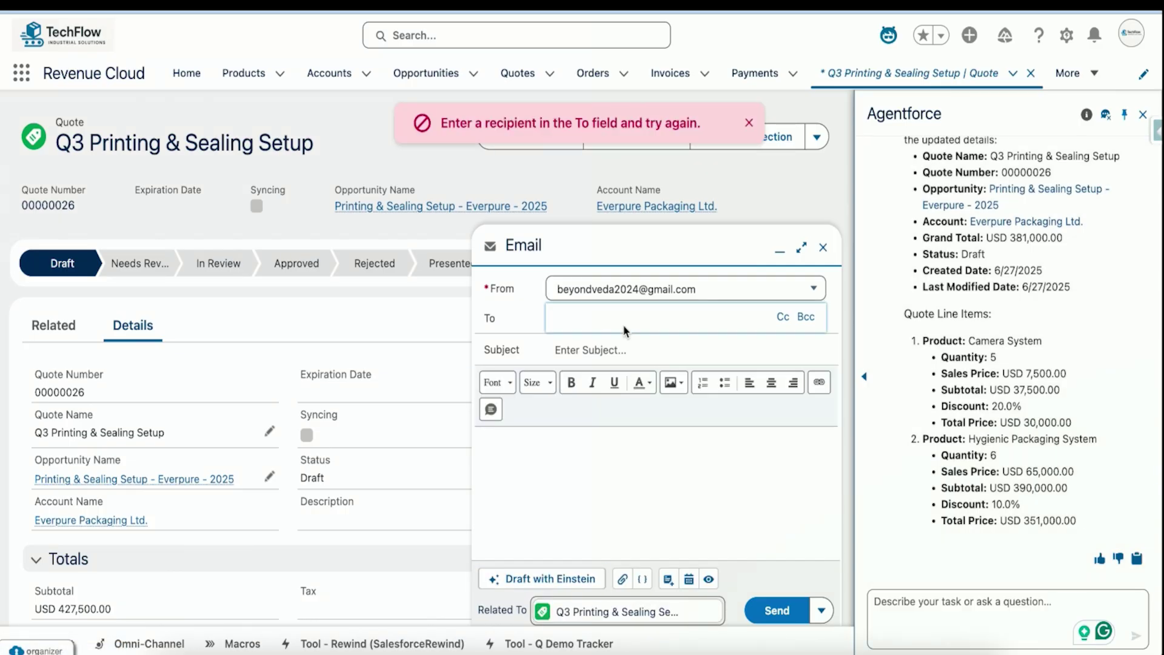
text(jame)
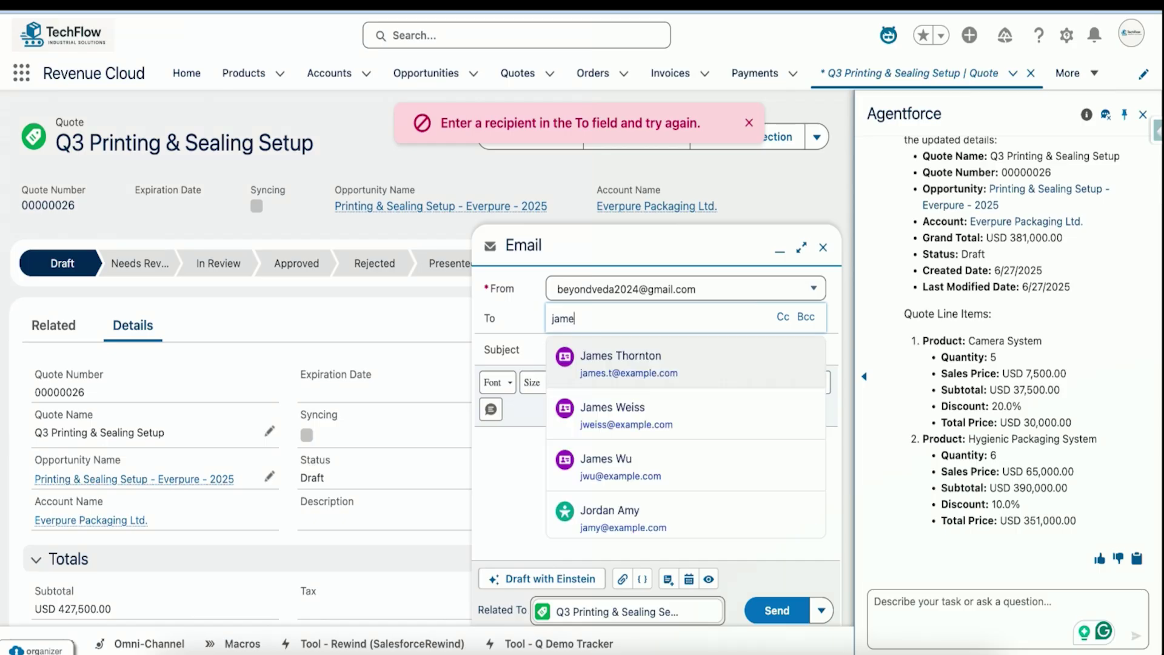
click(631, 348)
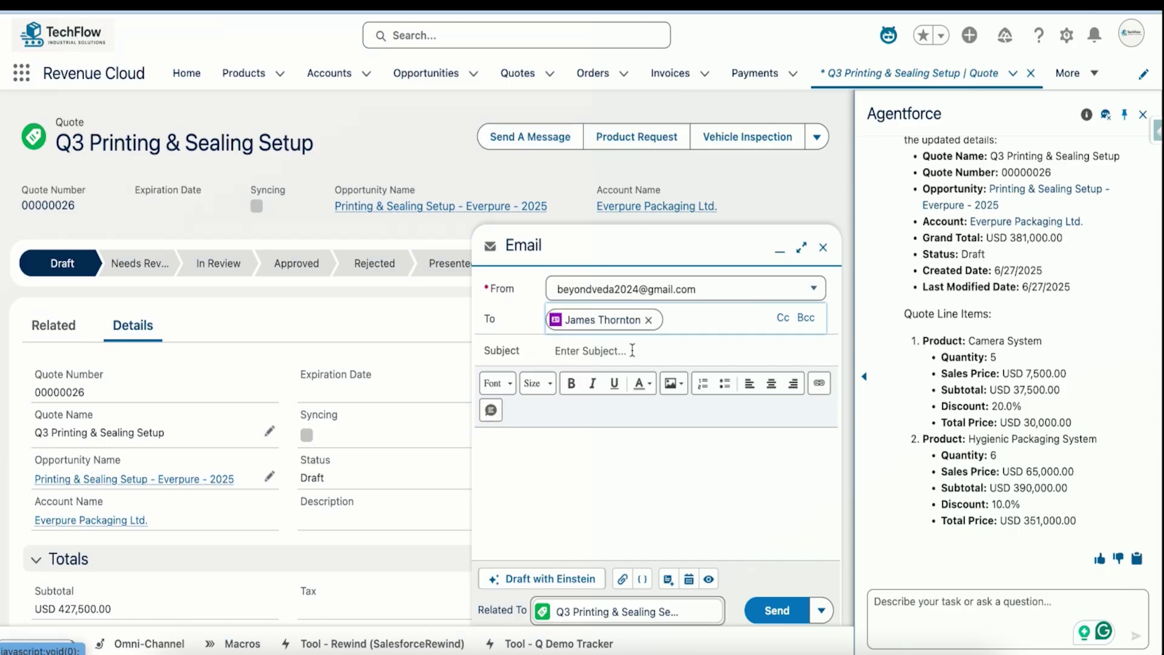
Have Einstein draft the email using the Create quote email instruction for the Q3 Printing & Sealing Setup quote
click(557, 579)
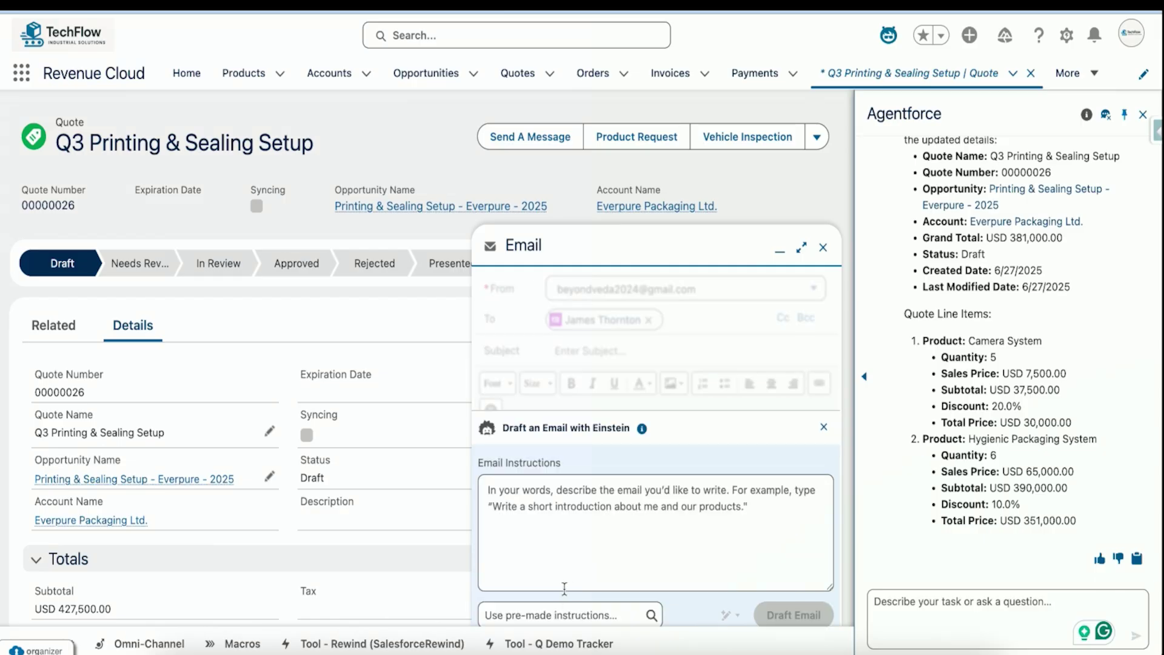
click(576, 613)
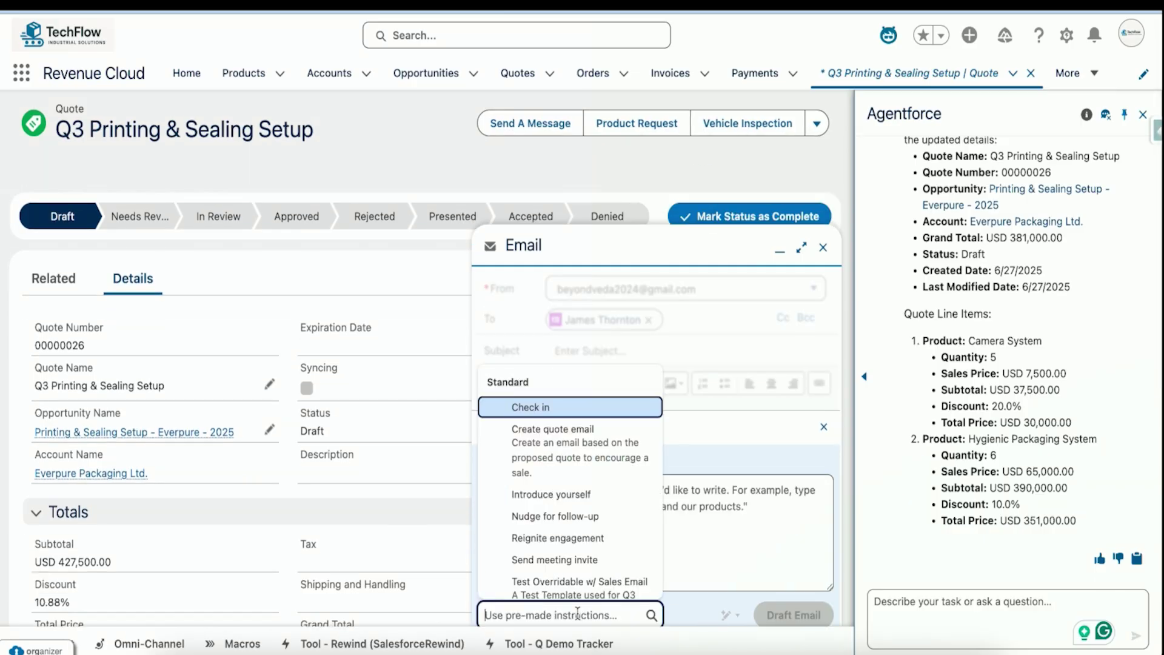
click(574, 456)
click(653, 559)
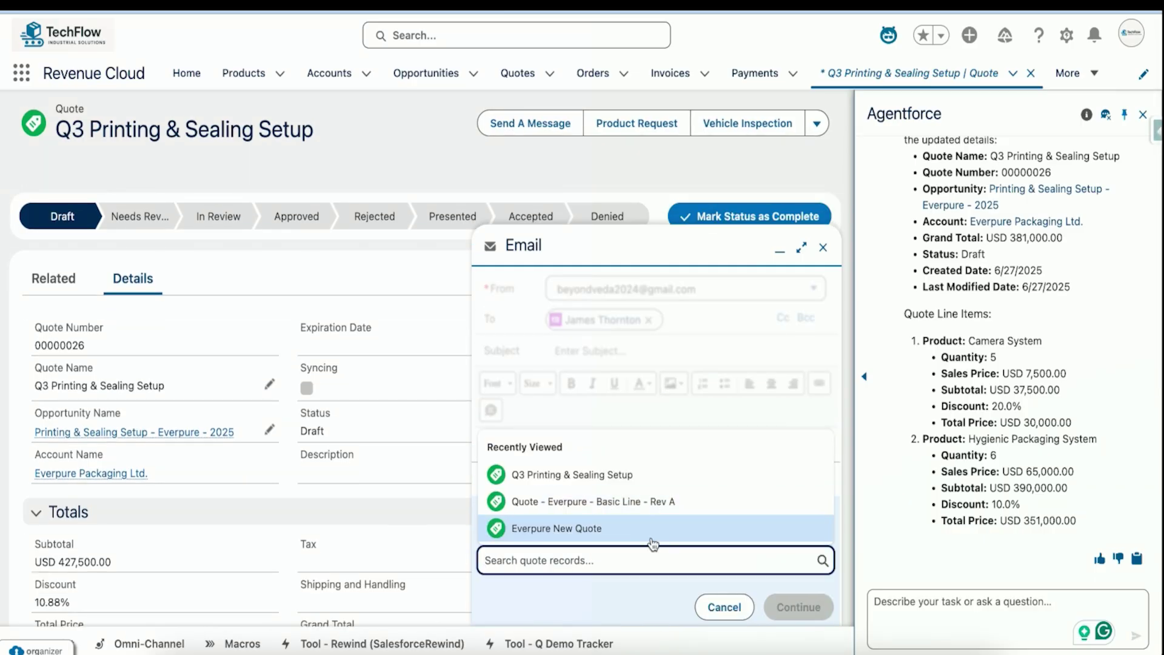
click(610, 475)
click(781, 605)
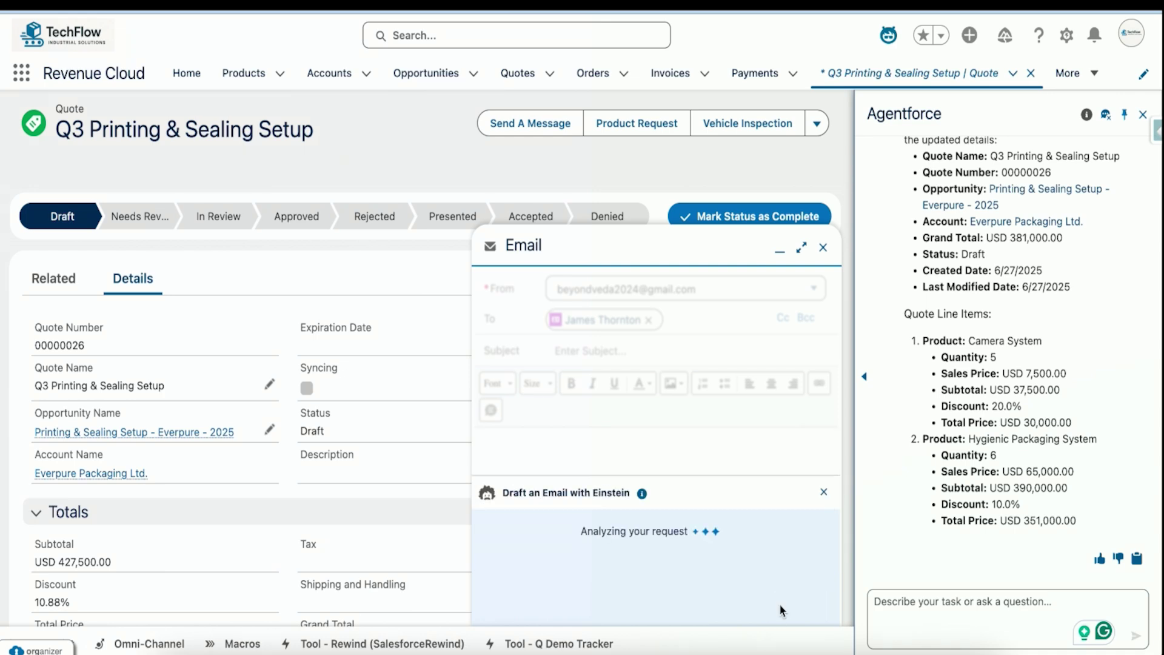